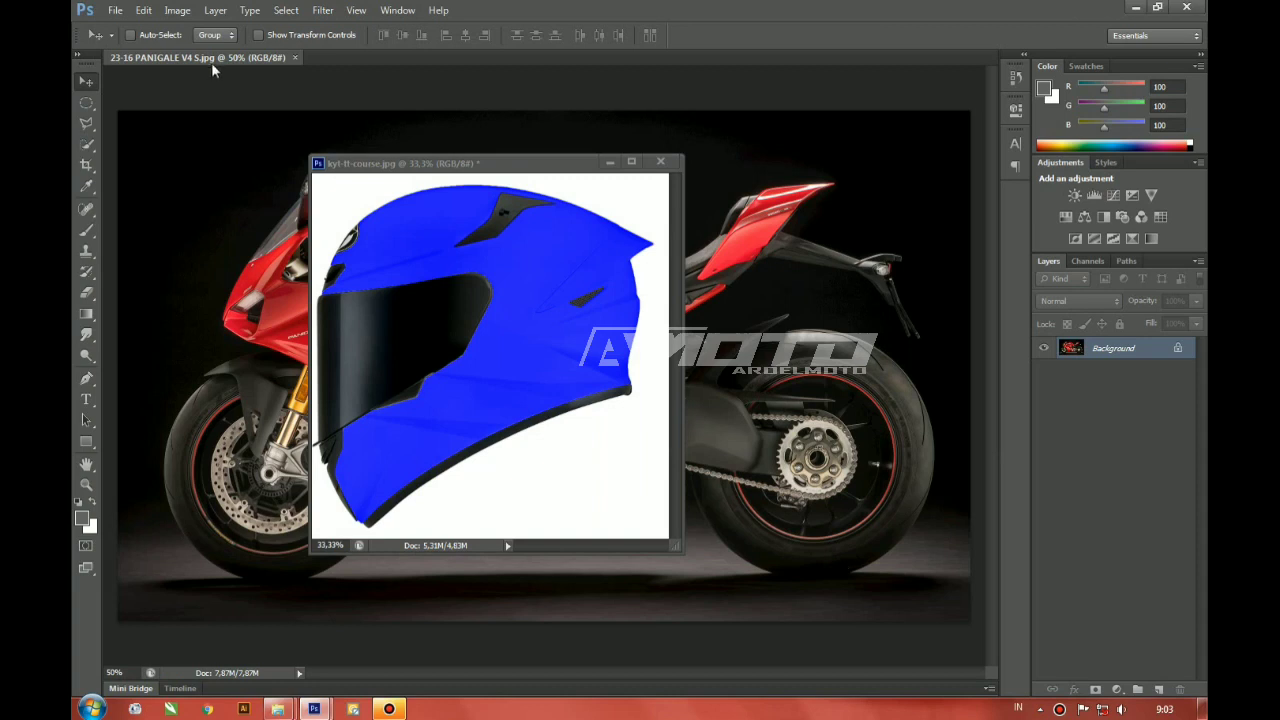
Step: Float the 23-16 PANIGALE V4 S.jpg document in its own window and bring kyt-tt-course.jpg in front of it
{"action": "left_click_drag", "start_coordinate": [366, 101], "coordinate": [321, 149]}
{"action": "left_click", "coordinate": [567, 188]}
{"action": "left_click", "coordinate": [430, 173]}
{"action": "left_click_drag", "start_coordinate": [917, 194], "coordinate": [731, 175]}
{"action": "left_click", "coordinate": [354, 148]}
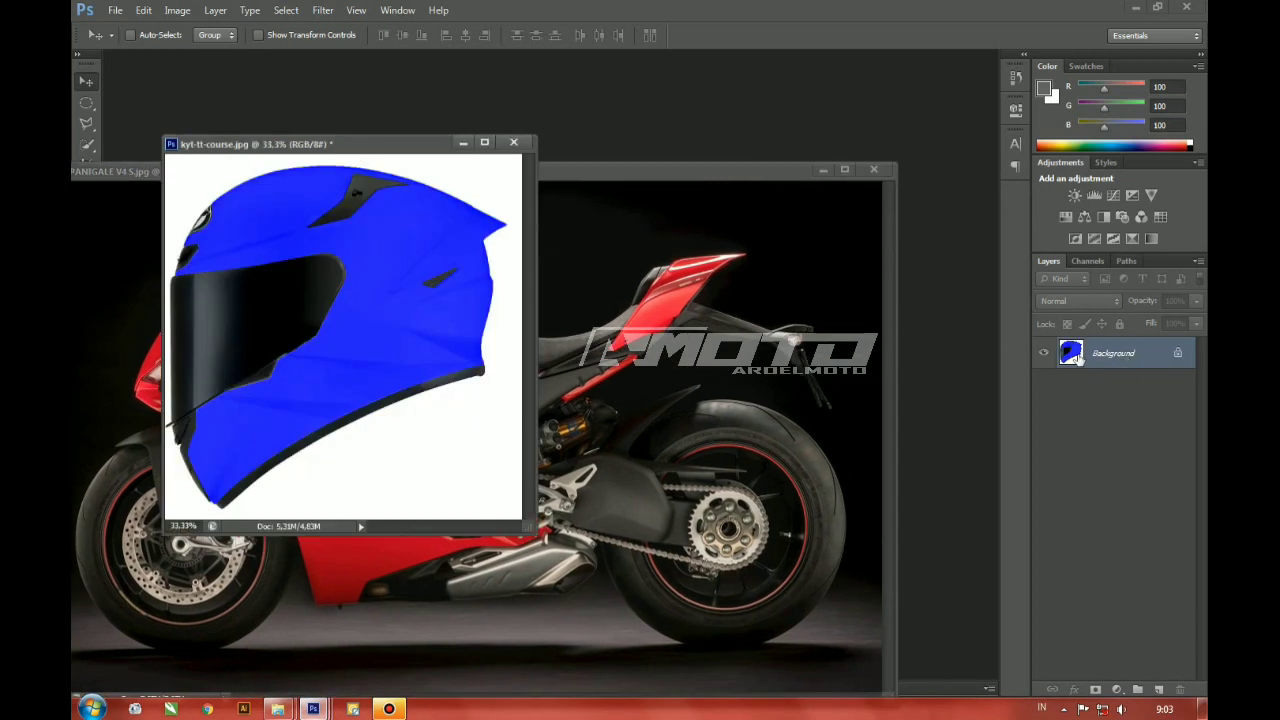
Step: Duplicate the Background layer of the helmet image
{"action": "right_click", "coordinate": [1078, 358]}
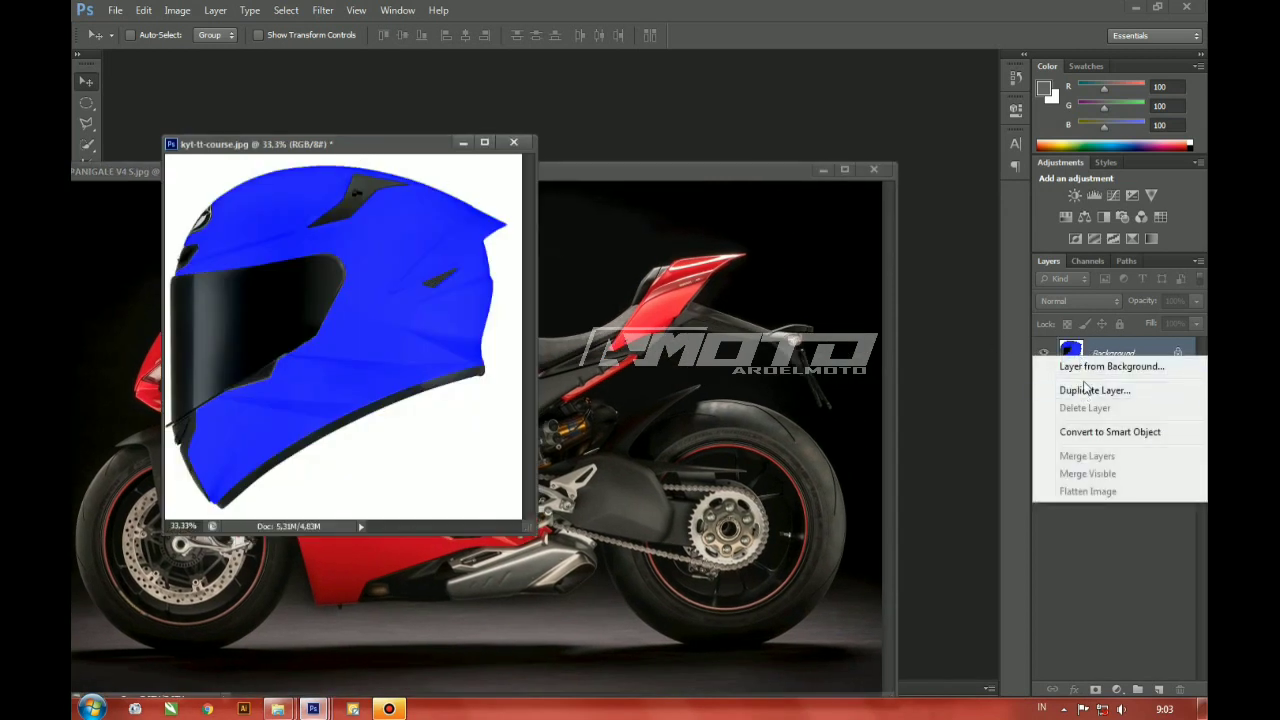
{"action": "left_click", "coordinate": [1088, 390]}
{"action": "left_click", "coordinate": [803, 221]}
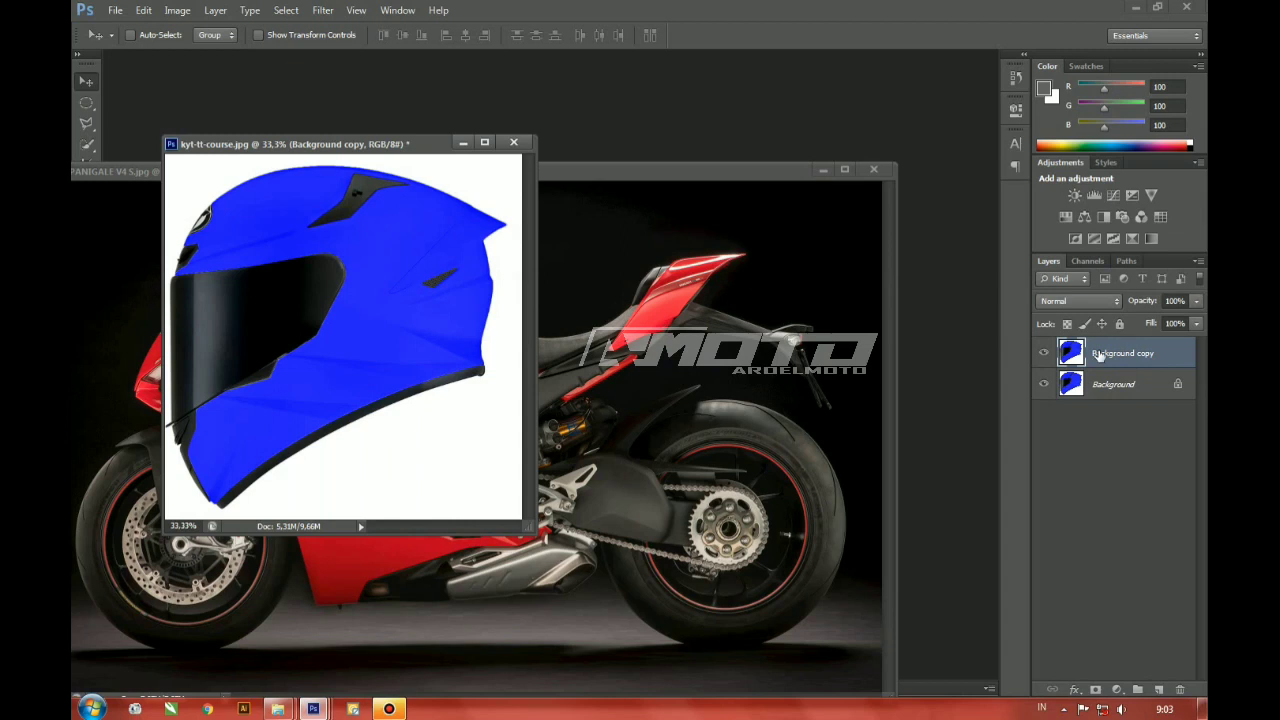
Step: Copy the motorcycle image into kyt-tt-course.jpg as a new layer and minimize the motorcycle document
{"action": "left_click", "coordinate": [786, 408]}
{"action": "left_click_drag", "start_coordinate": [563, 178], "coordinate": [595, 400]}
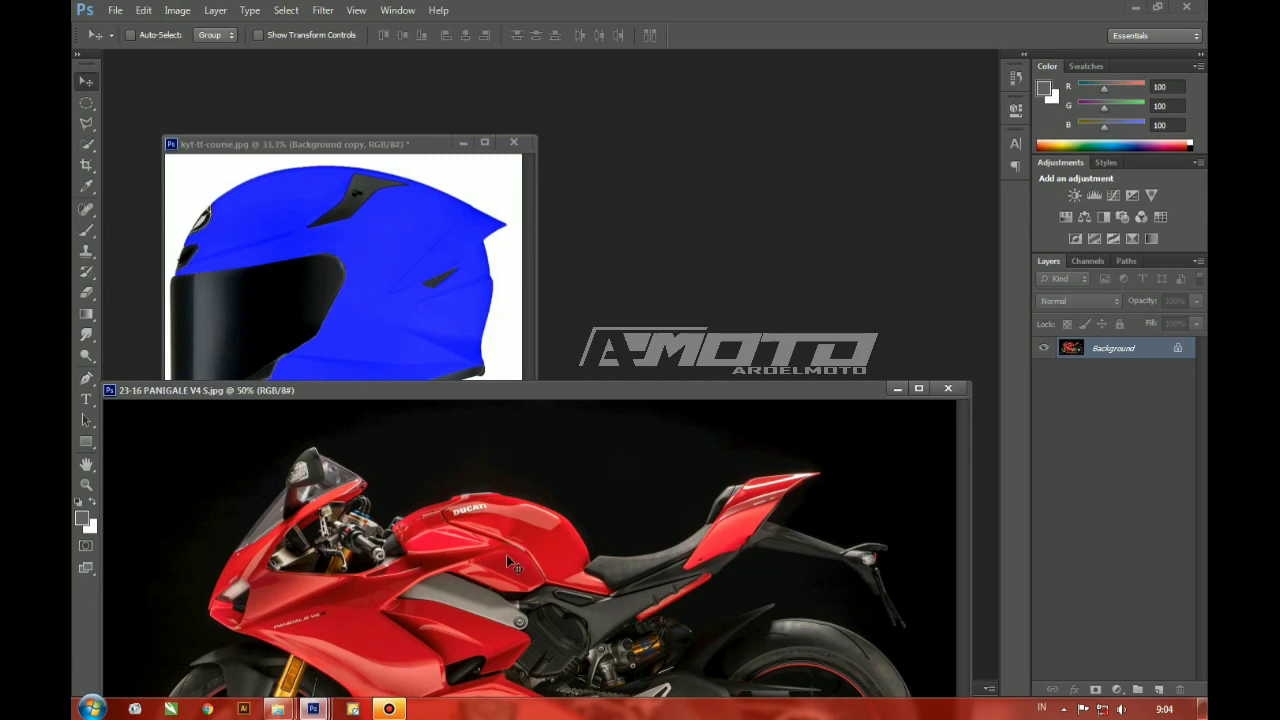
{"action": "left_click_drag", "start_coordinate": [542, 532], "coordinate": [409, 243]}
{"action": "left_click", "coordinate": [643, 275]}
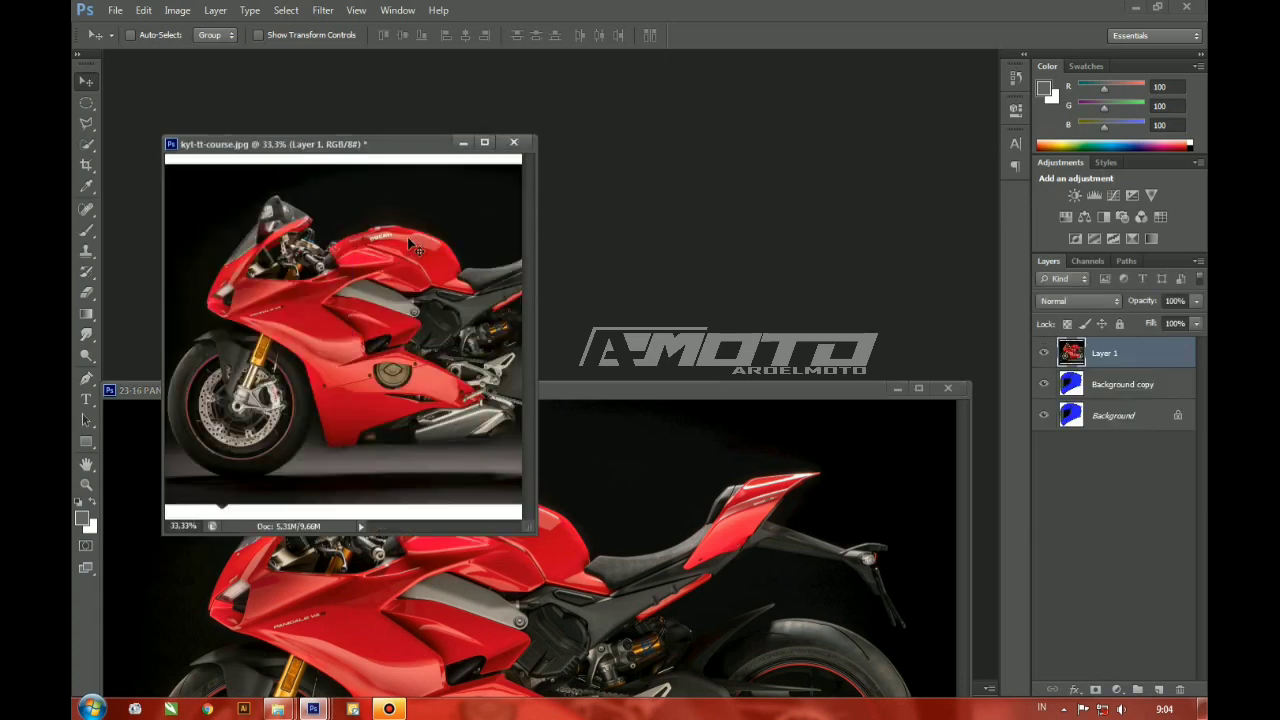
{"action": "left_click", "coordinate": [897, 388]}
Step: Widen and reposition the kyt-tt-course.jpg window, and shift the motorcycle layer so its rear half fills the canvas
{"action": "left_click_drag", "start_coordinate": [417, 146], "coordinate": [550, 155]}
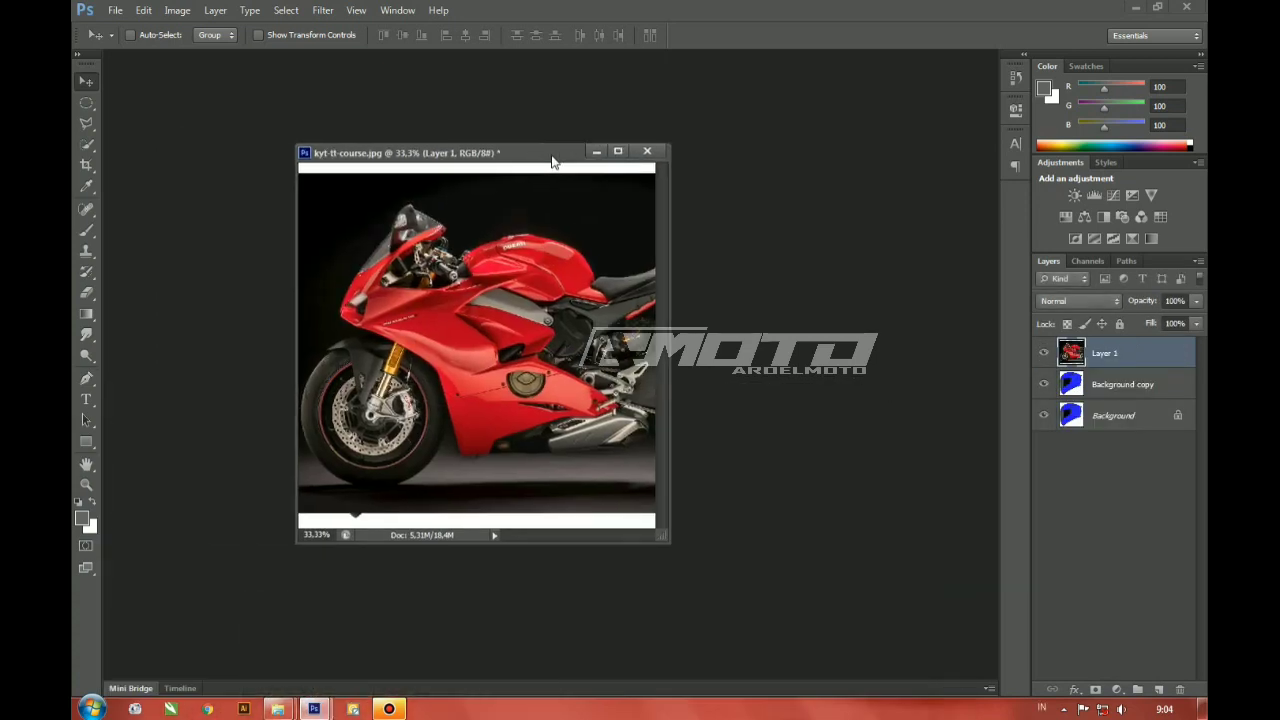
{"action": "left_click_drag", "start_coordinate": [562, 338], "coordinate": [458, 336]}
{"action": "left_click_drag", "start_coordinate": [668, 218], "coordinate": [1110, 220]}
{"action": "left_click_drag", "start_coordinate": [879, 151], "coordinate": [750, 163]}
{"action": "mouse_move", "coordinate": [632, 391]}
{"action": "left_mouse_down"}
{"action": "mouse_move", "coordinate": [758, 401]}
{"action": "mouse_move", "coordinate": [608, 391]}
{"action": "left_mouse_up"}
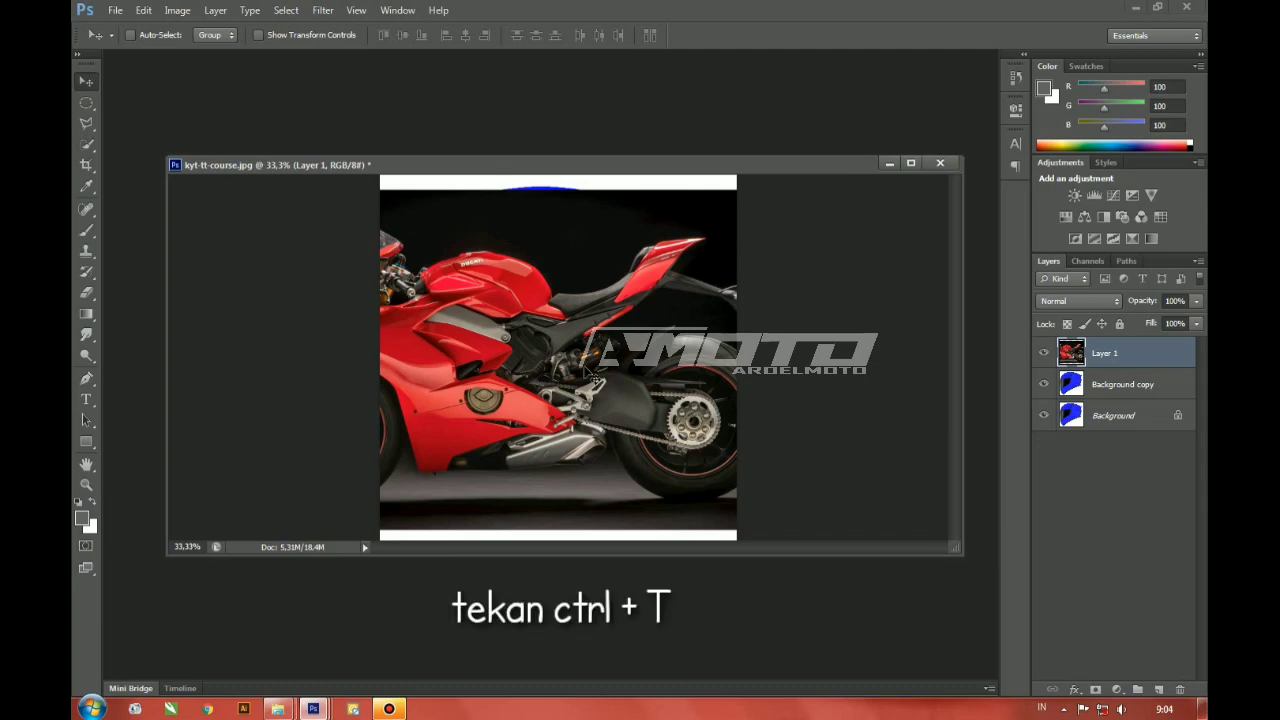
Step: Enlarge the motorcycle layer with Free Transform so it extends well beyond the canvas sides
{"action": "key", "text": "ctrl+t"}
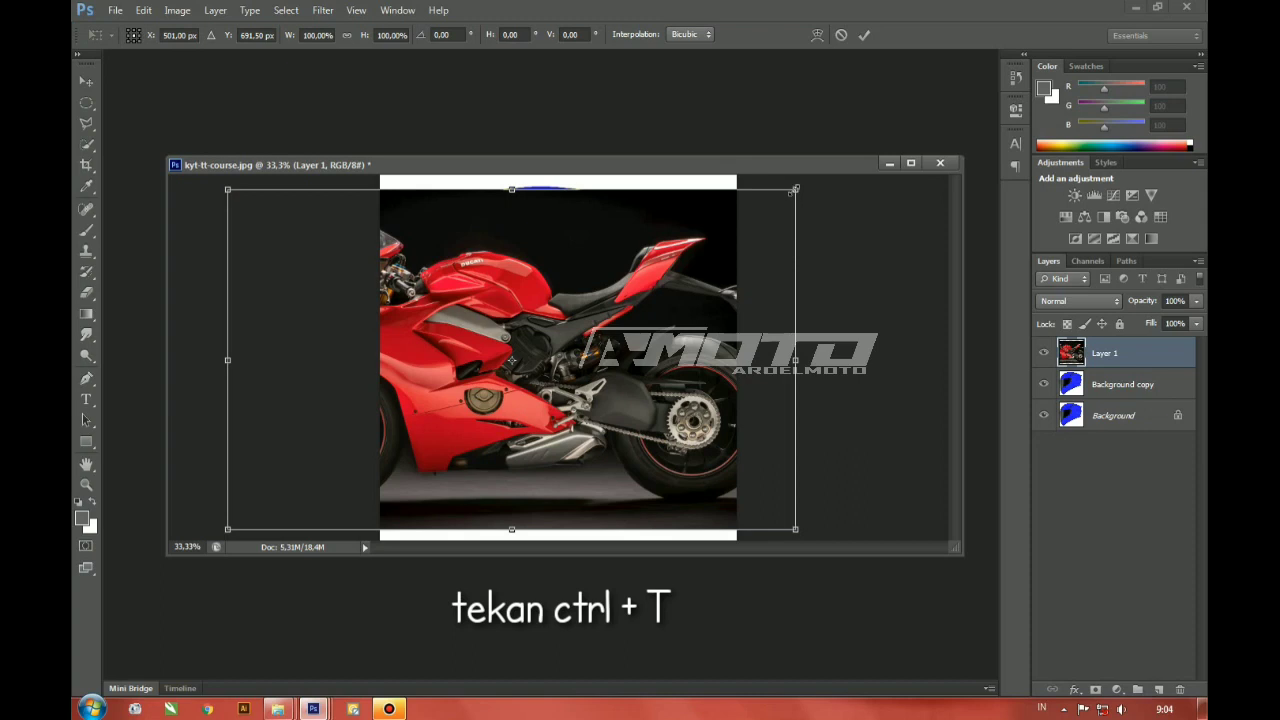
{"action": "left_click_drag", "start_coordinate": [795, 189], "coordinate": [1000, 140]}
{"action": "key", "text": "Return"}
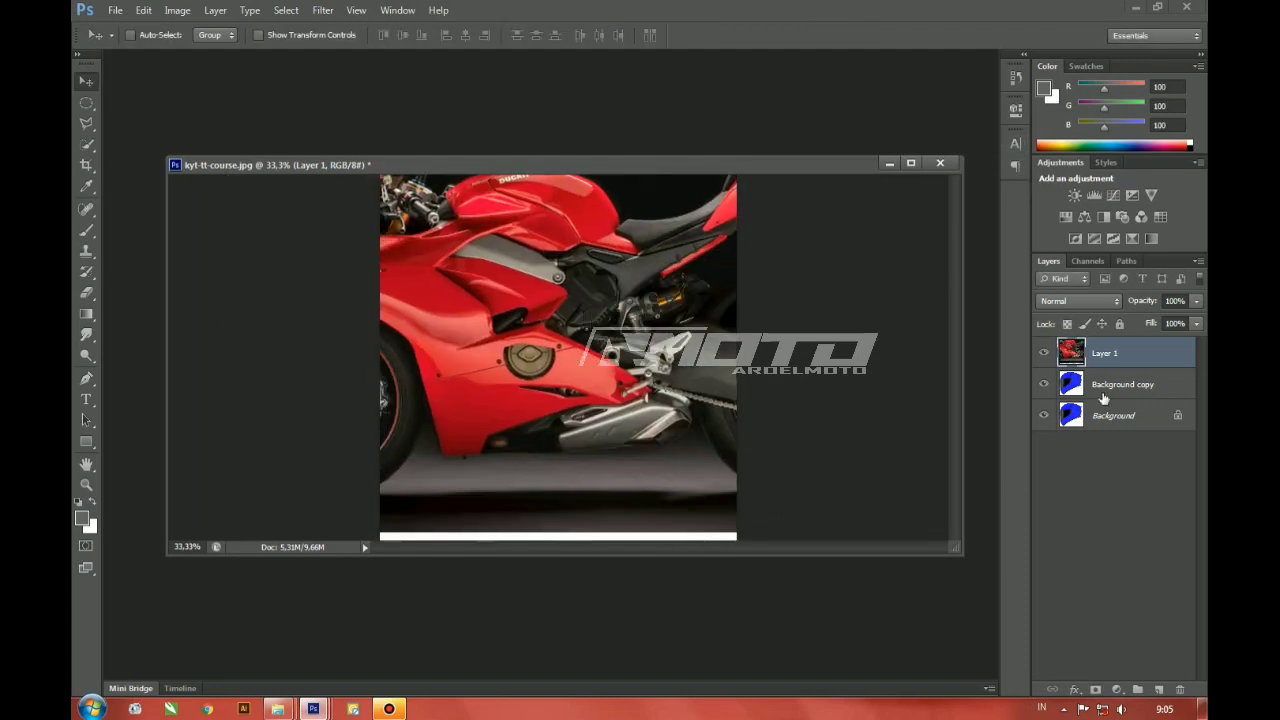
Step: Duplicate the Background copy layer as Background copy 2 and place the duplicate above Layer 1
{"action": "left_click", "coordinate": [1096, 391]}
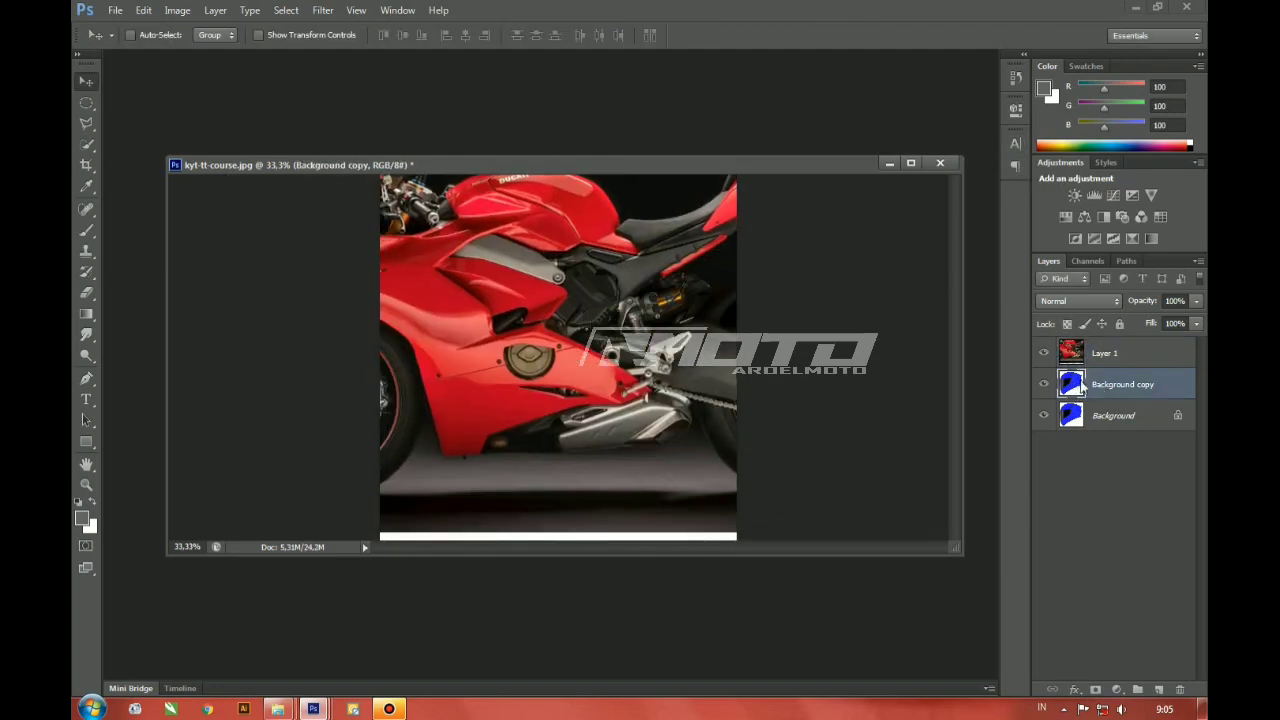
{"action": "right_click", "coordinate": [1080, 386]}
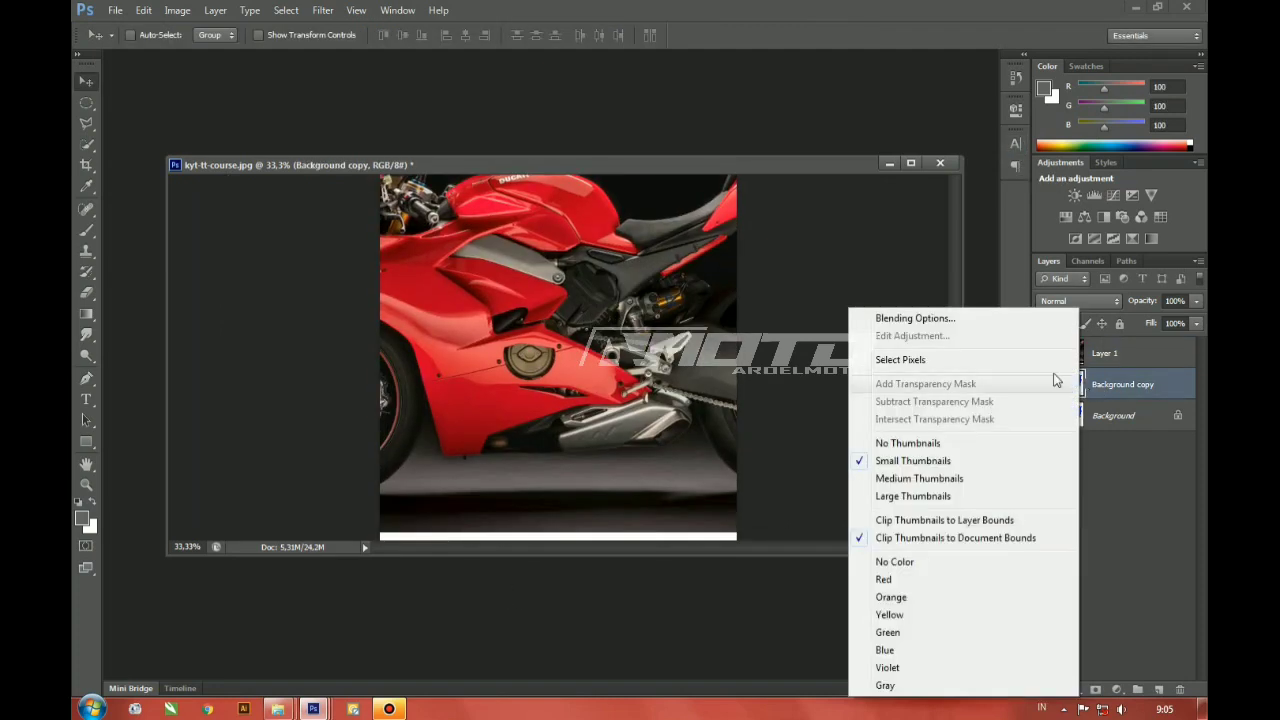
{"action": "right_click", "coordinate": [1117, 374]}
{"action": "left_click", "coordinate": [997, 194]}
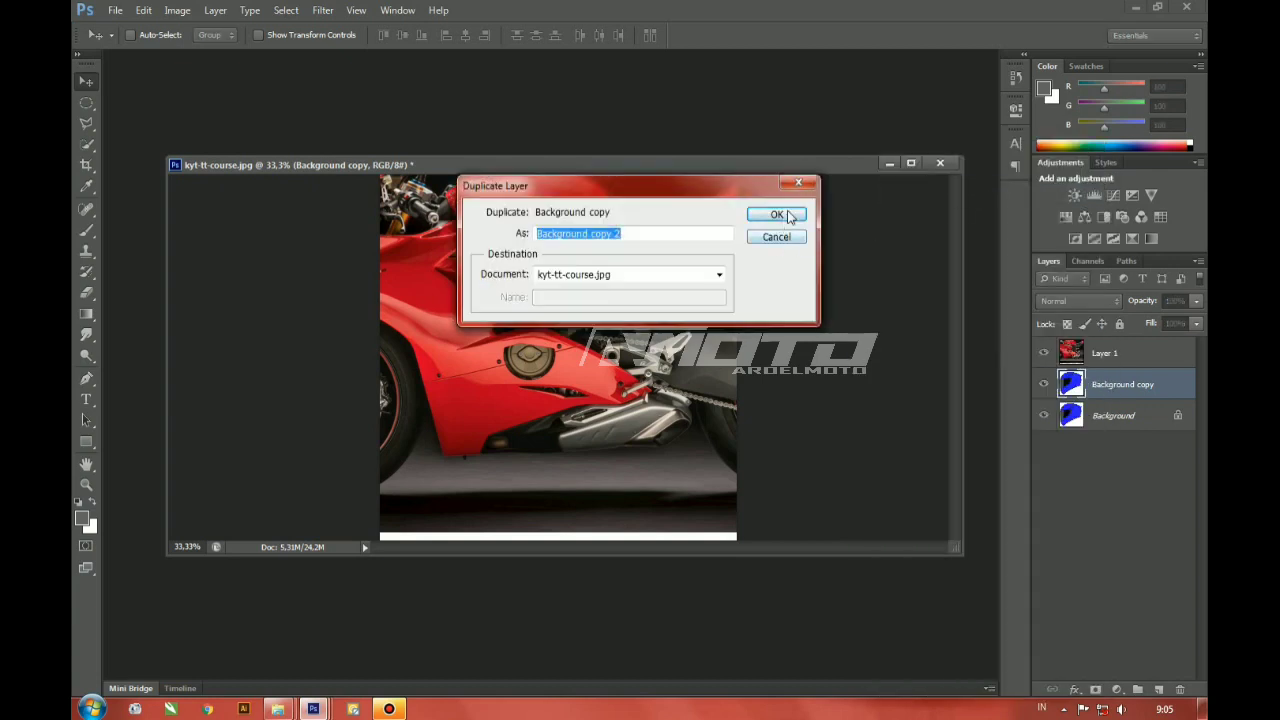
{"action": "left_click", "coordinate": [789, 216]}
{"action": "left_click_drag", "start_coordinate": [1110, 385], "coordinate": [1107, 352]}
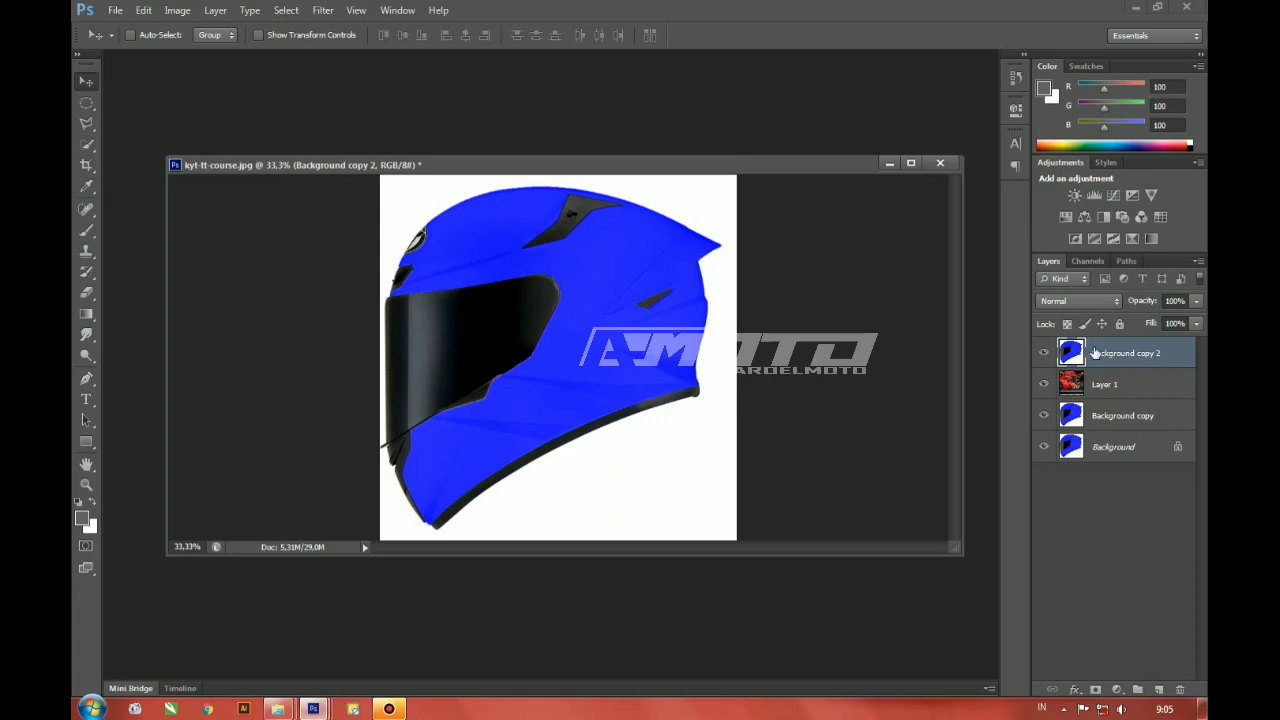
Step: Select the white area around the helmet on Background copy 2, invert its colors to black, and clear the selection
{"action": "key", "text": "w"}
{"action": "left_click", "coordinate": [598, 491]}
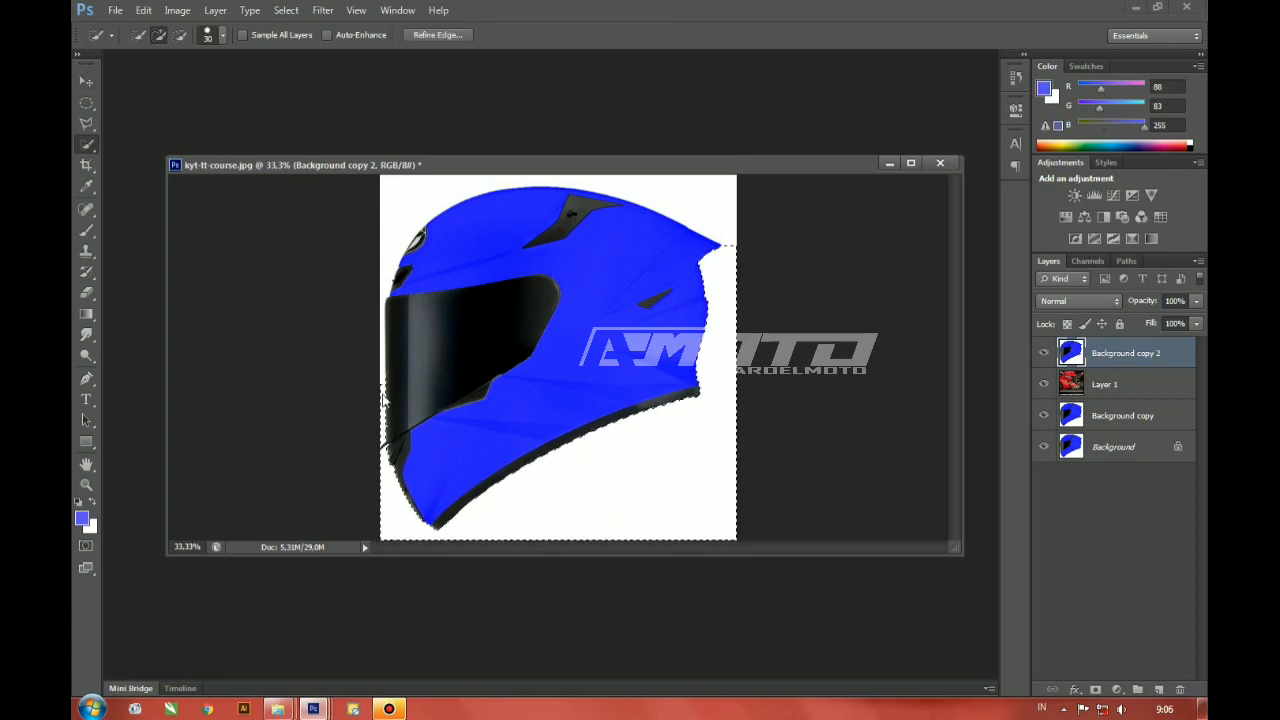
{"action": "left_click_drag", "start_coordinate": [393, 239], "coordinate": [399, 209]}
{"action": "key", "text": "ctrl+i"}
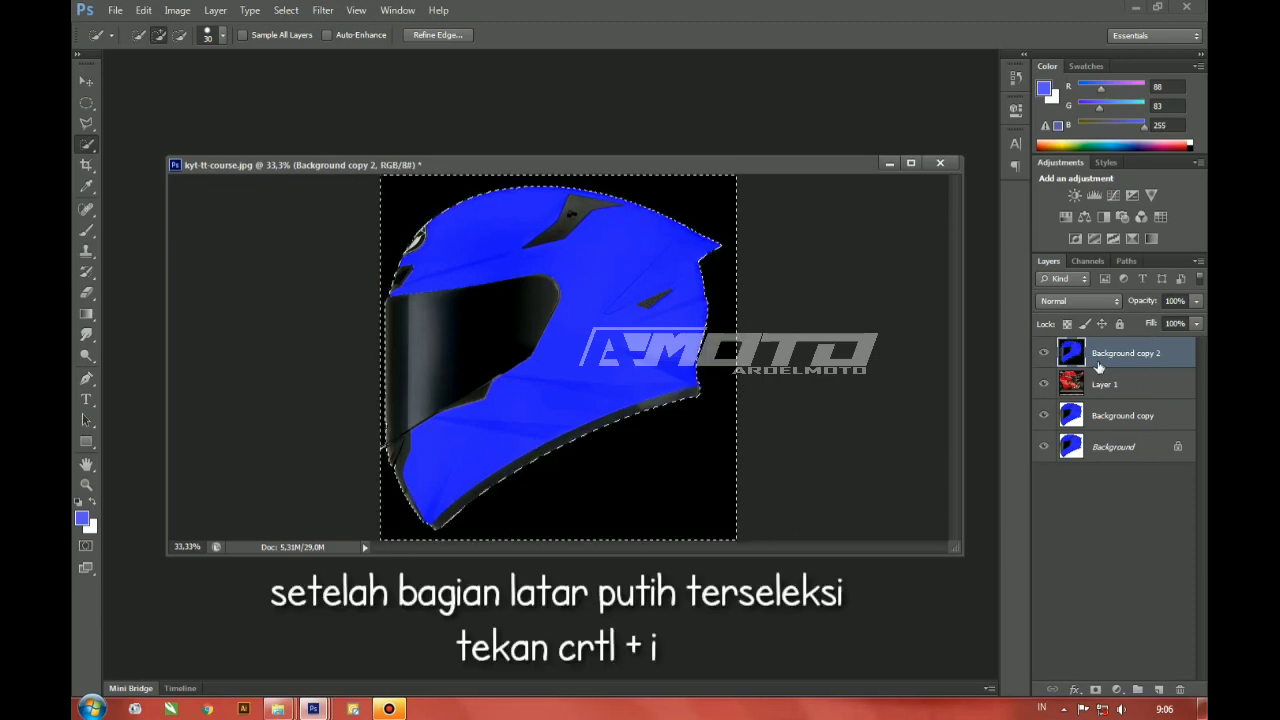
{"action": "key", "text": "l"}
{"action": "left_click", "coordinate": [460, 320]}
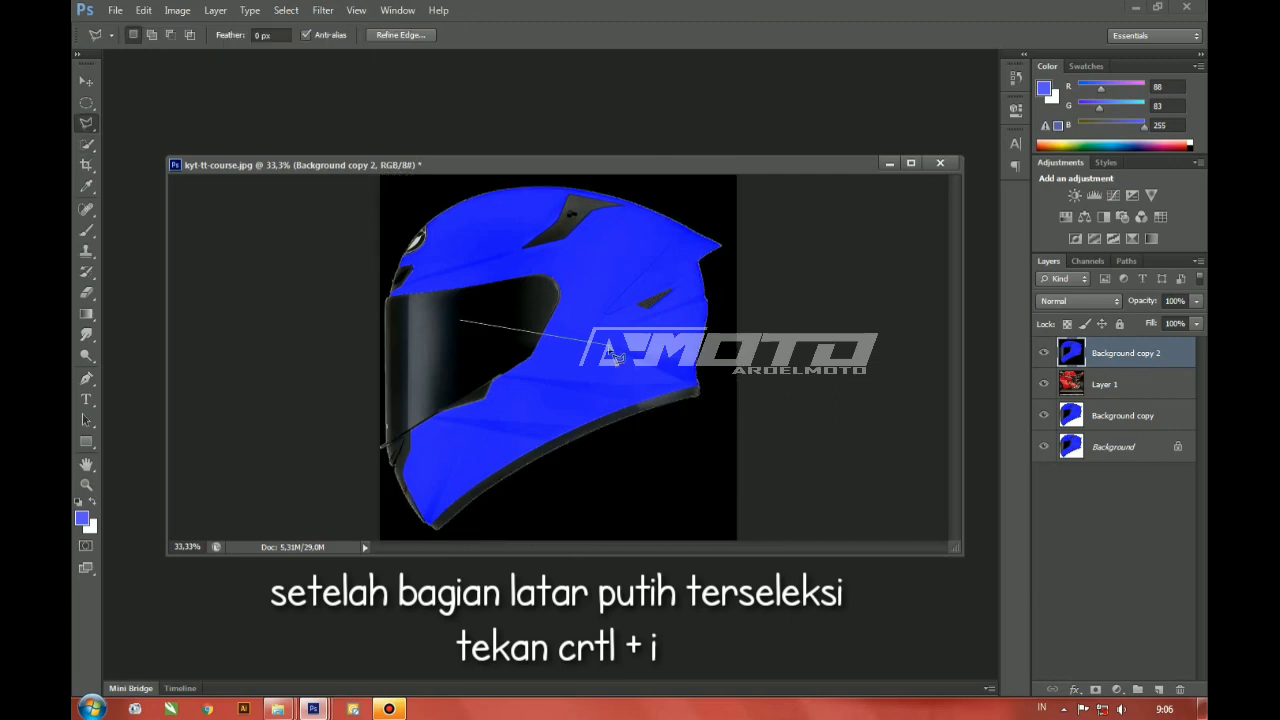
{"action": "left_click", "coordinate": [557, 418]}
{"action": "left_click", "coordinate": [607, 278]}
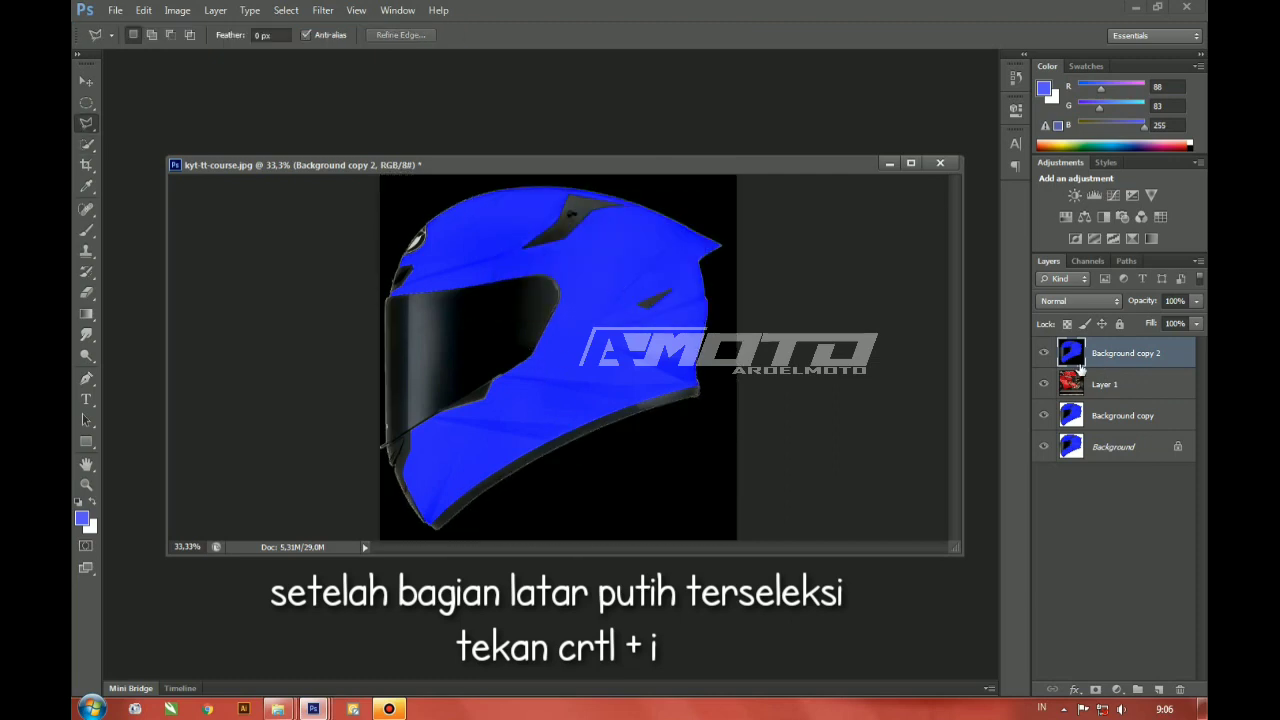
Step: Set the Blues lightness of Background copy 2 to +100 with Hue/Saturation and change the layer's blend mode to Darken
{"action": "key", "text": "ctrl+u"}
{"action": "left_click", "coordinate": [930, 104]}
{"action": "left_click", "coordinate": [920, 155]}
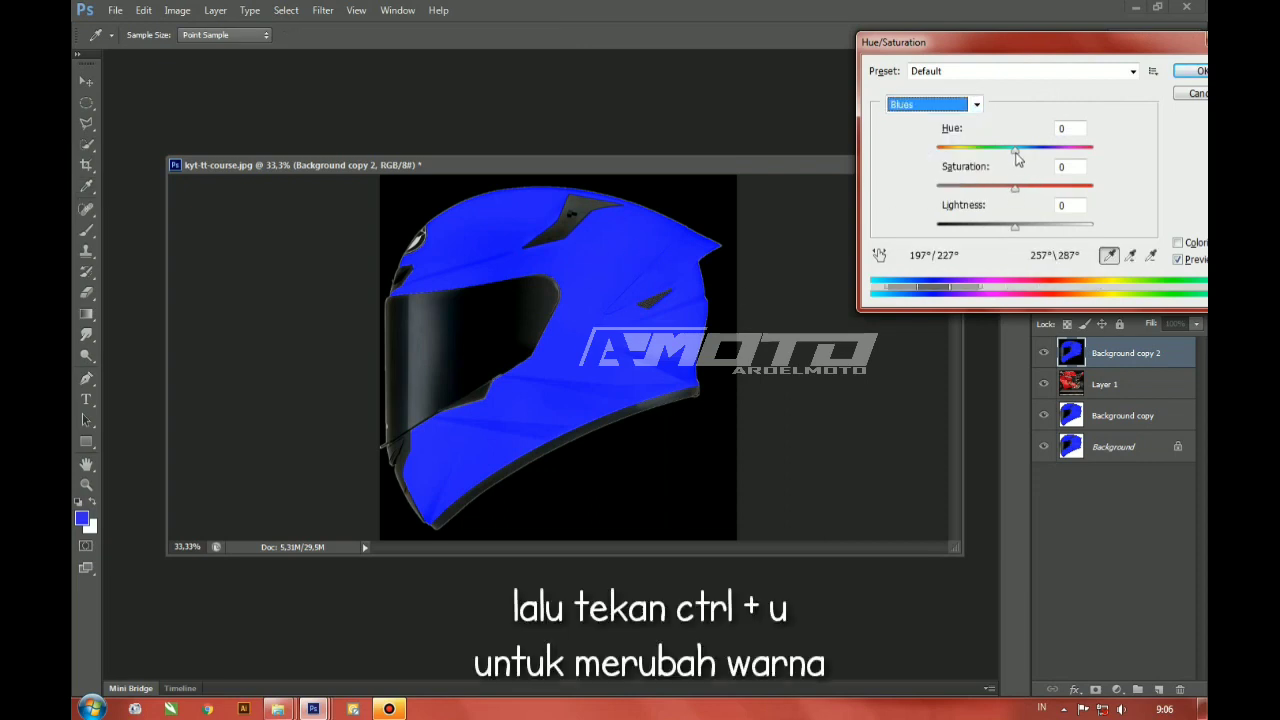
{"action": "left_click_drag", "start_coordinate": [1024, 235], "coordinate": [1094, 228]}
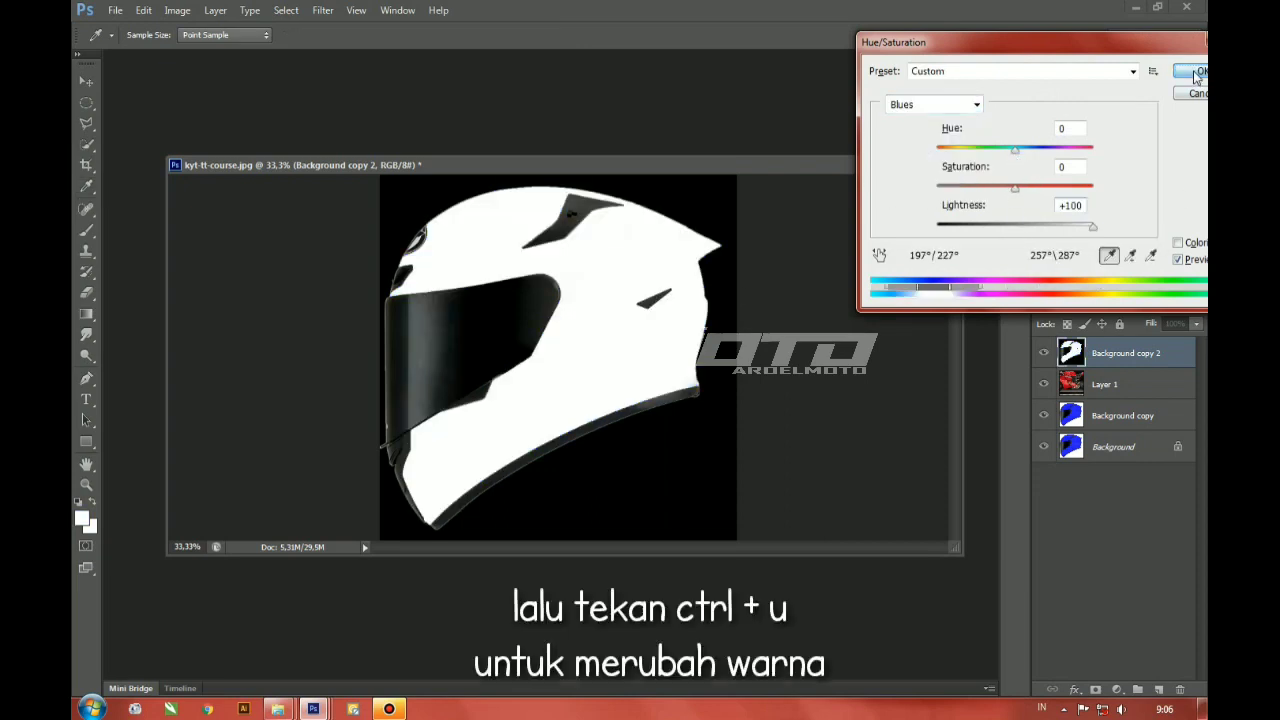
{"action": "left_click", "coordinate": [1193, 70]}
{"action": "left_click", "coordinate": [1070, 300]}
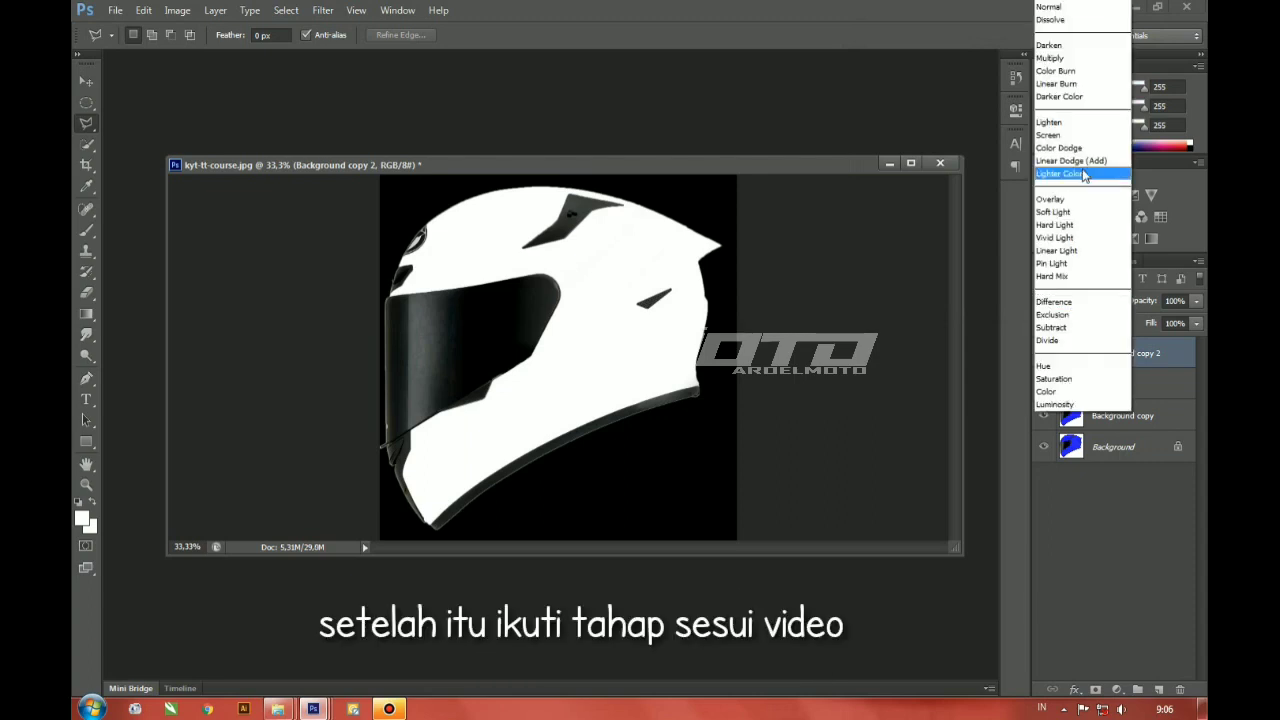
{"action": "left_click", "coordinate": [1060, 49]}
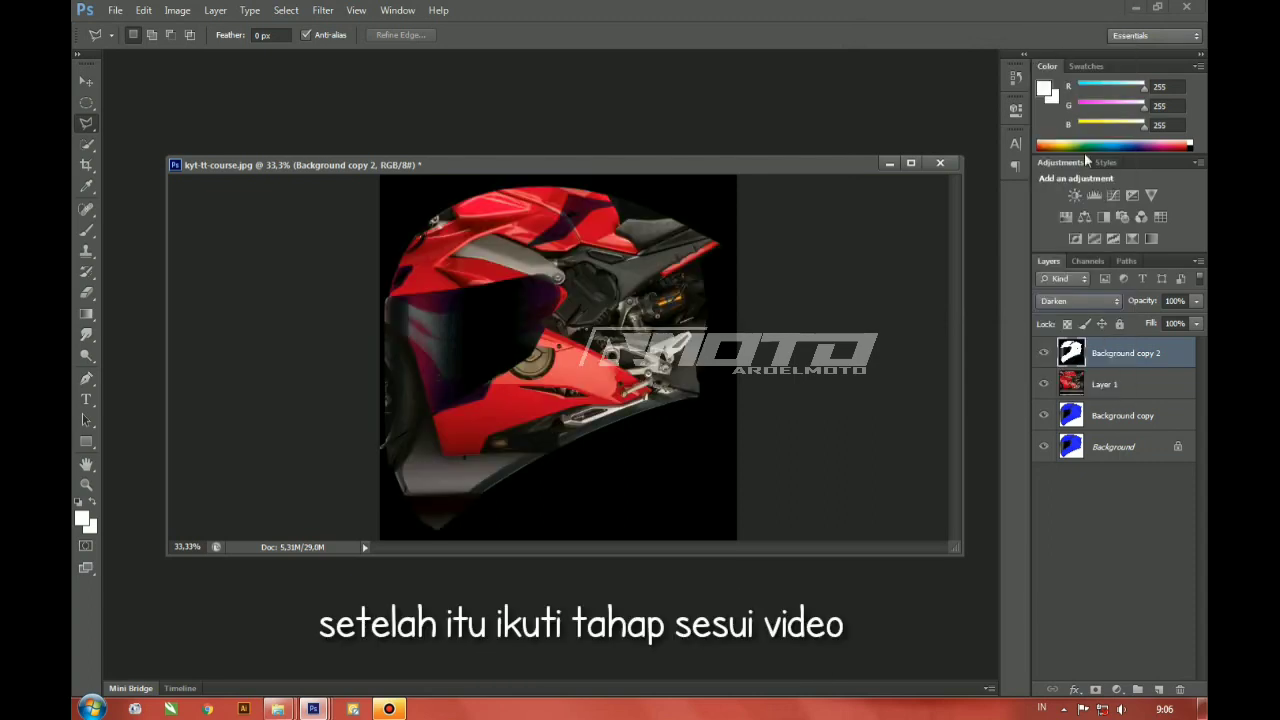
Step: Scale the motorcycle on Layer 1 to about 113.46% and move it so its front half covers the helmet
{"action": "left_click", "coordinate": [1090, 387]}
{"action": "left_click", "coordinate": [86, 82]}
{"action": "left_click_drag", "start_coordinate": [634, 363], "coordinate": [657, 394]}
{"action": "key", "text": "ctrl+t"}
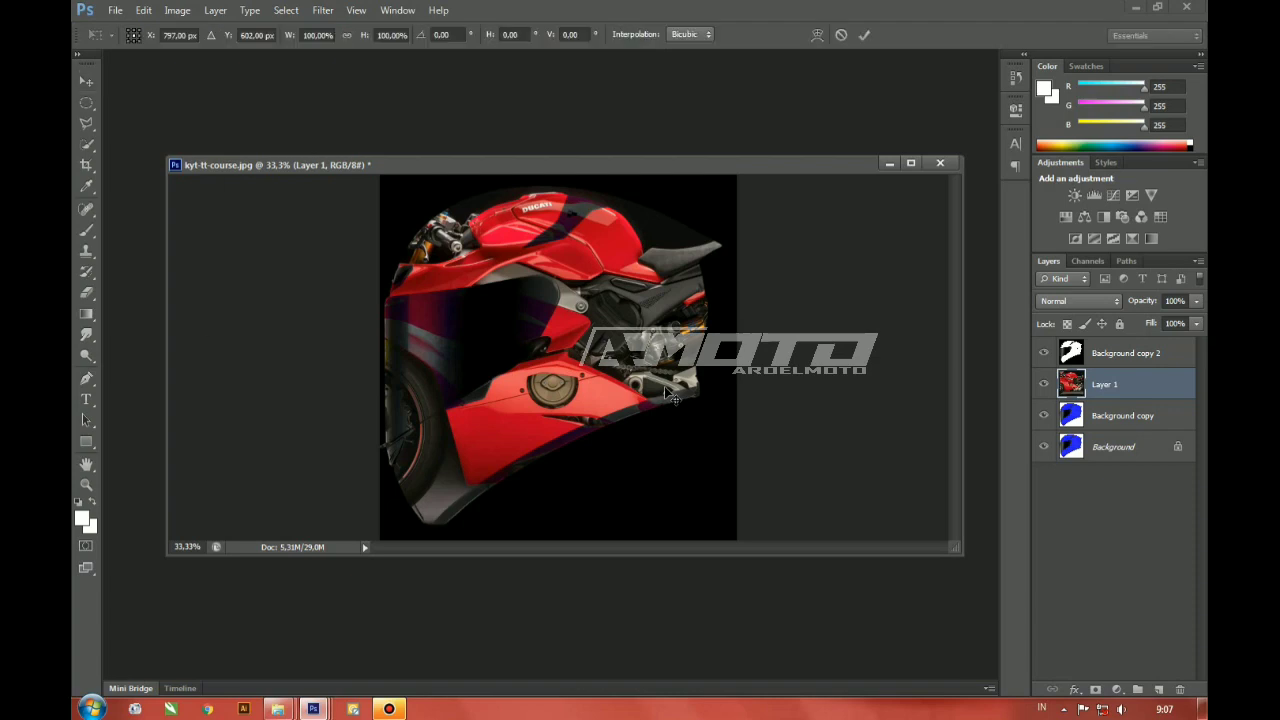
{"action": "key", "text": "ctrl+minus"}
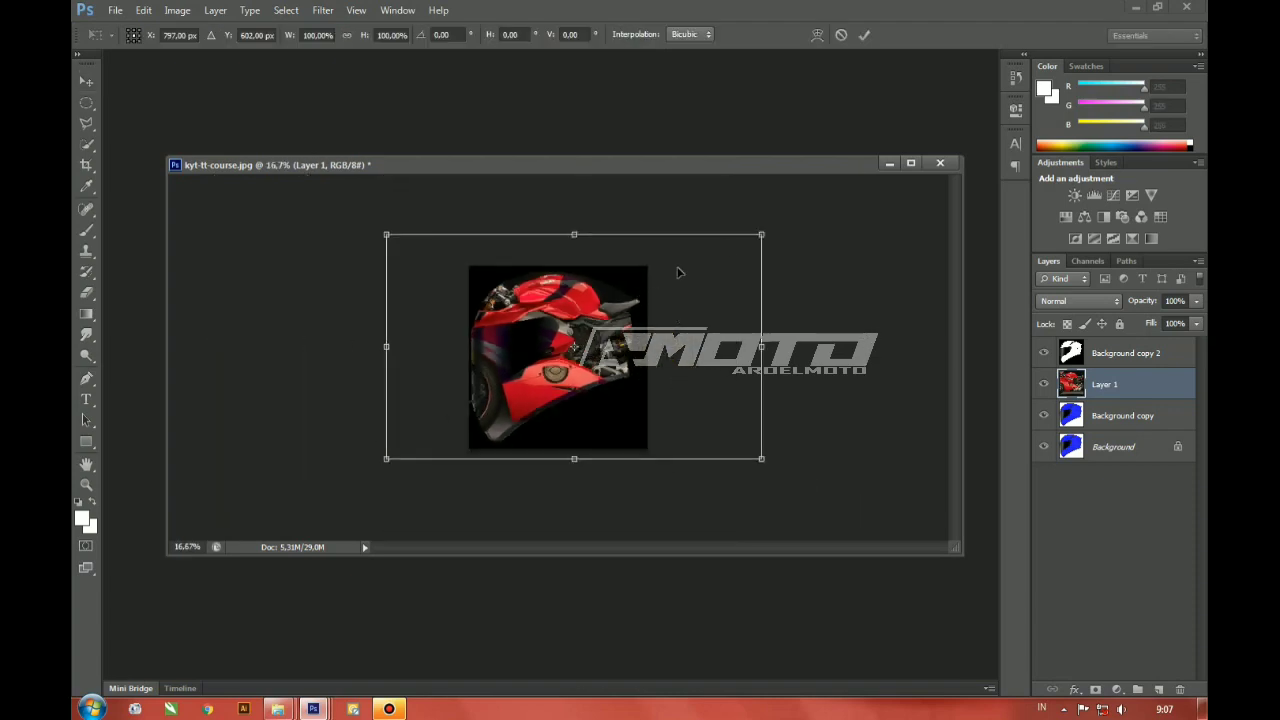
{"action": "left_click_drag", "start_coordinate": [761, 233], "coordinate": [813, 205]}
{"action": "left_click_drag", "start_coordinate": [688, 306], "coordinate": [728, 322]}
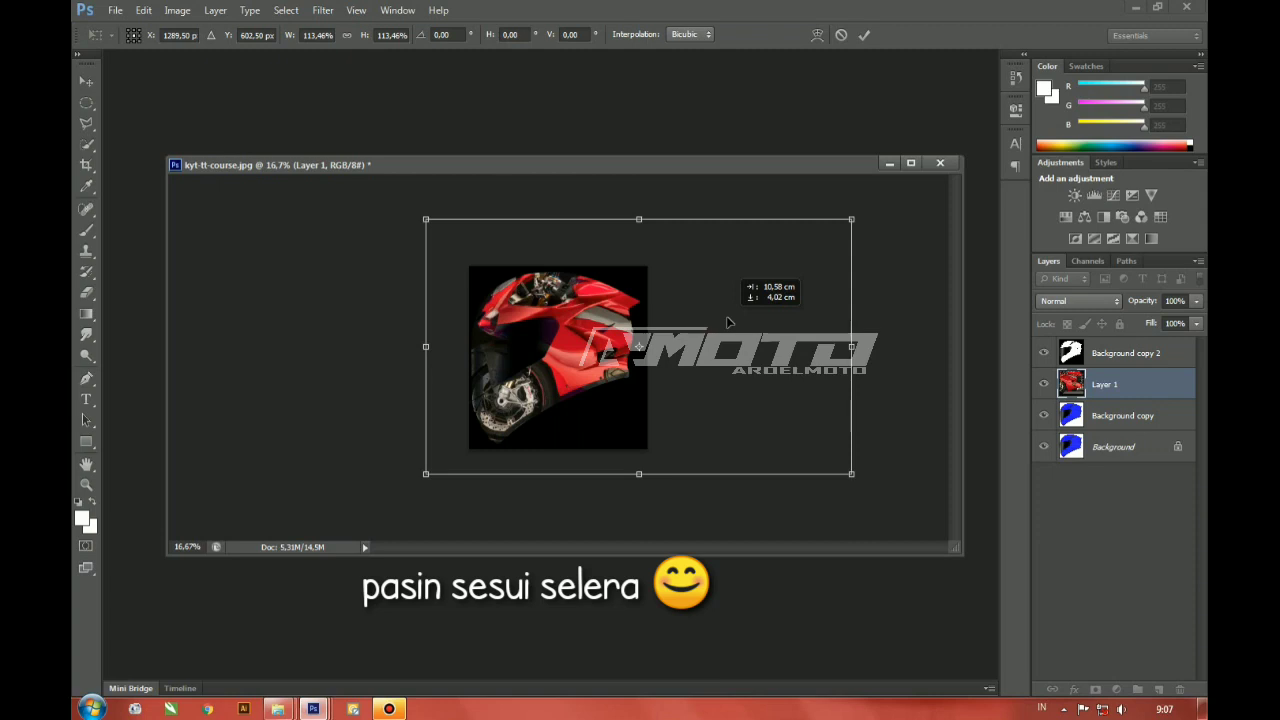
{"action": "left_click_drag", "start_coordinate": [728, 322], "coordinate": [728, 322]}
{"action": "key", "text": "Return"}
Step: Fine-tune the position of Layer 1 so the motorcycle's headlight and nose sit on the helmet's front above the visor
{"action": "key", "text": "ctrl+plus"}
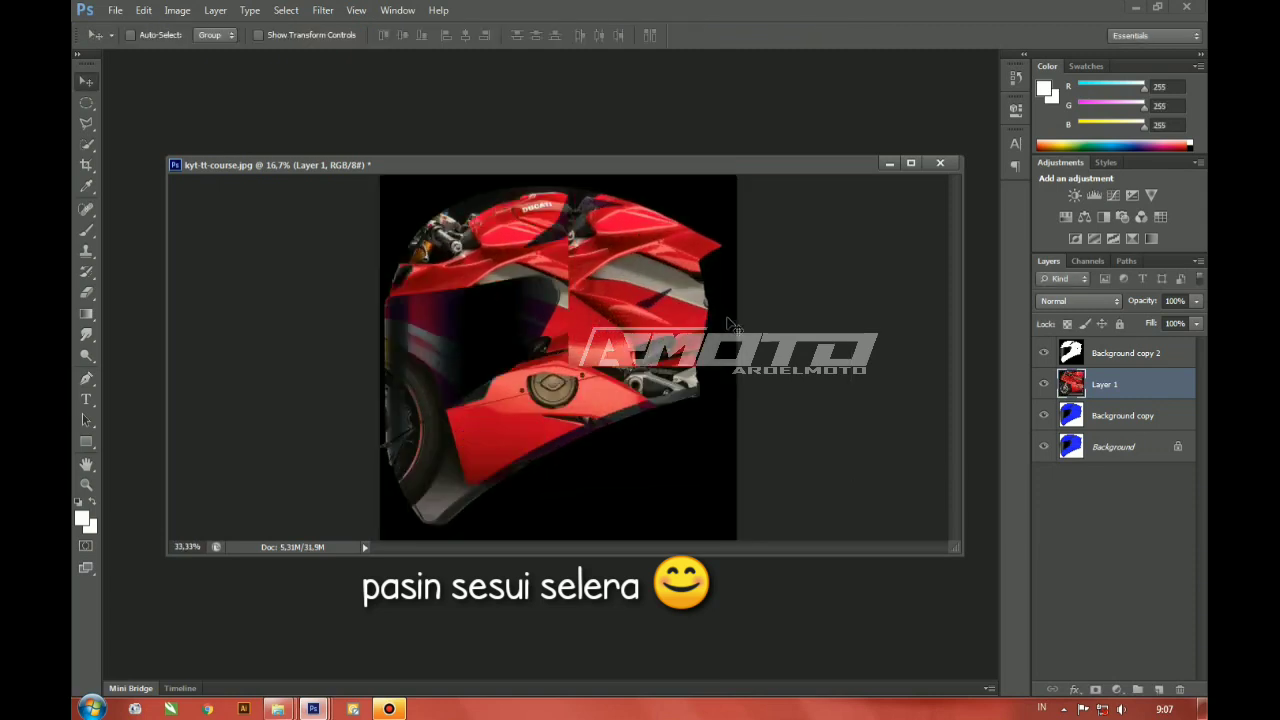
{"action": "key", "text": "ctrl+plus"}
{"action": "left_click_drag", "start_coordinate": [540, 306], "coordinate": [639, 367]}
{"action": "mouse_move", "coordinate": [465, 302]}
{"action": "left_mouse_down"}
{"action": "mouse_move", "coordinate": [469, 289]}
{"action": "mouse_move", "coordinate": [450, 306]}
{"action": "left_mouse_up"}
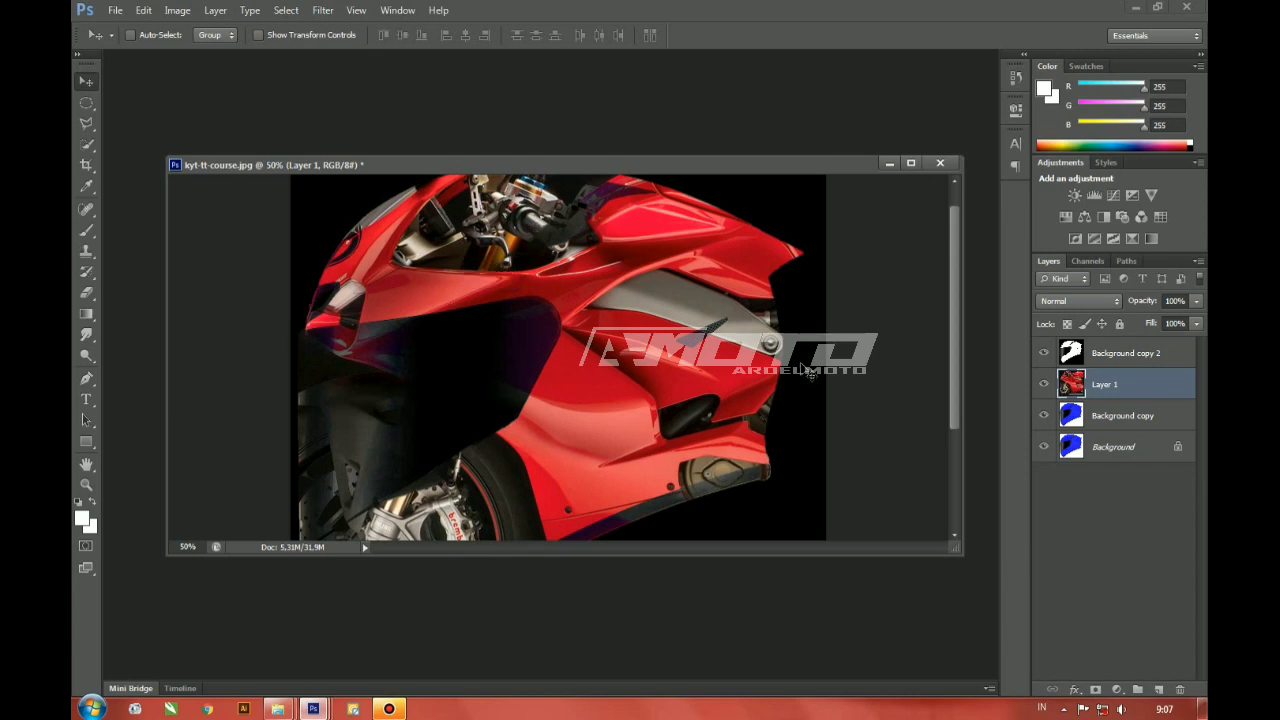
Step: Outline the motorcycle's front fairing above the visor with the Polygonal Lasso and copy it to a new layer
{"action": "key", "text": "l"}
{"action": "scroll", "coordinate": [678, 340], "scroll_direction": "up", "scroll_amount": 1}
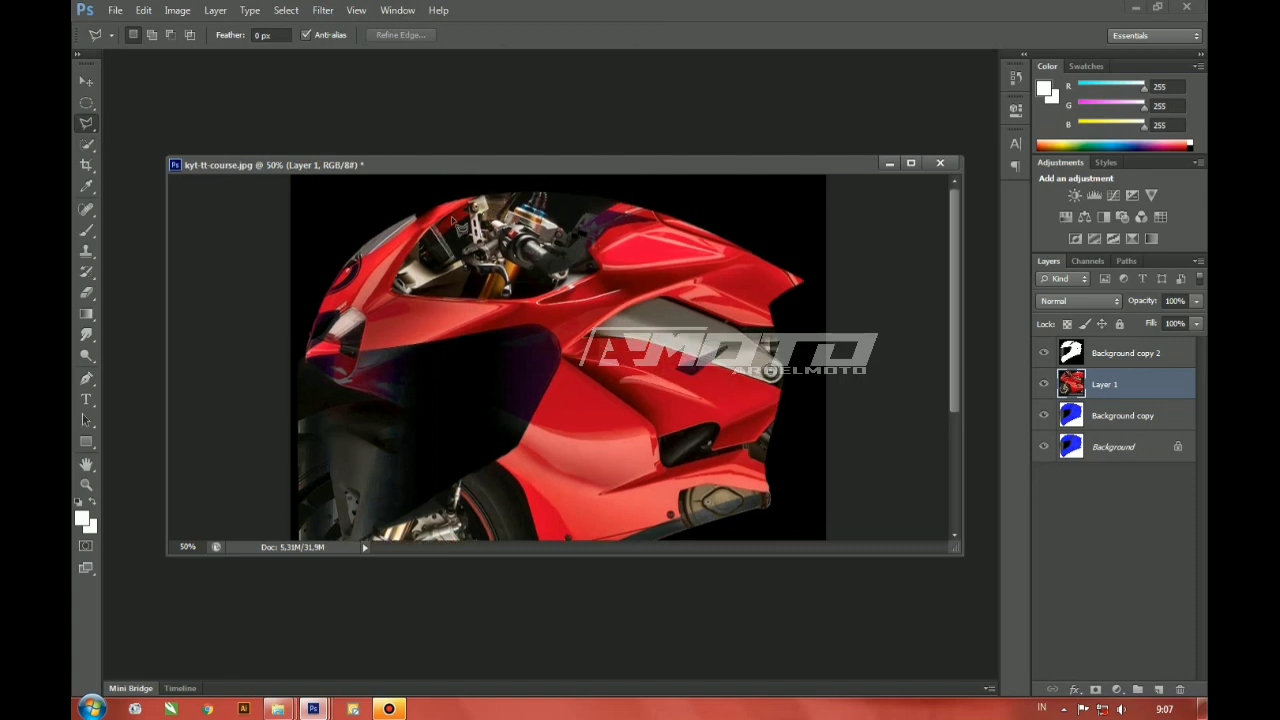
{"action": "left_click", "coordinate": [396, 294]}
{"action": "left_click", "coordinate": [540, 300]}
{"action": "left_click", "coordinate": [620, 308]}
{"action": "left_click", "coordinate": [552, 362]}
{"action": "left_click", "coordinate": [385, 398]}
{"action": "left_click", "coordinate": [294, 390]}
{"action": "left_click", "coordinate": [278, 266]}
{"action": "double_click", "coordinate": [337, 200]}
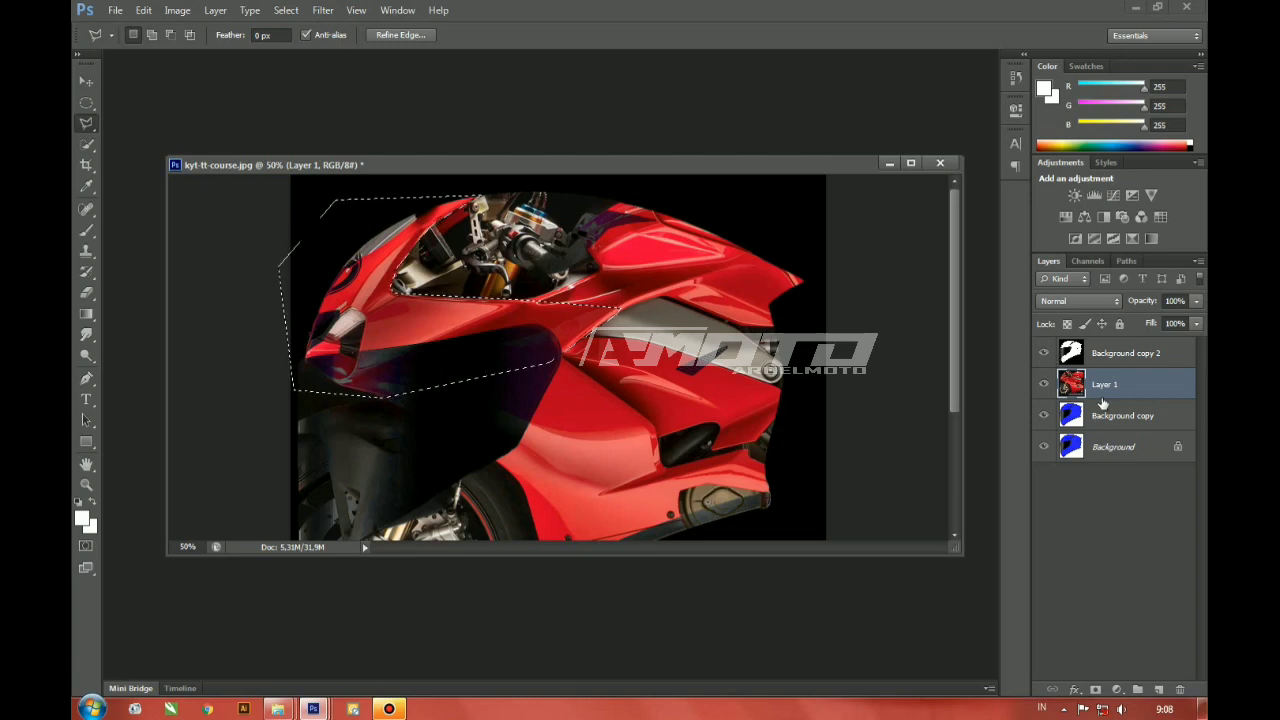
{"action": "key", "text": "ctrl+j"}
Step: Move the motorcycle on Layer 1 so its DUCATI tank fills the helmet's crown behind the copied fairing
{"action": "left_click", "coordinate": [1044, 415]}
{"action": "left_click", "coordinate": [1044, 415]}
{"action": "left_click", "coordinate": [1044, 415]}
{"action": "left_click", "coordinate": [1044, 415]}
{"action": "left_click", "coordinate": [1105, 415]}
{"action": "left_click", "coordinate": [90, 82]}
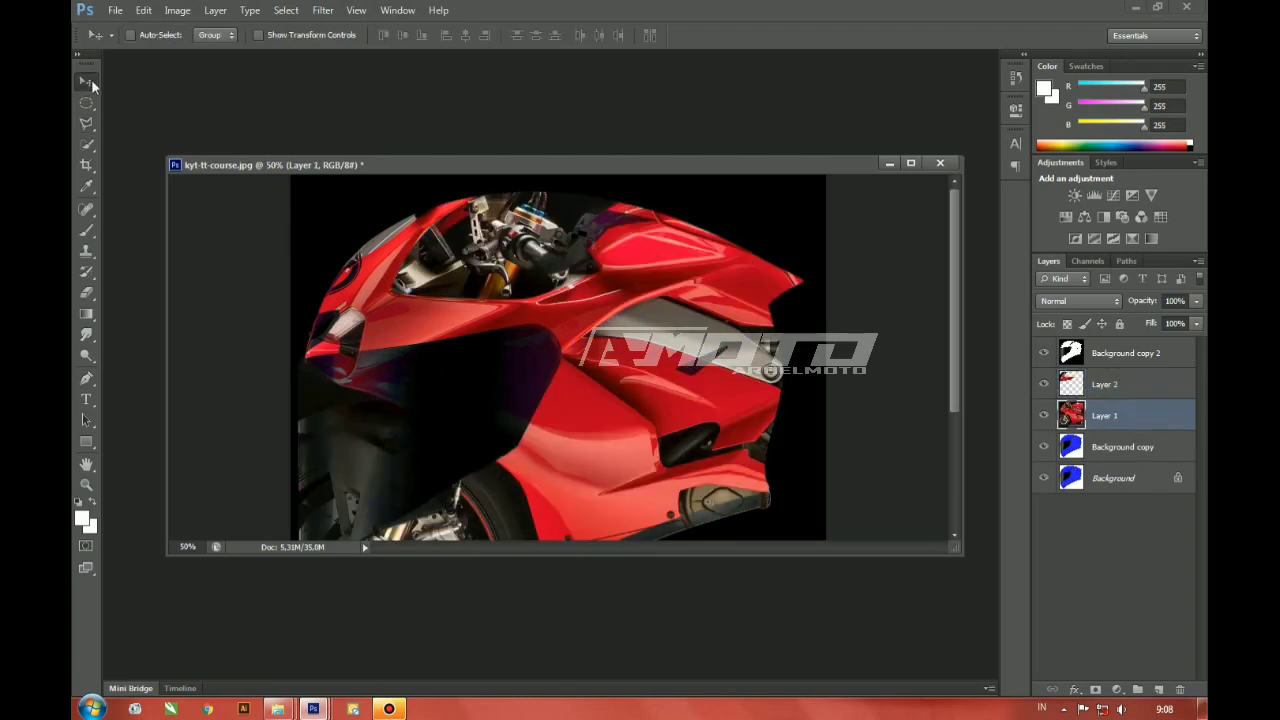
{"action": "left_click_drag", "start_coordinate": [612, 270], "coordinate": [411, 290]}
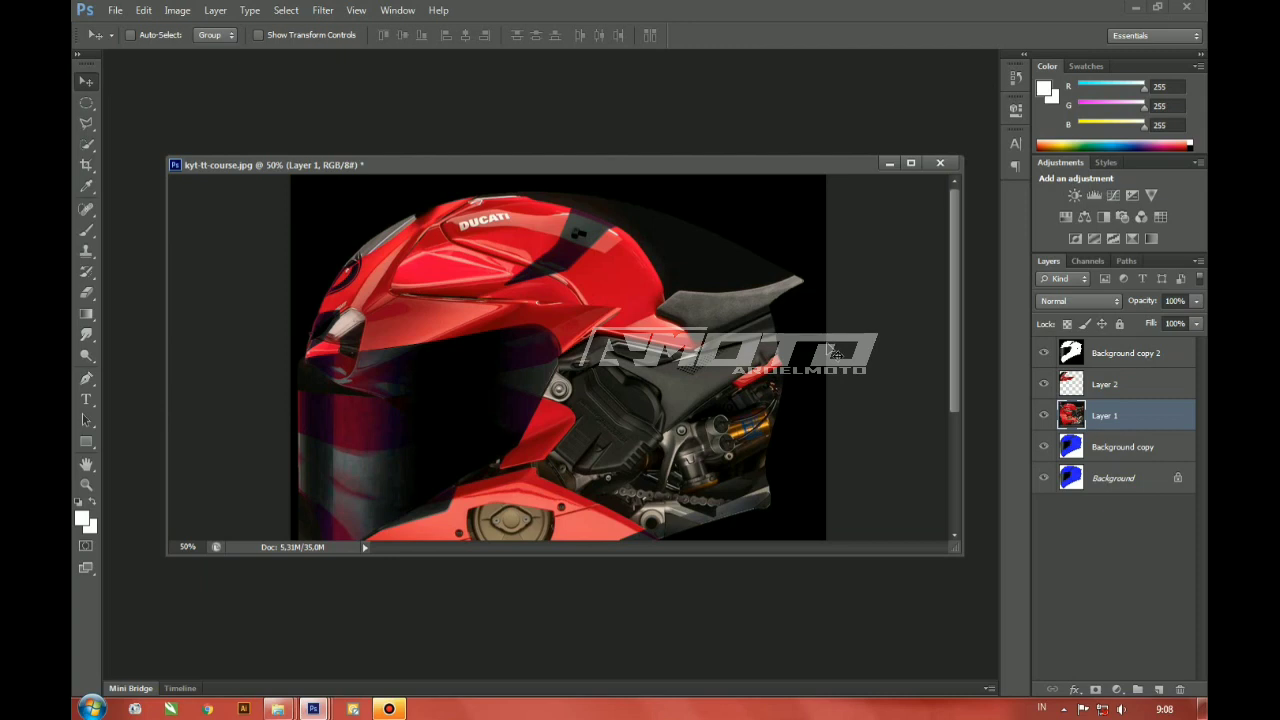
Step: Hide the three layers above Background copy and select the helmet's blue shell on that layer with Quick Selection
{"action": "scroll", "coordinate": [835, 352], "scroll_direction": "down", "scroll_amount": 3}
{"action": "scroll", "coordinate": [835, 352], "scroll_direction": "up", "scroll_amount": 2}
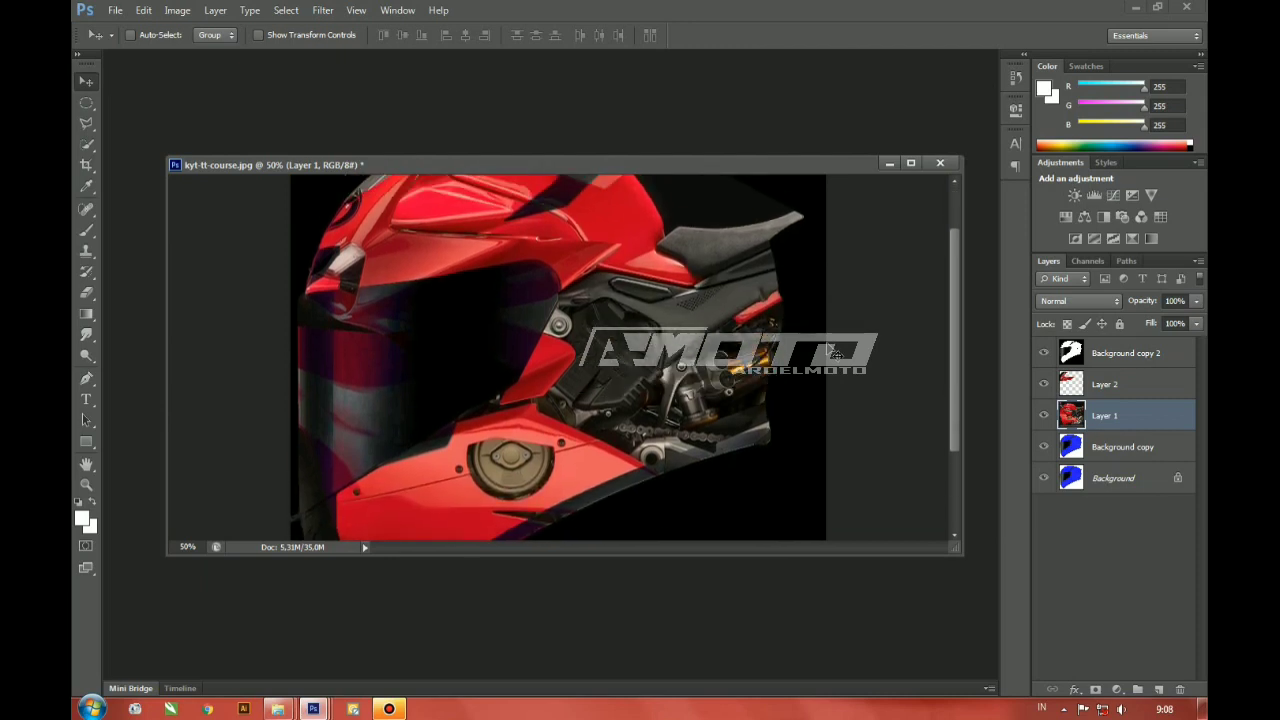
{"action": "left_click", "coordinate": [86, 123]}
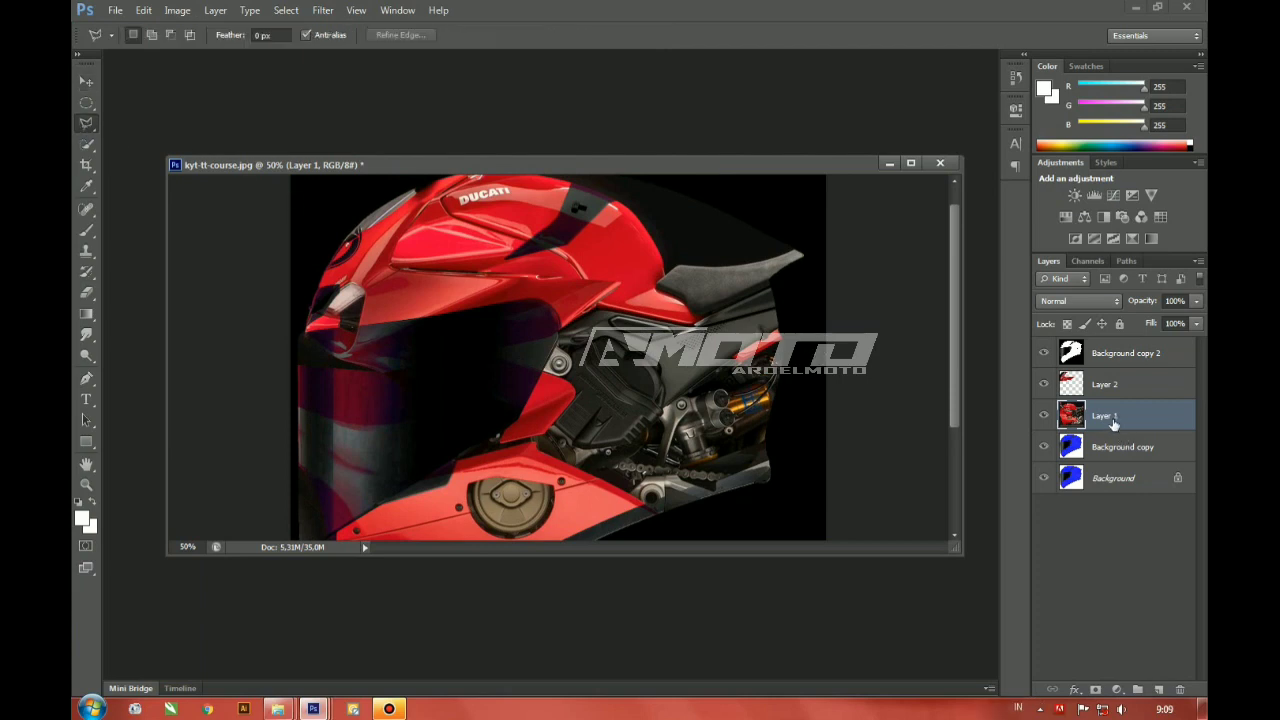
{"action": "left_click", "coordinate": [87, 144]}
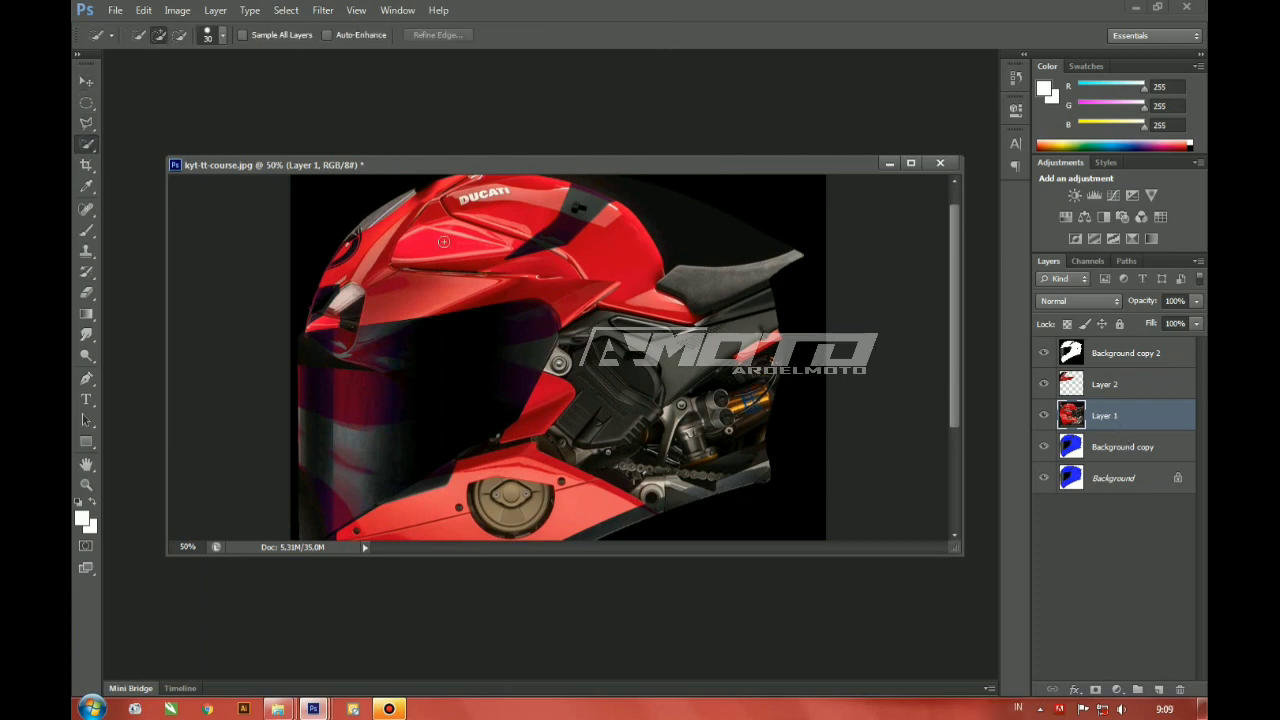
{"action": "left_click", "coordinate": [1119, 451]}
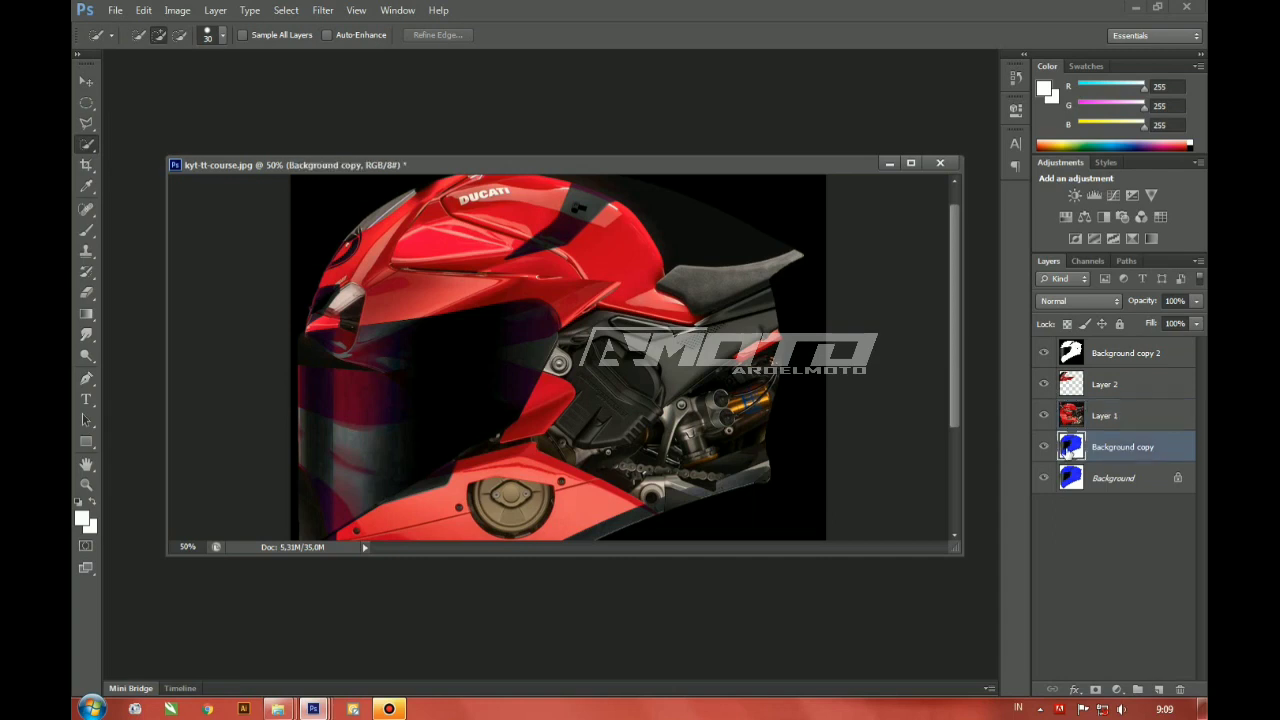
{"action": "left_click_drag", "start_coordinate": [1044, 415], "coordinate": [1044, 358]}
{"action": "left_click", "coordinate": [686, 274]}
{"action": "left_click_drag", "start_coordinate": [618, 256], "coordinate": [503, 257]}
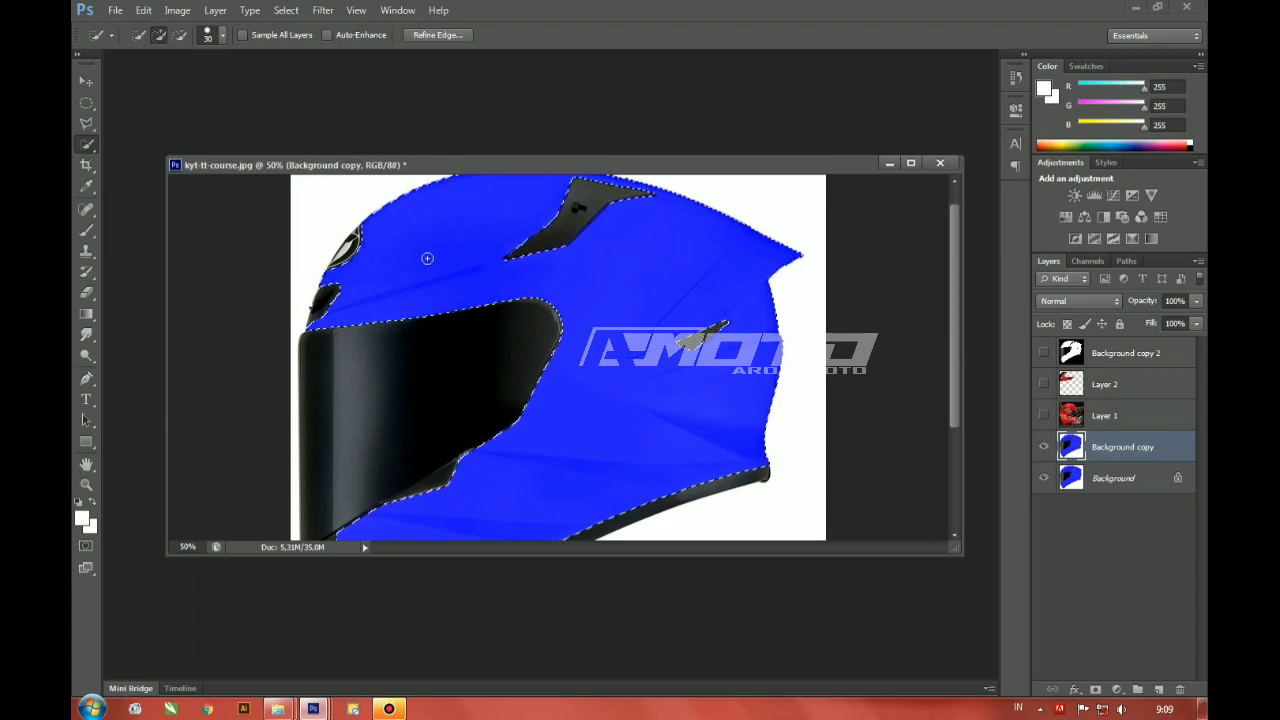
Step: Copy the part of Layer 1 inside the shell selection to a new layer and hide Layer 1
{"action": "key", "text": "ctrl+minus"}
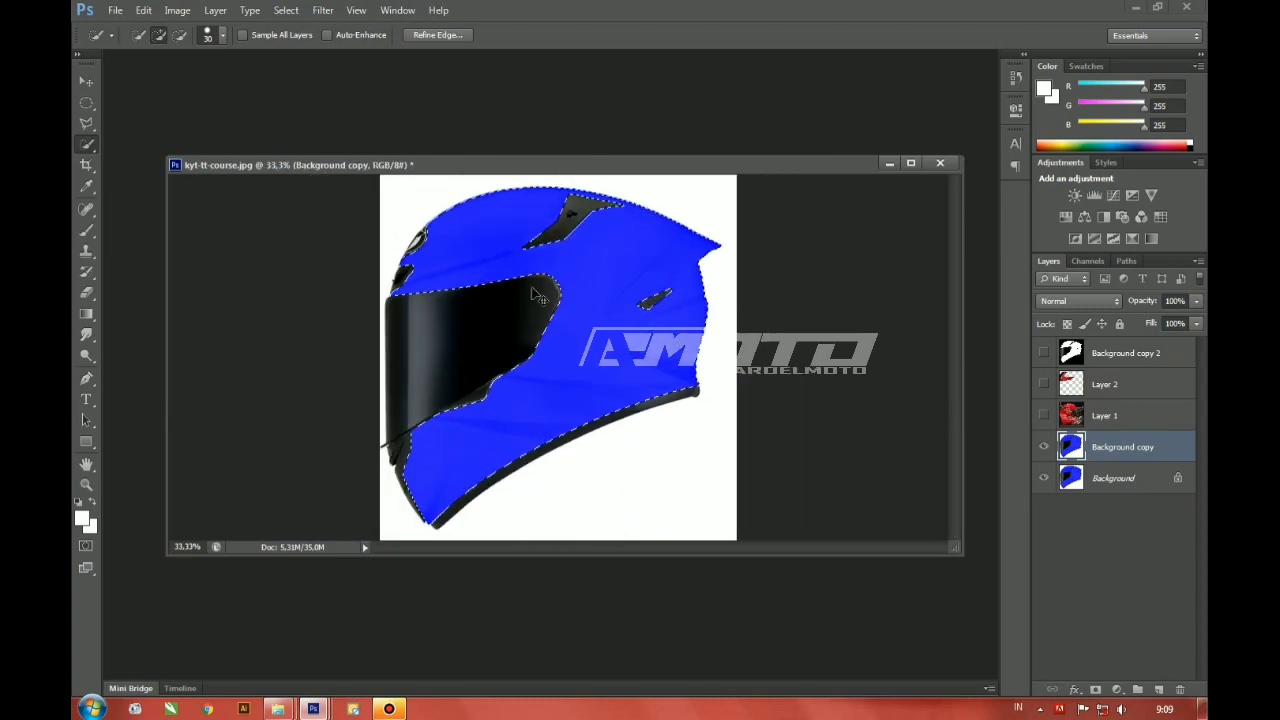
{"action": "left_click", "coordinate": [1110, 416]}
{"action": "left_click", "coordinate": [1043, 415]}
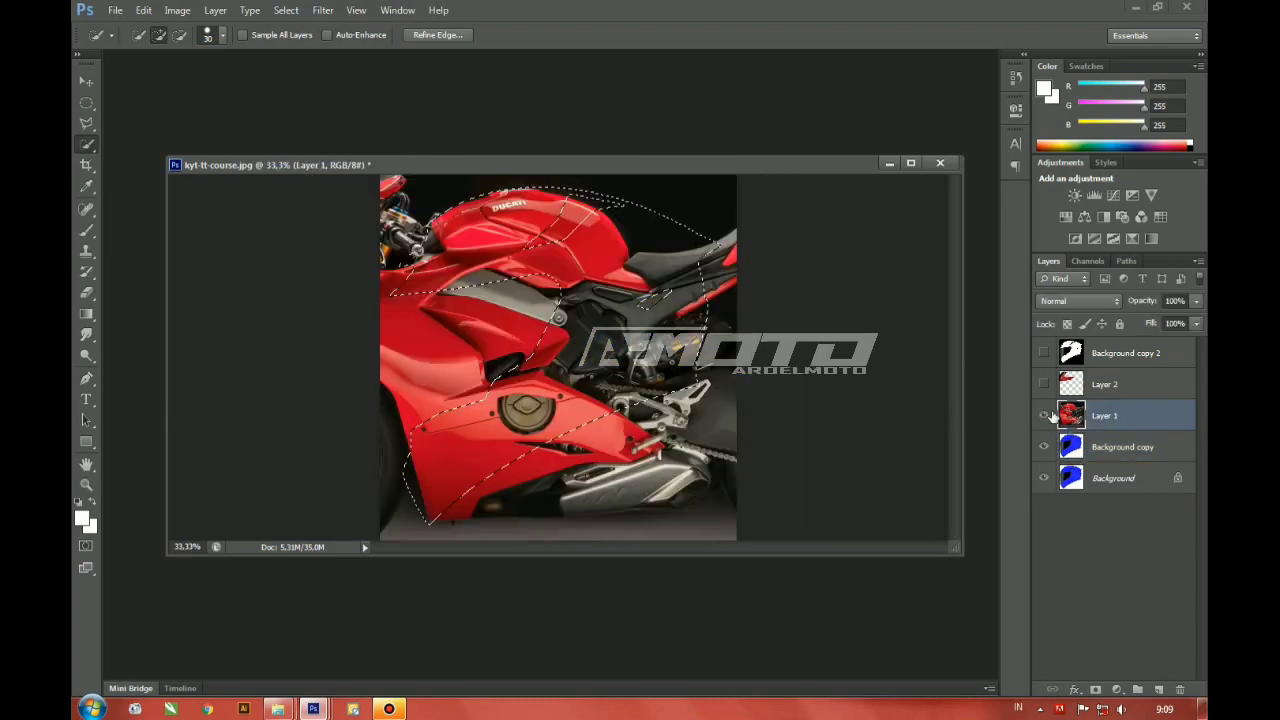
{"action": "key", "text": "ctrl+j"}
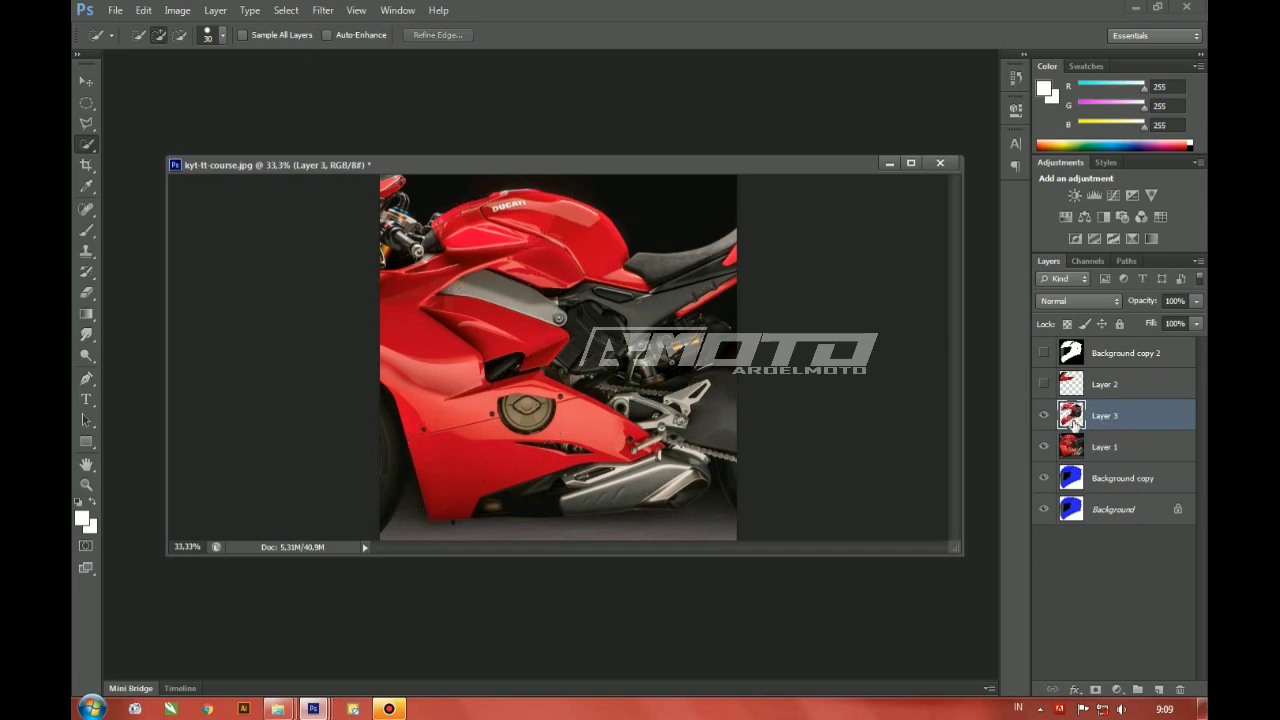
{"action": "left_click", "coordinate": [1044, 447]}
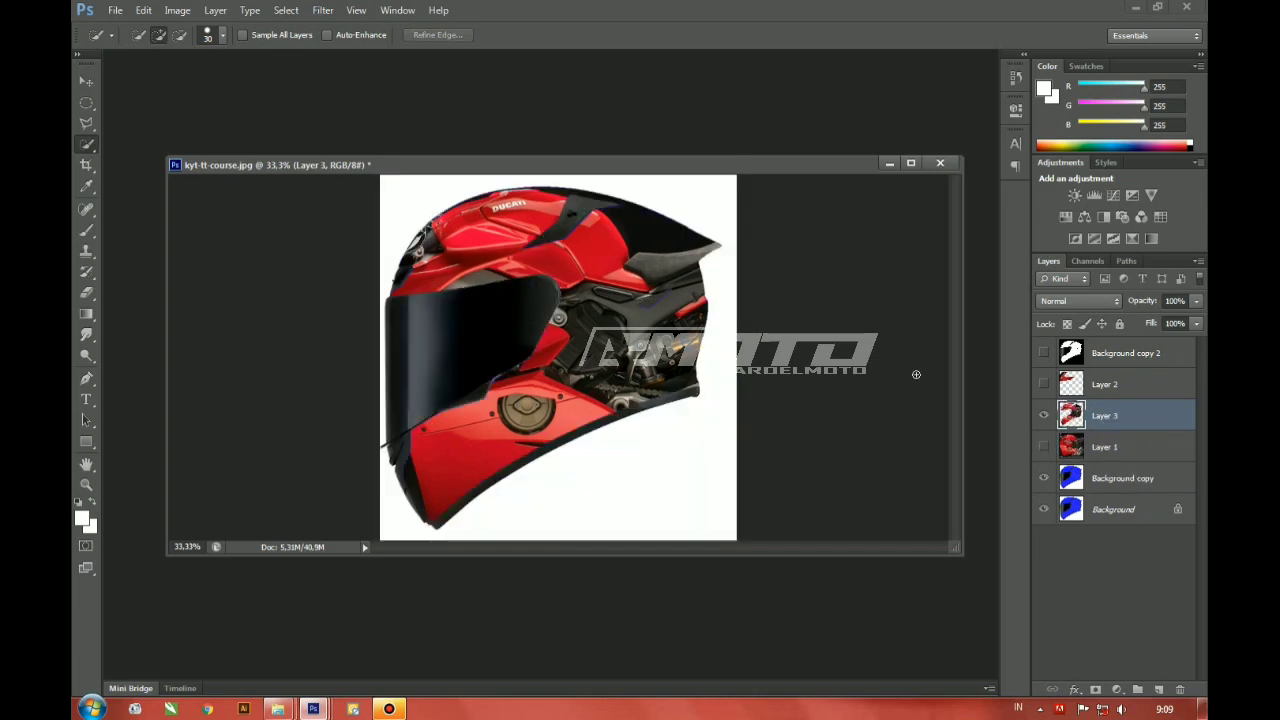
Step: Show Layer 2 and Background copy 2 over the new motorcycle layer
{"action": "left_click", "coordinate": [1043, 384]}
{"action": "left_click", "coordinate": [1043, 353]}
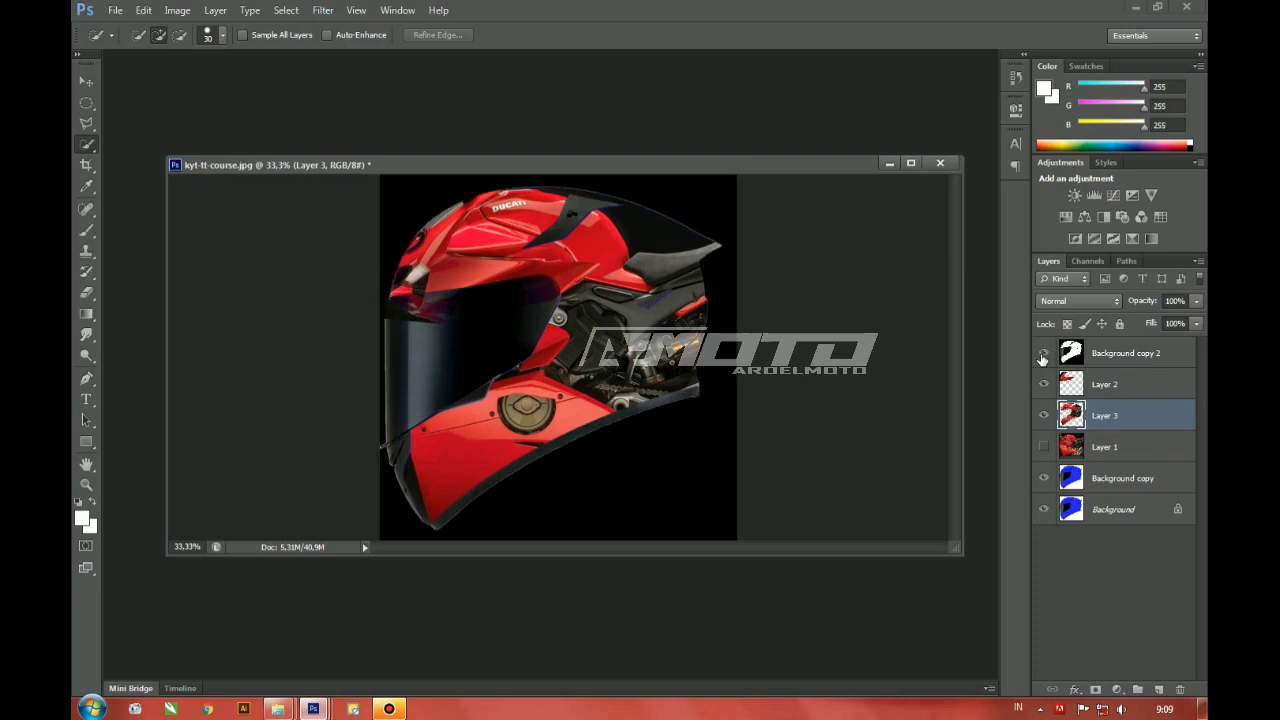
{"action": "left_click", "coordinate": [1042, 356]}
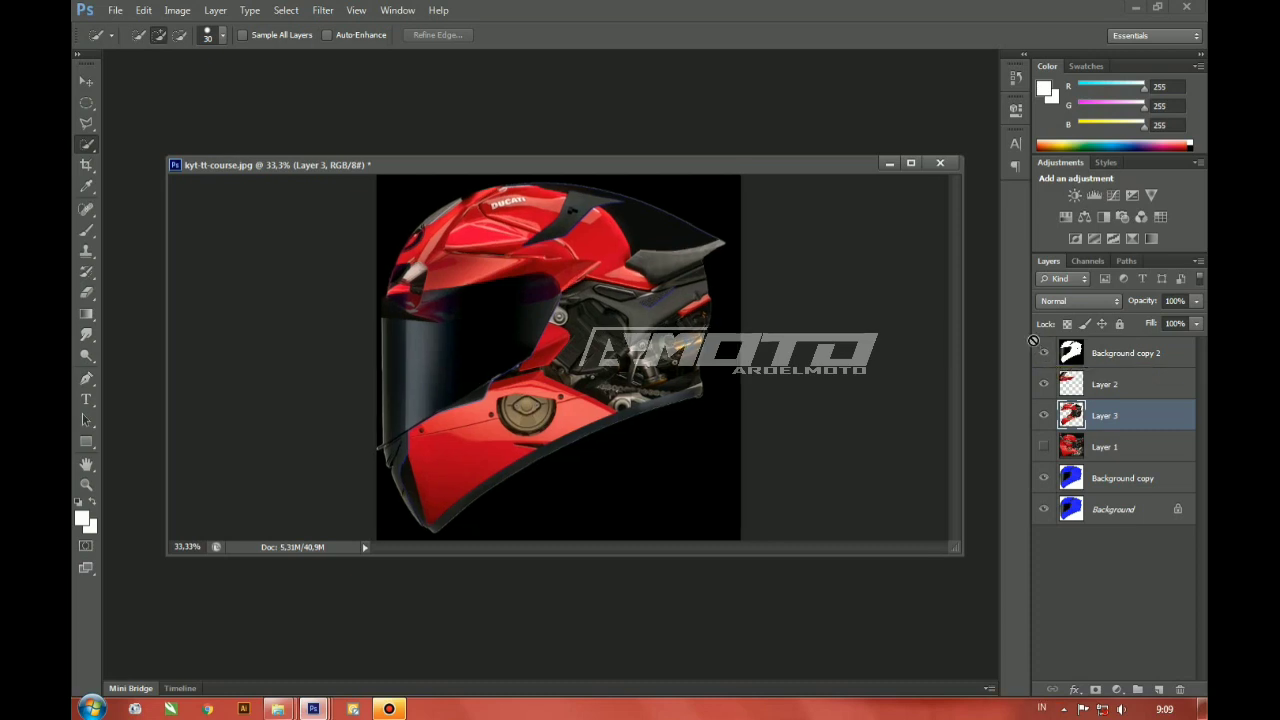
Step: Outline the rear tip of the copied fairing above the visor with the Polygonal Lasso, delete it from Layer 2 and deselect
{"action": "key", "text": "ctrl+plus"}
{"action": "left_click_drag", "start_coordinate": [672, 337], "coordinate": [659, 443]}
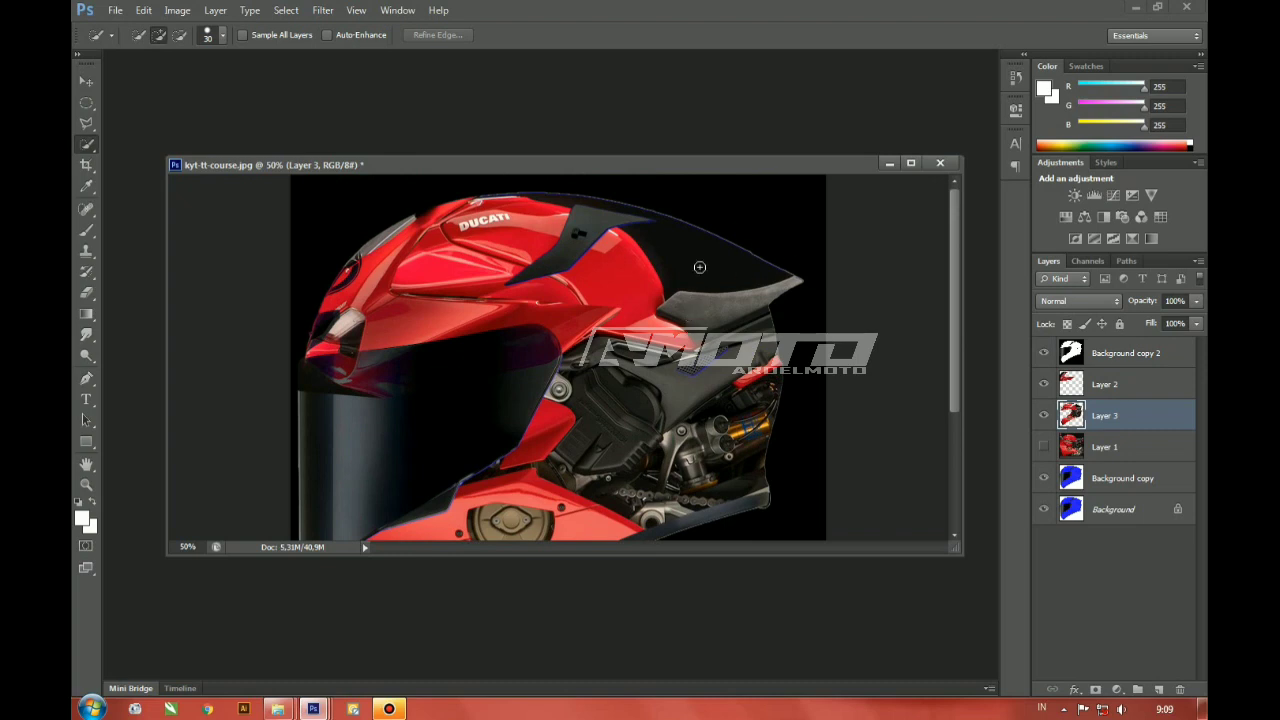
{"action": "left_click", "coordinate": [85, 124]}
{"action": "left_click", "coordinate": [1043, 385]}
{"action": "left_click", "coordinate": [1043, 385]}
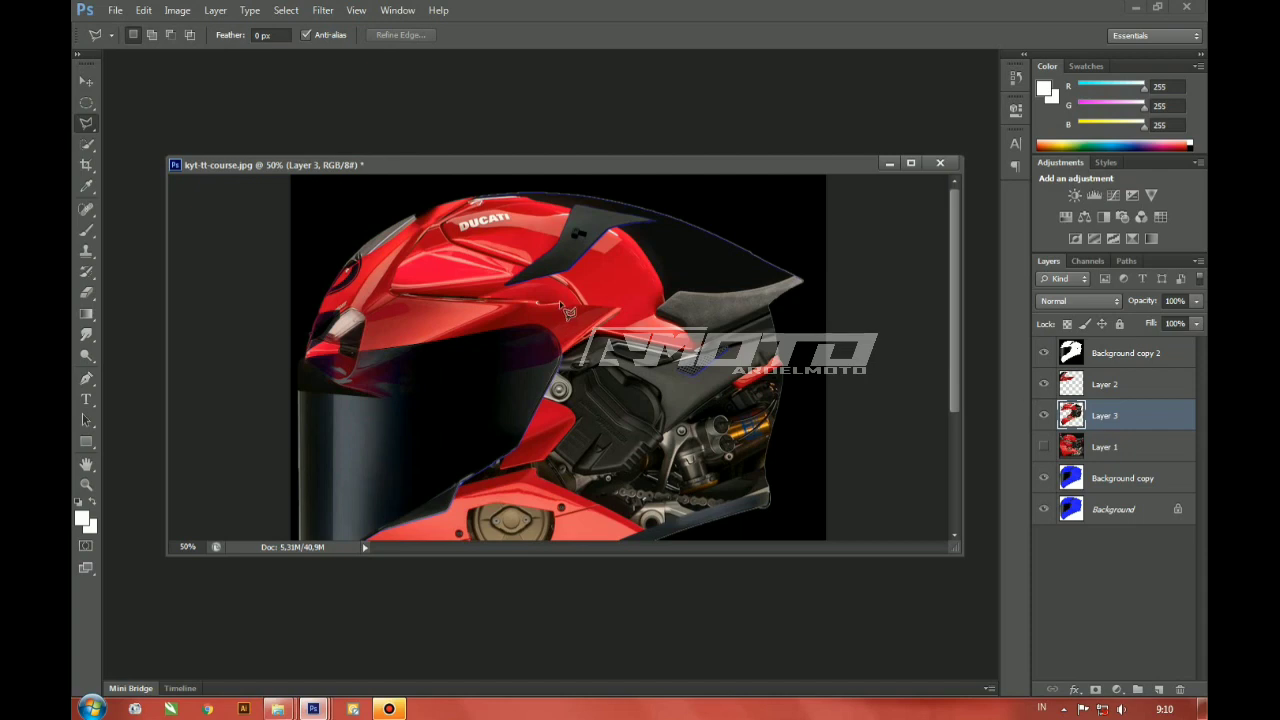
{"action": "left_click", "coordinate": [600, 346]}
{"action": "double_click", "coordinate": [694, 266]}
{"action": "key", "text": "Delete"}
{"action": "key", "text": "ctrl+alt+z"}
{"action": "key", "text": "alt+]"}
{"action": "key", "text": "ctrl+d"}
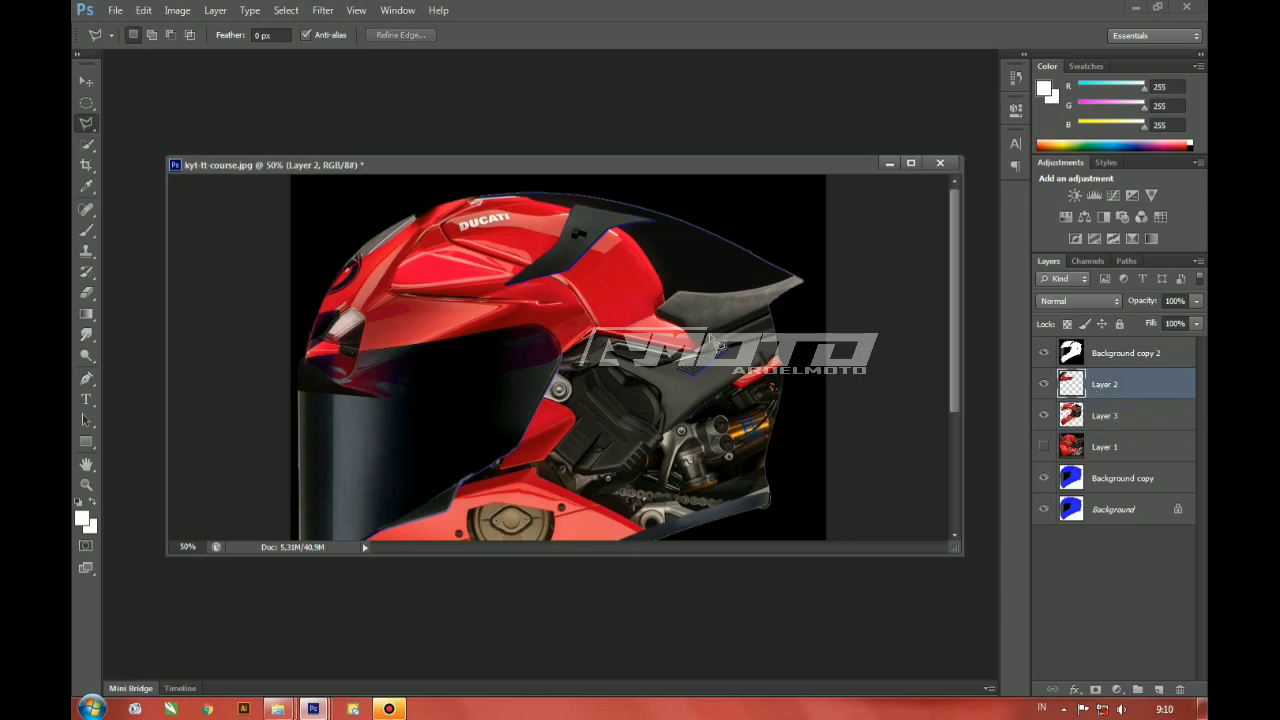
Step: Outline the dark backdrop and seat area behind the tank with the Polygonal Lasso and delete it from Layer 3
{"action": "scroll", "coordinate": [697, 342], "scroll_direction": "down", "scroll_amount": 1}
{"action": "scroll", "coordinate": [697, 338], "scroll_direction": "down", "scroll_amount": 5}
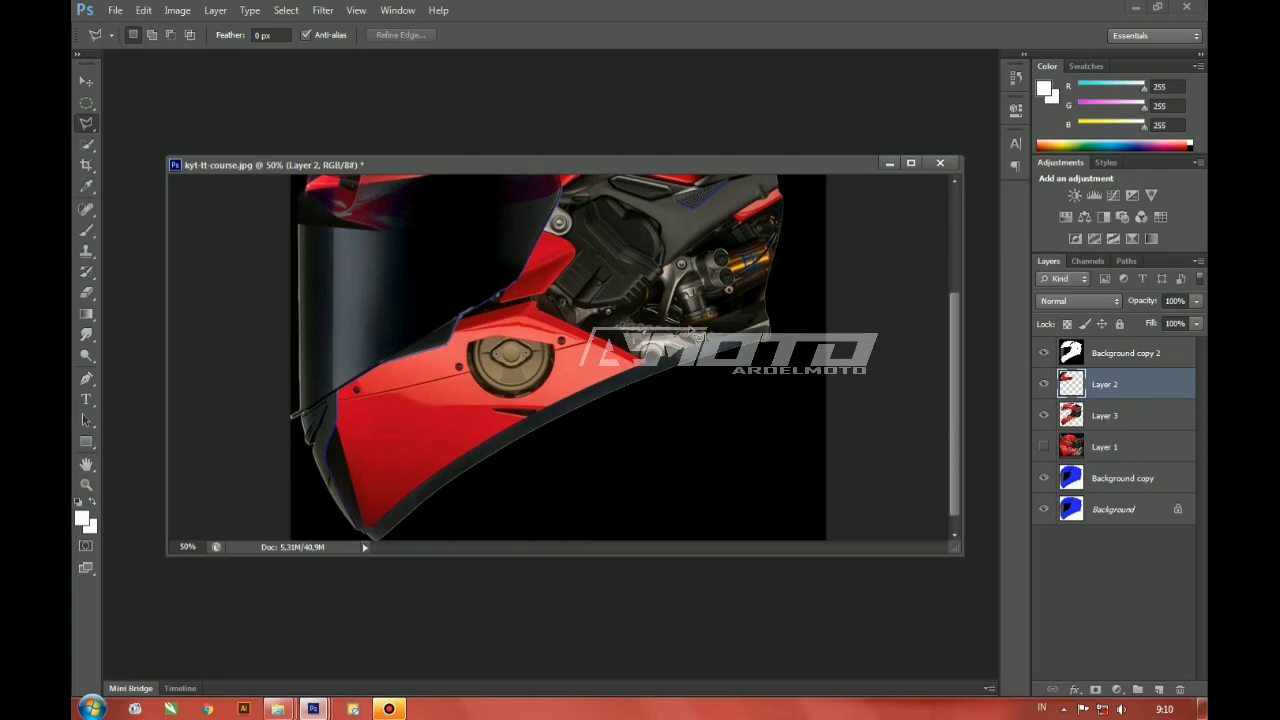
{"action": "scroll", "coordinate": [697, 336], "scroll_direction": "up", "scroll_amount": 5}
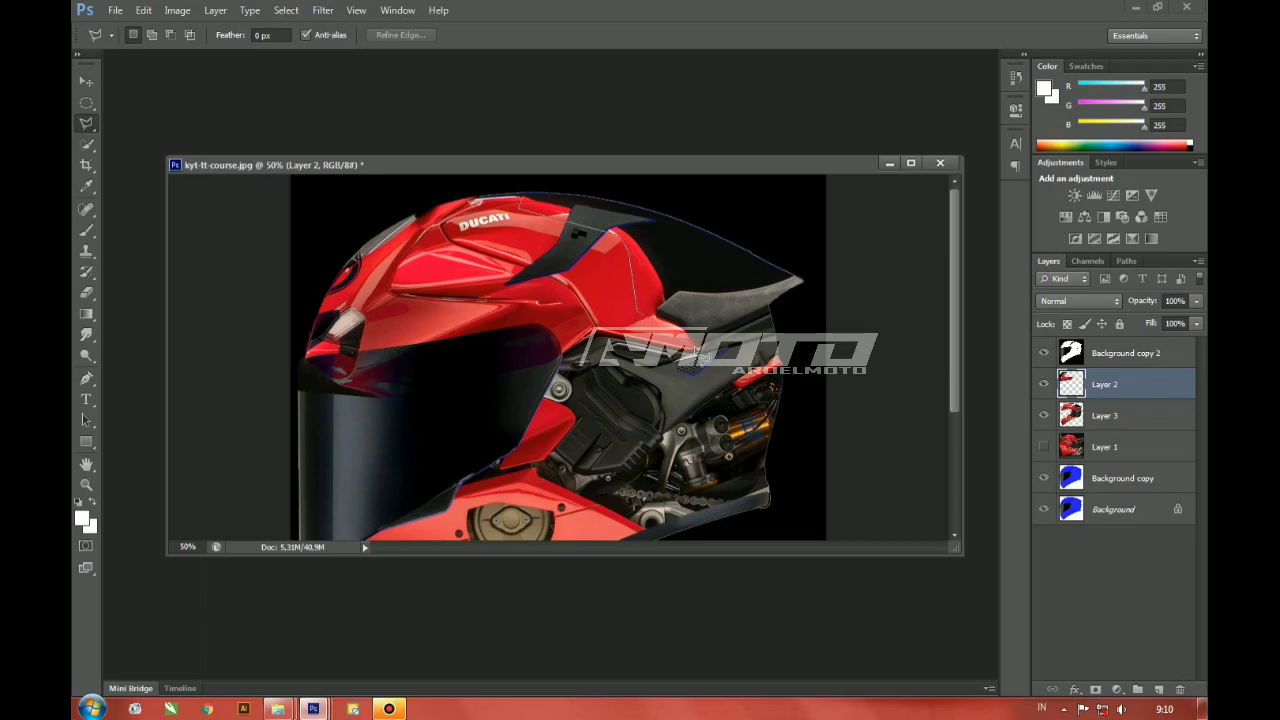
{"action": "left_click", "coordinate": [850, 260]}
{"action": "left_click", "coordinate": [763, 134]}
{"action": "double_click", "coordinate": [500, 172]}
{"action": "left_click", "coordinate": [1100, 415]}
{"action": "key", "text": "Delete"}
{"action": "key", "text": "ctrl+d"}
Step: Recolour the blues of Background copy to red with Hue/Saturation, using hue +123, a raised saturation and lightness -35
{"action": "left_click", "coordinate": [1100, 478]}
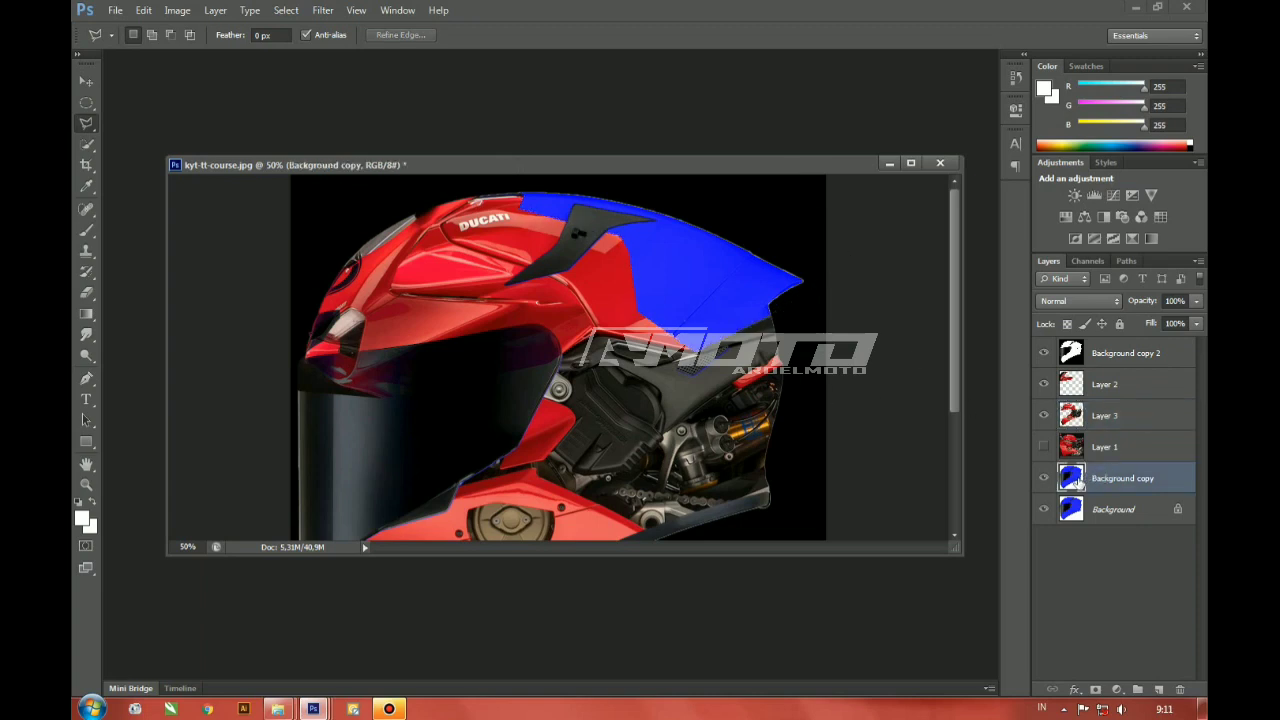
{"action": "key", "text": "ctrl+u"}
{"action": "left_click", "coordinate": [930, 104]}
{"action": "left_click", "coordinate": [915, 175]}
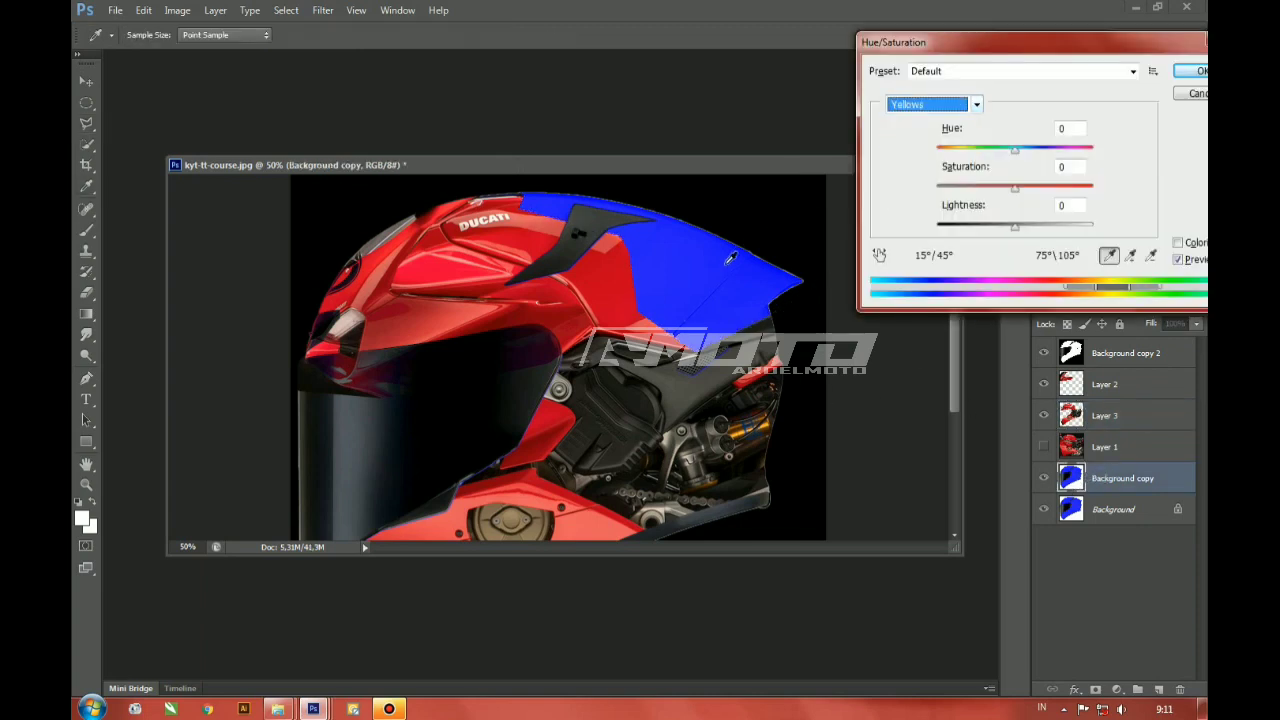
{"action": "left_click_drag", "start_coordinate": [1015, 148], "coordinate": [1075, 151]}
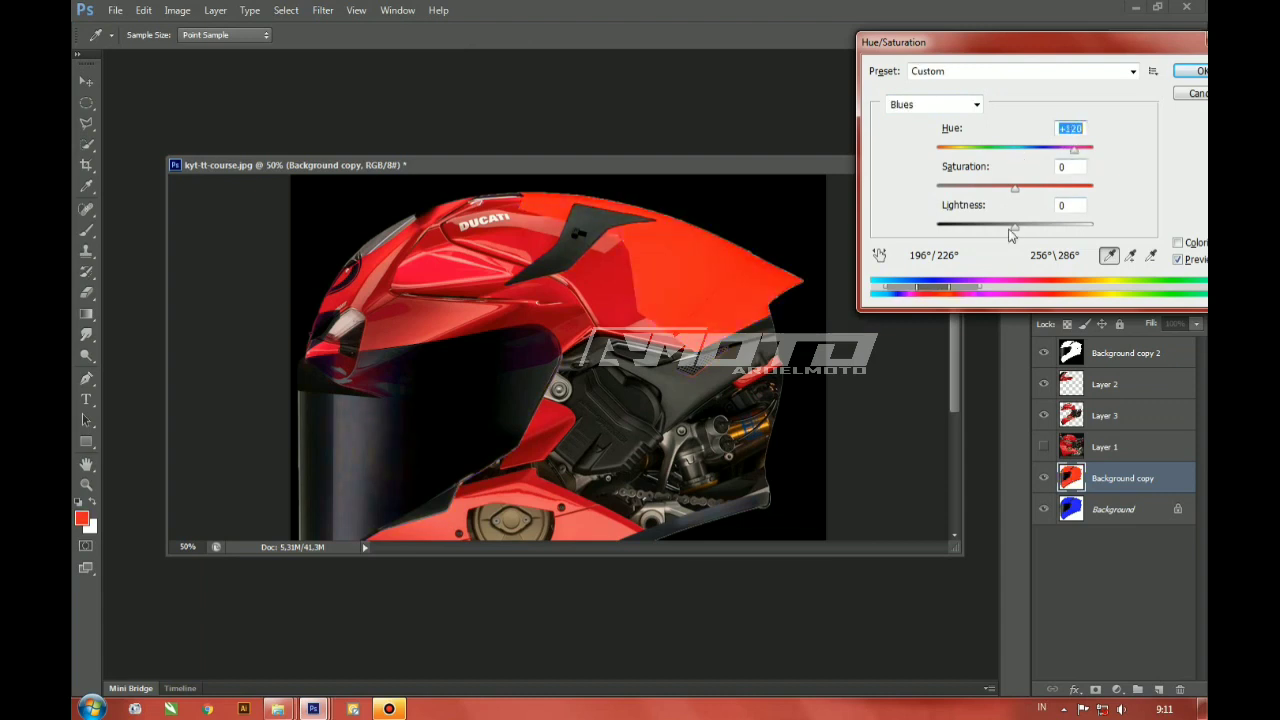
{"action": "left_click_drag", "start_coordinate": [1014, 228], "coordinate": [997, 232]}
{"action": "left_click_drag", "start_coordinate": [1015, 187], "coordinate": [987, 232]}
{"action": "left_click_drag", "start_coordinate": [1074, 149], "coordinate": [1015, 195]}
{"action": "left_click_drag", "start_coordinate": [1066, 151], "coordinate": [1038, 193]}
{"action": "left_click_drag", "start_coordinate": [991, 229], "coordinate": [990, 230]}
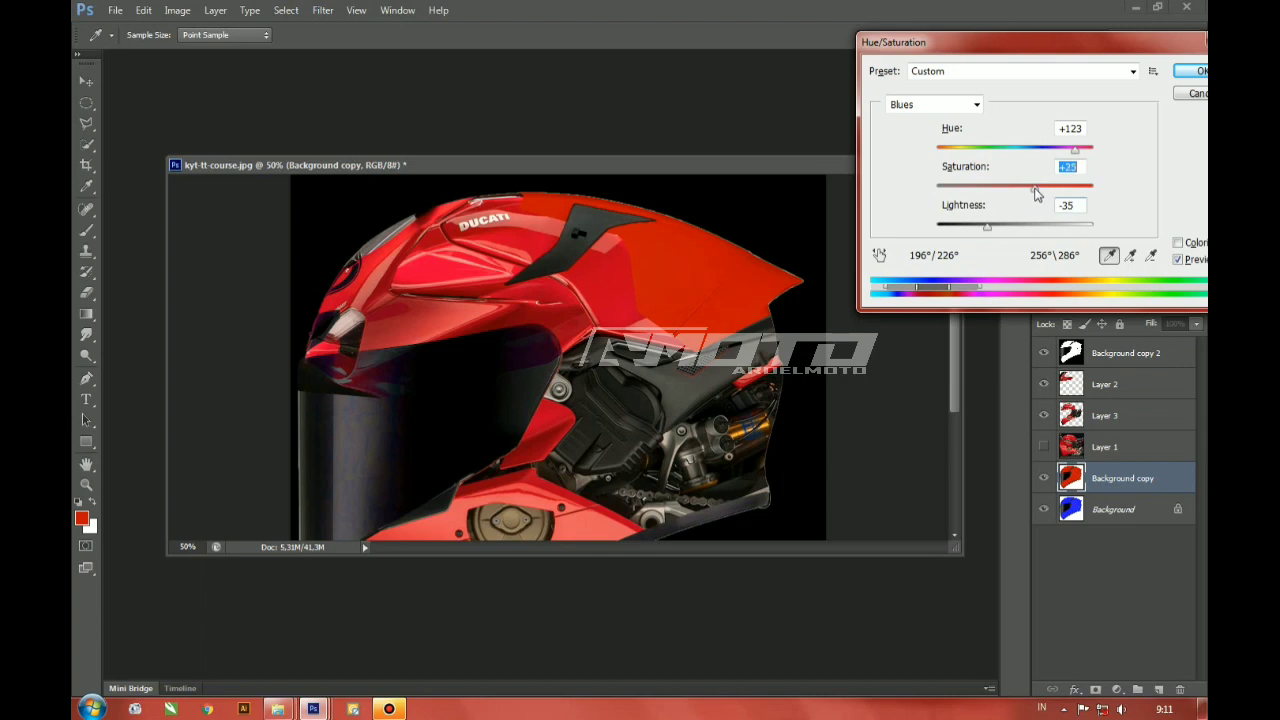
{"action": "left_click", "coordinate": [1187, 71]}
Step: Smudge the rear edge of the motorcycle's tank on Layer 3 into the red helmet shell behind it
{"action": "left_click", "coordinate": [1113, 418]}
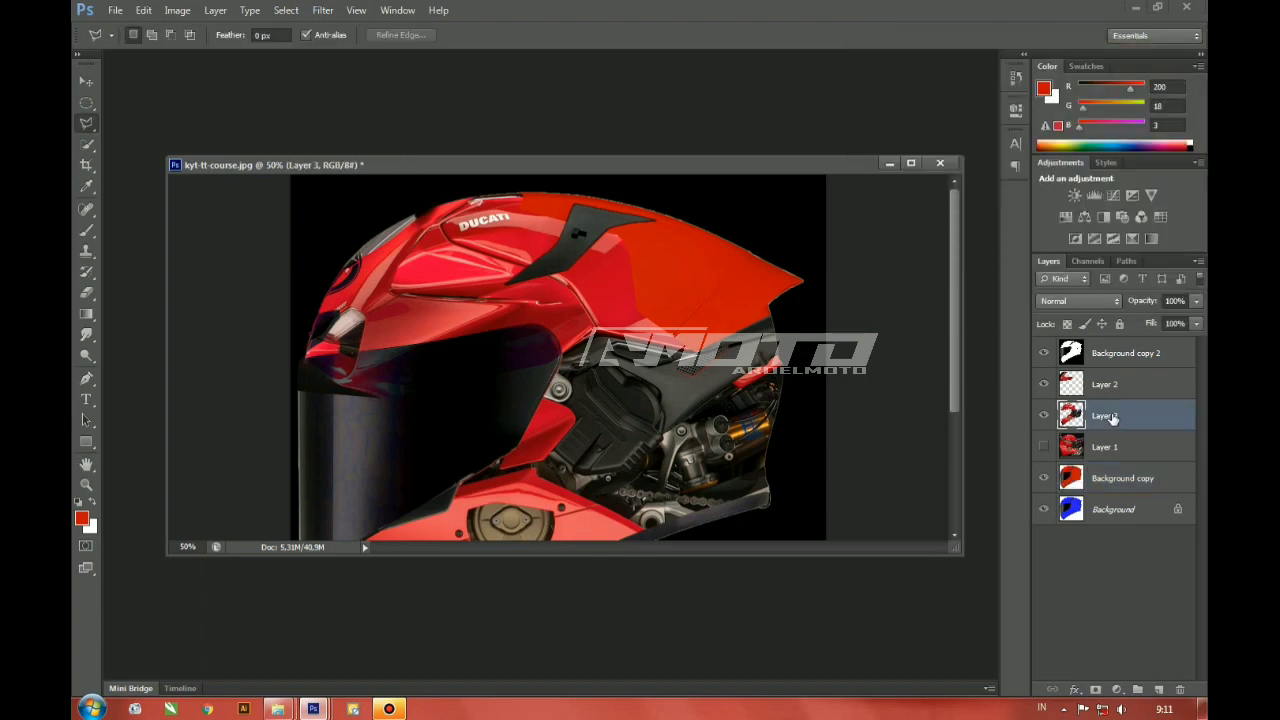
{"action": "left_click", "coordinate": [86, 334]}
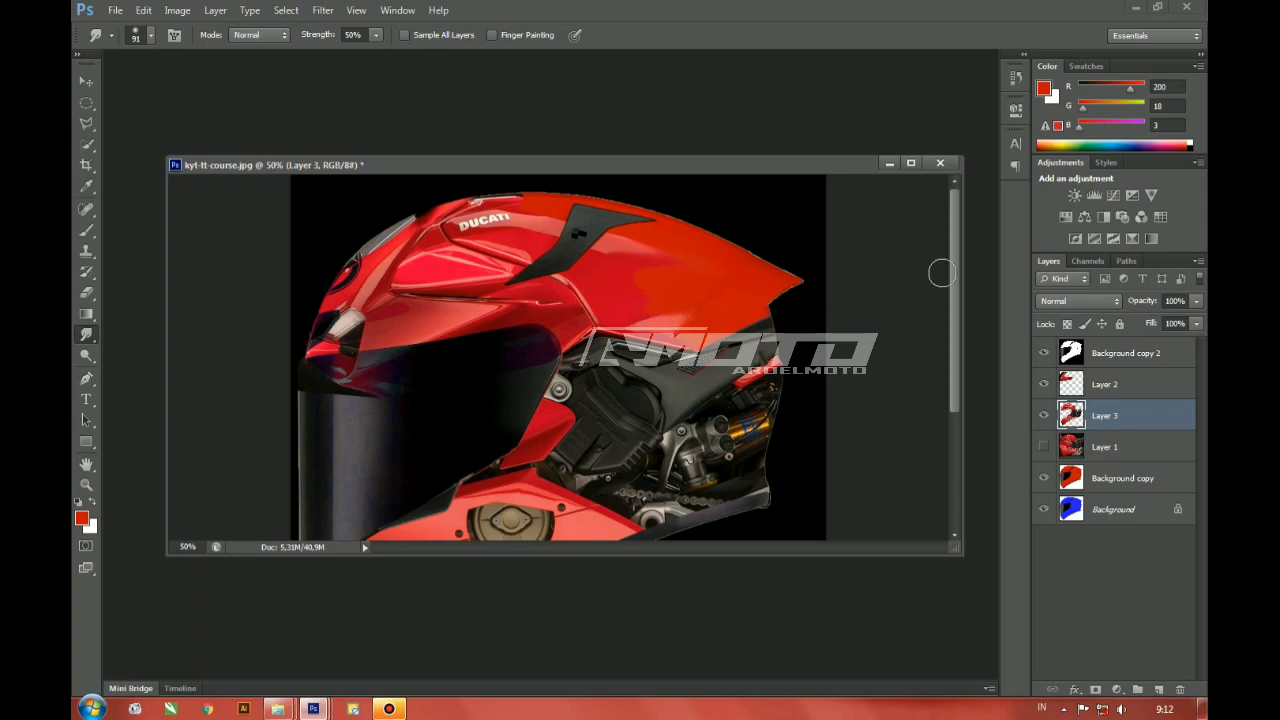
{"action": "scroll", "coordinate": [943, 272], "scroll_direction": "down", "scroll_amount": 1}
Step: With Layer 3 temporarily hidden, outline the rear spoiler area of the shell on Background copy with the Polygonal Lasso
{"action": "left_click", "coordinate": [1045, 416]}
{"action": "left_click", "coordinate": [1045, 416]}
{"action": "left_click", "coordinate": [1045, 416]}
{"action": "left_click", "coordinate": [1045, 416]}
{"action": "left_click", "coordinate": [1045, 416]}
{"action": "key", "text": "l"}
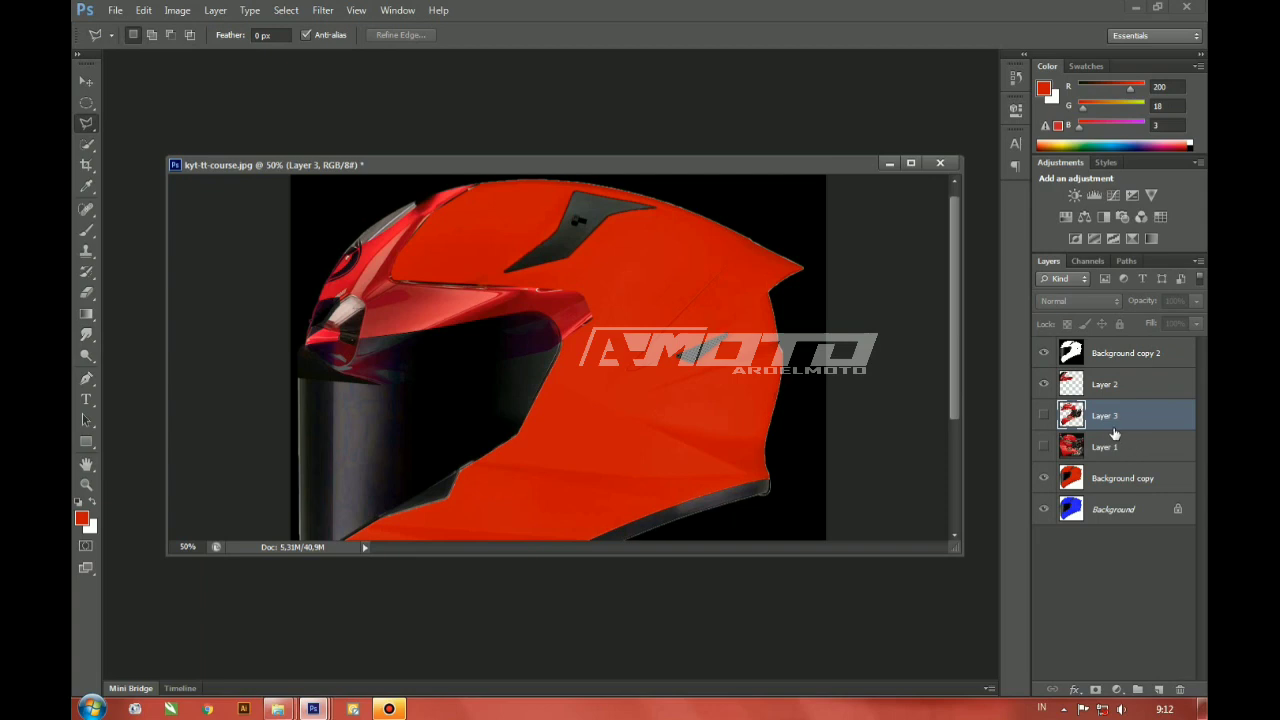
{"action": "left_click", "coordinate": [1097, 481]}
{"action": "left_click", "coordinate": [803, 269]}
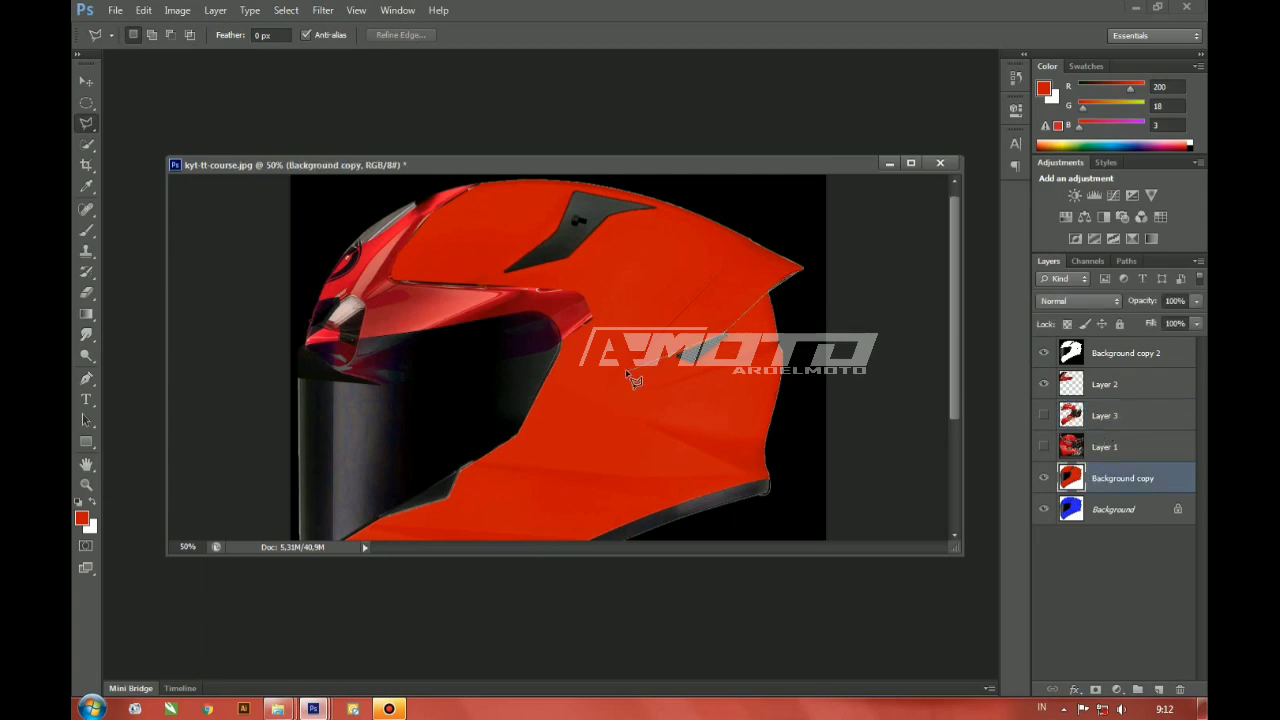
{"action": "left_click", "coordinate": [601, 325]}
{"action": "double_click", "coordinate": [668, 187]}
{"action": "left_click", "coordinate": [1045, 416]}
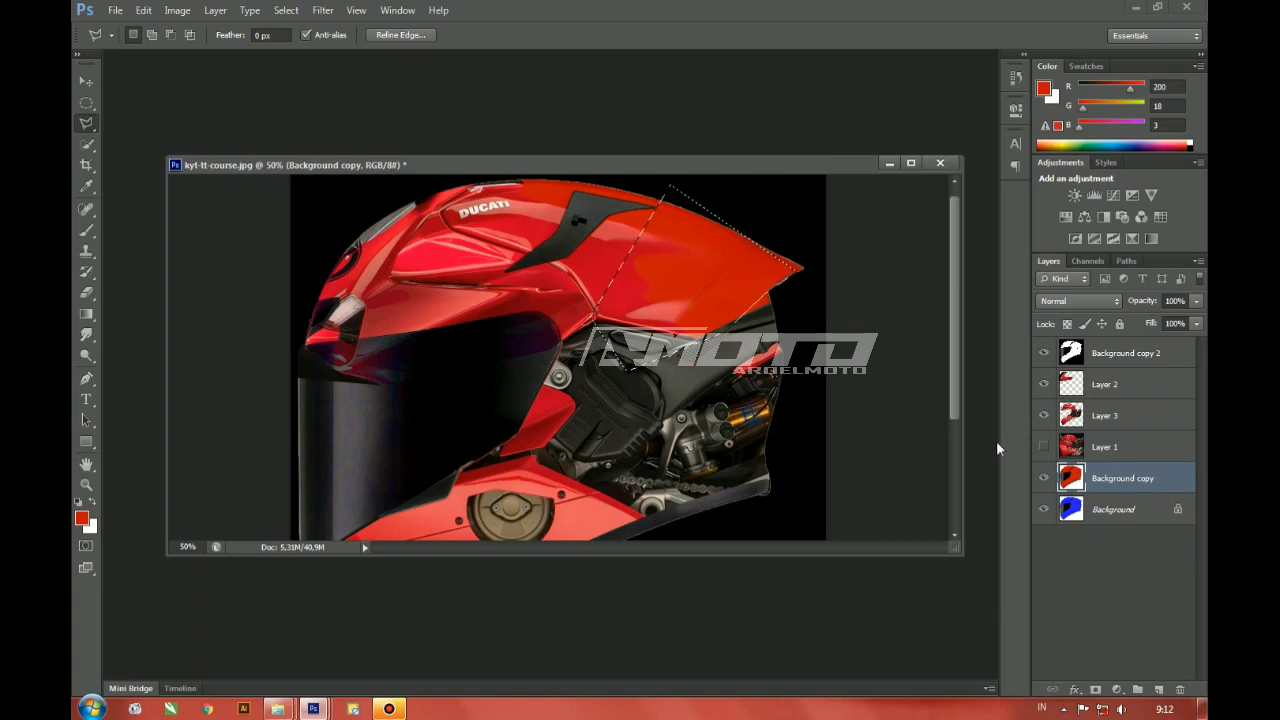
{"action": "key", "text": "ctrl+d"}
{"action": "key", "text": "ctrl+plus"}
{"action": "key", "text": "ctrl+plus"}
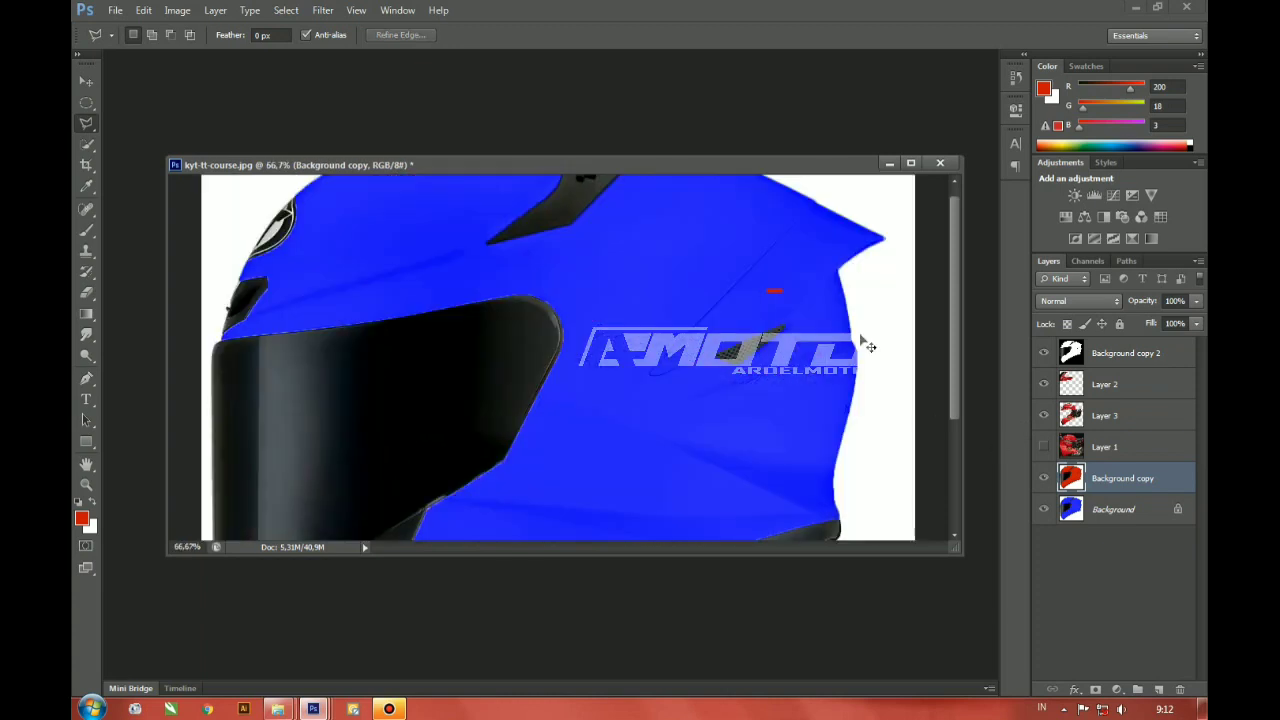
{"action": "left_click_drag", "start_coordinate": [862, 342], "coordinate": [692, 421]}
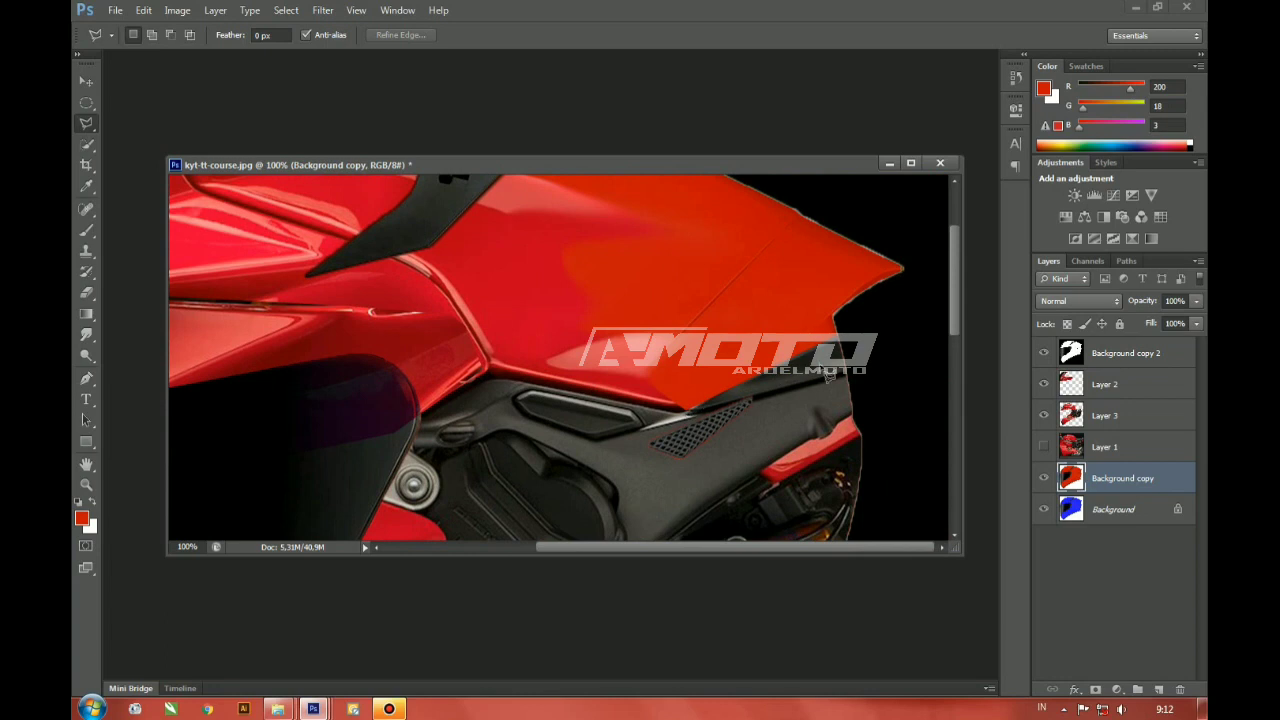
{"action": "left_click", "coordinate": [848, 308]}
{"action": "left_click", "coordinate": [603, 276]}
{"action": "key", "text": "ctrl+z"}
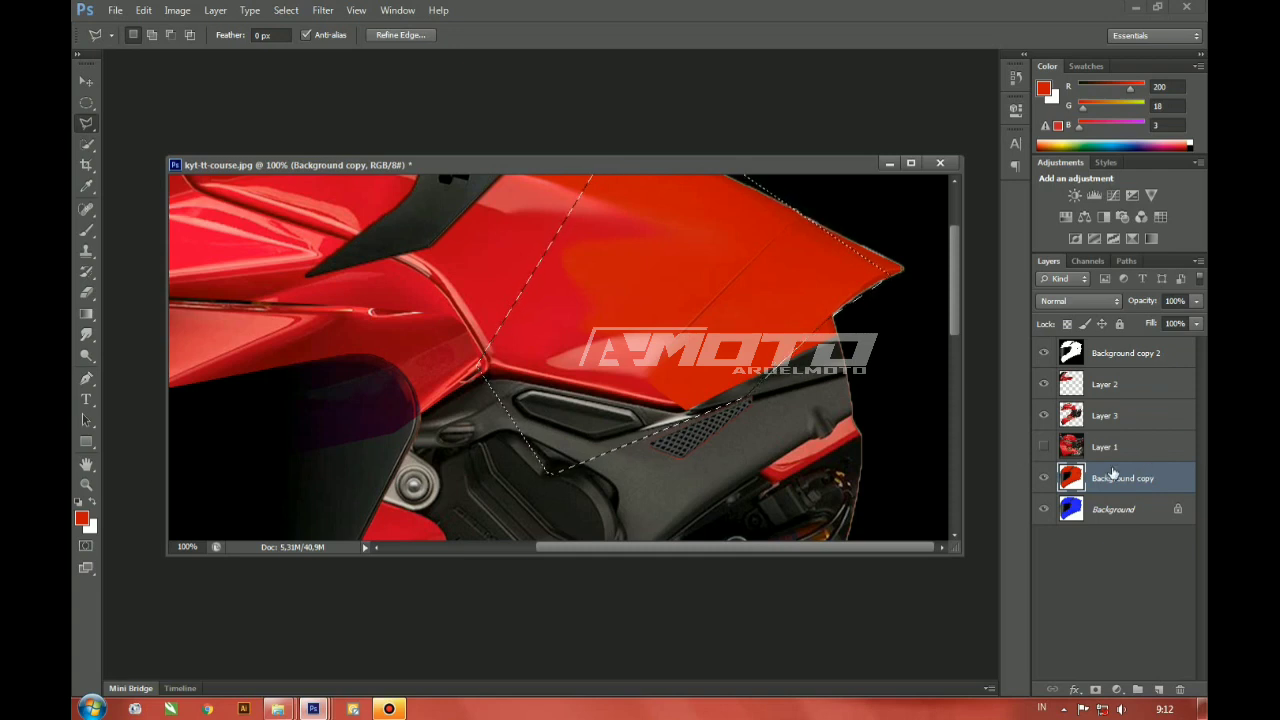
Step: Smudge the tank's lower rear edge on Layer 3 within the selection to follow the spoiler's line, and deselect
{"action": "left_click", "coordinate": [1090, 417]}
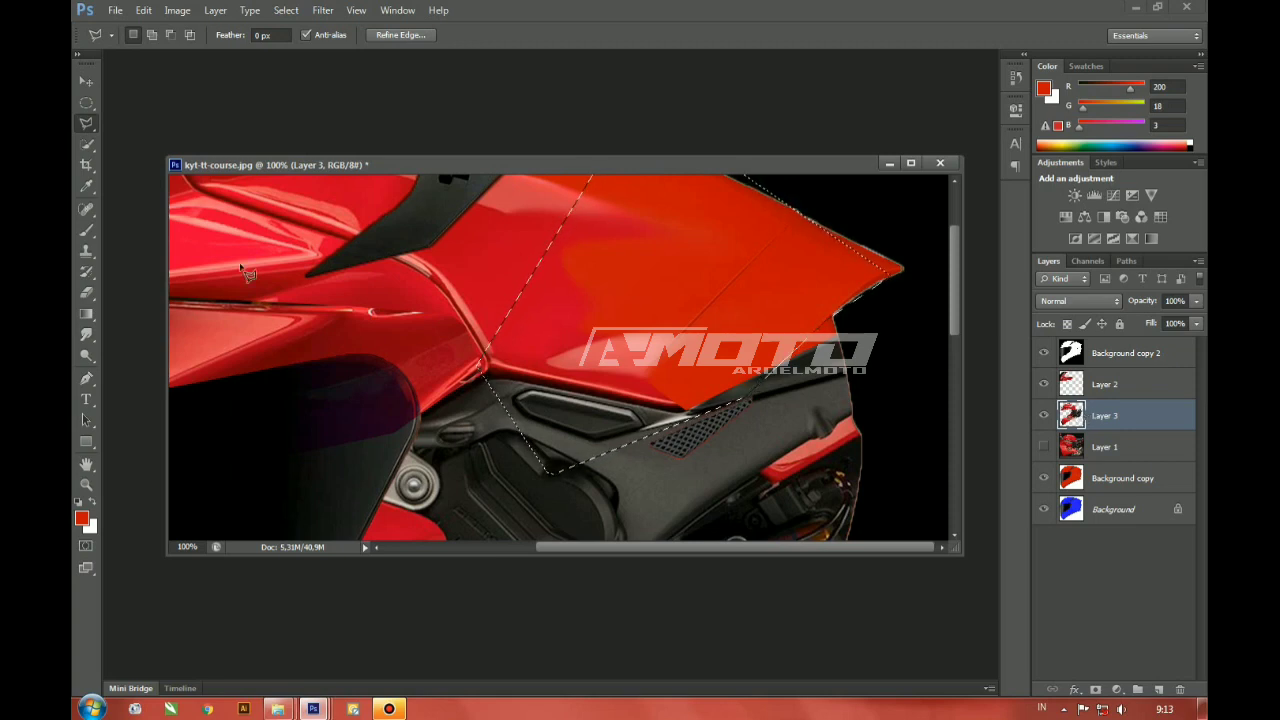
{"action": "left_click", "coordinate": [86, 334]}
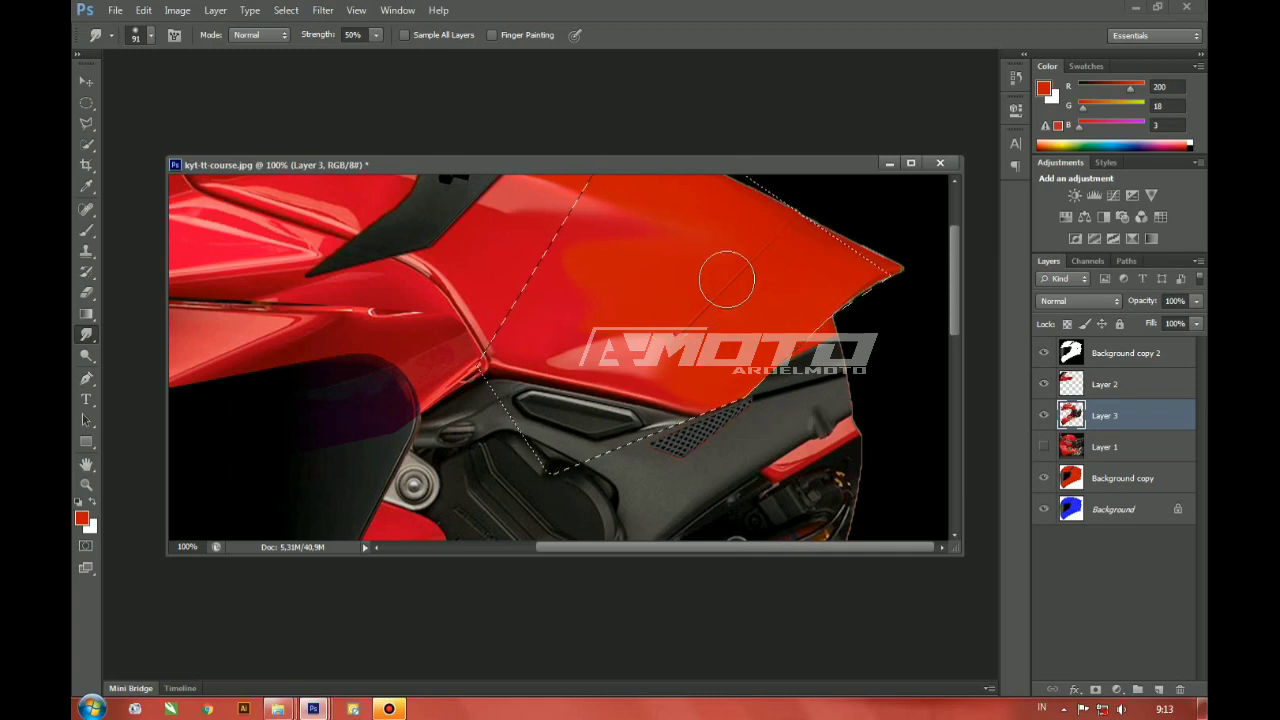
{"action": "scroll", "coordinate": [726, 274], "scroll_direction": "up", "scroll_amount": 3}
{"action": "left_click", "coordinate": [87, 124]}
{"action": "key", "text": "ctrl+d"}
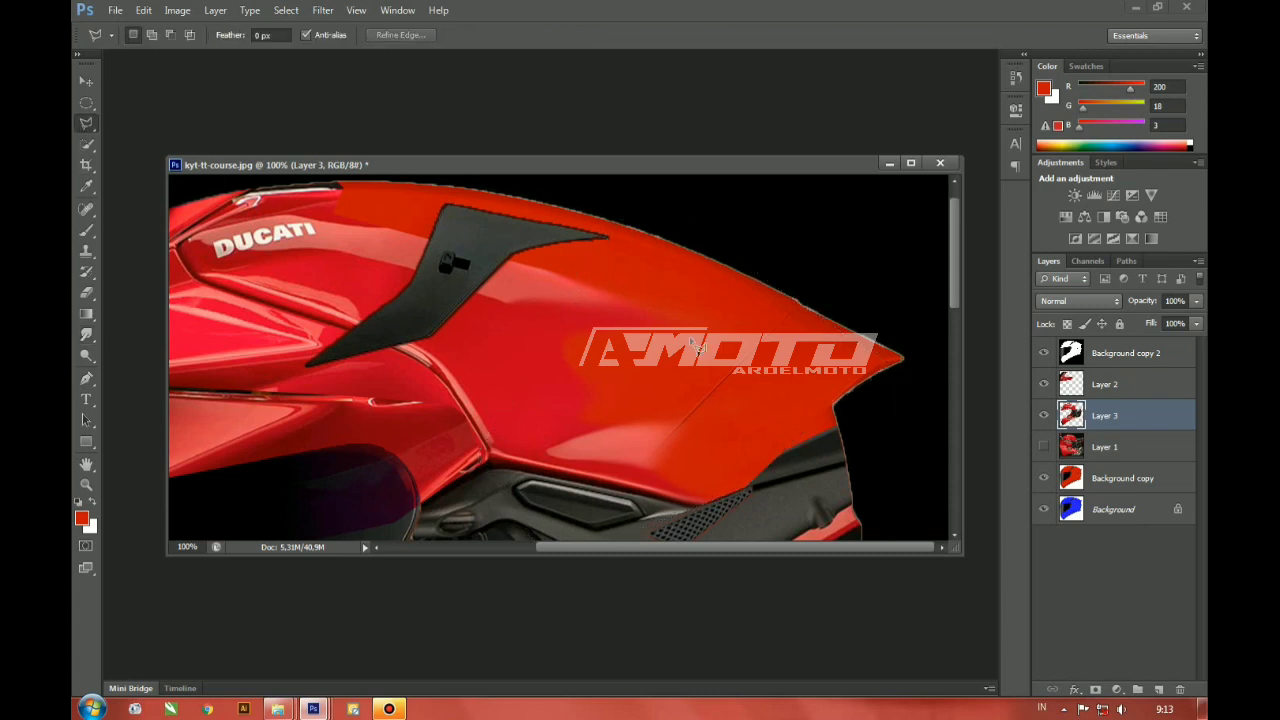
{"action": "key", "text": "ctrl+minus"}
{"action": "key", "text": "ctrl+minus"}
{"action": "key", "text": "ctrl+minus"}
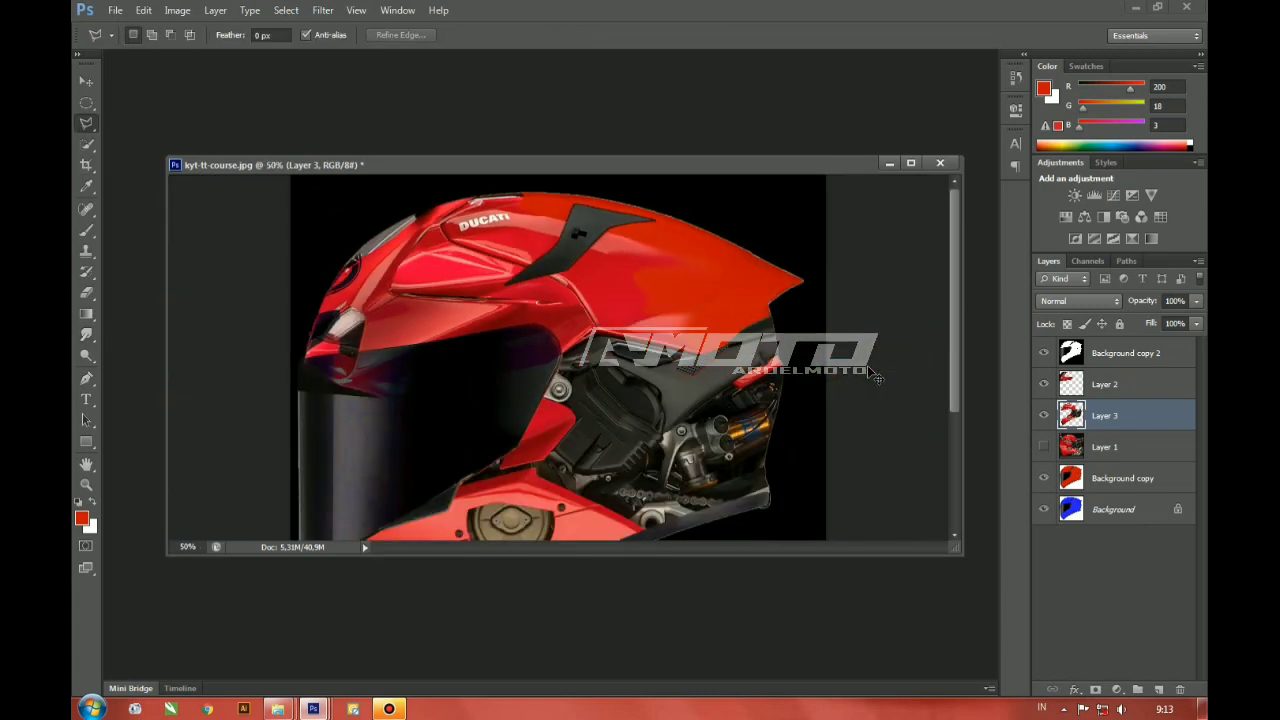
{"action": "left_click", "coordinate": [1100, 475]}
{"action": "key", "text": "ctrl+l"}
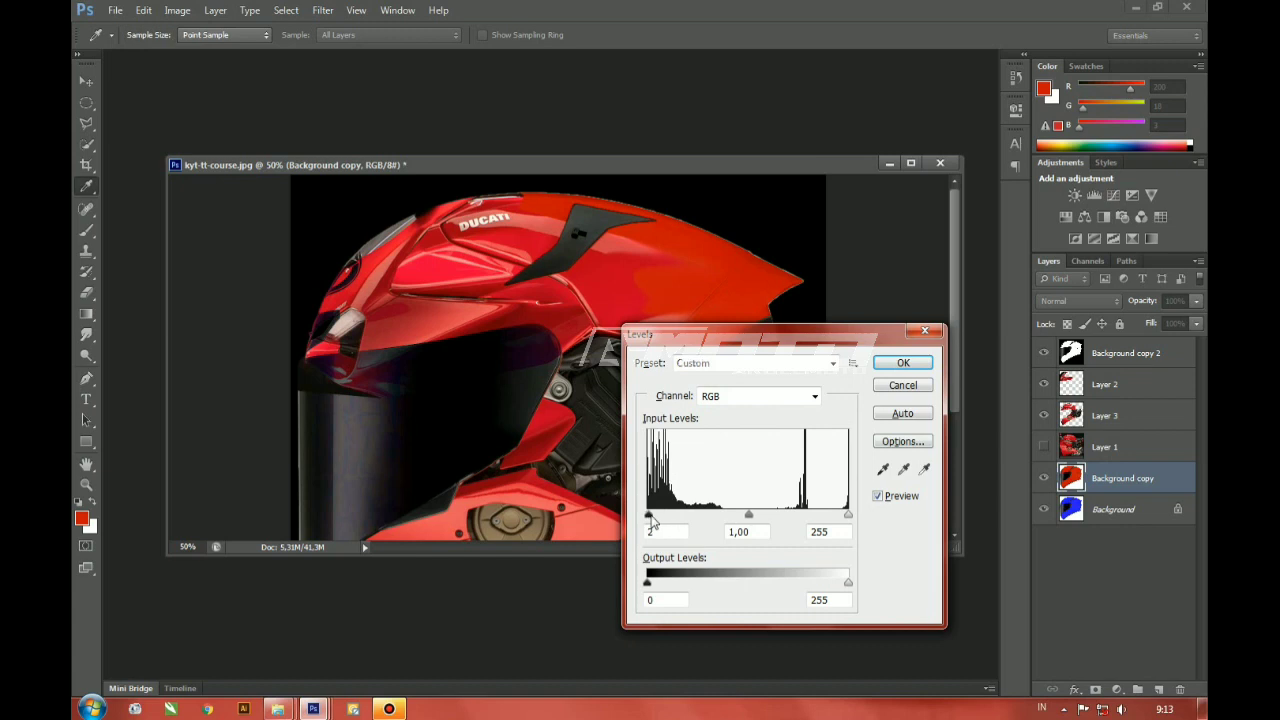
{"action": "left_click", "coordinate": [908, 383]}
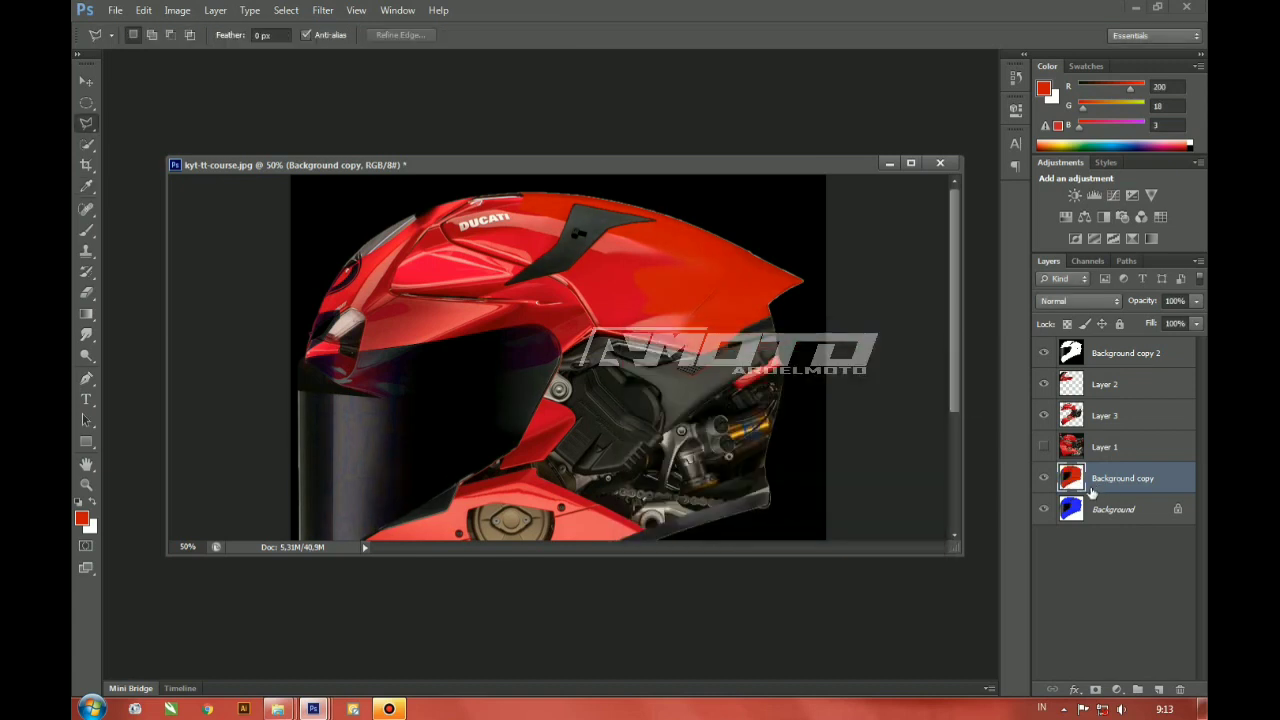
Step: Show Layer 1 above Layer 2 and move it so the motorcycle's front wheel and lower fairing fill the helmet's chin
{"action": "key", "text": "ctrl+plus"}
{"action": "left_click_drag", "start_coordinate": [731, 300], "coordinate": [731, 404]}
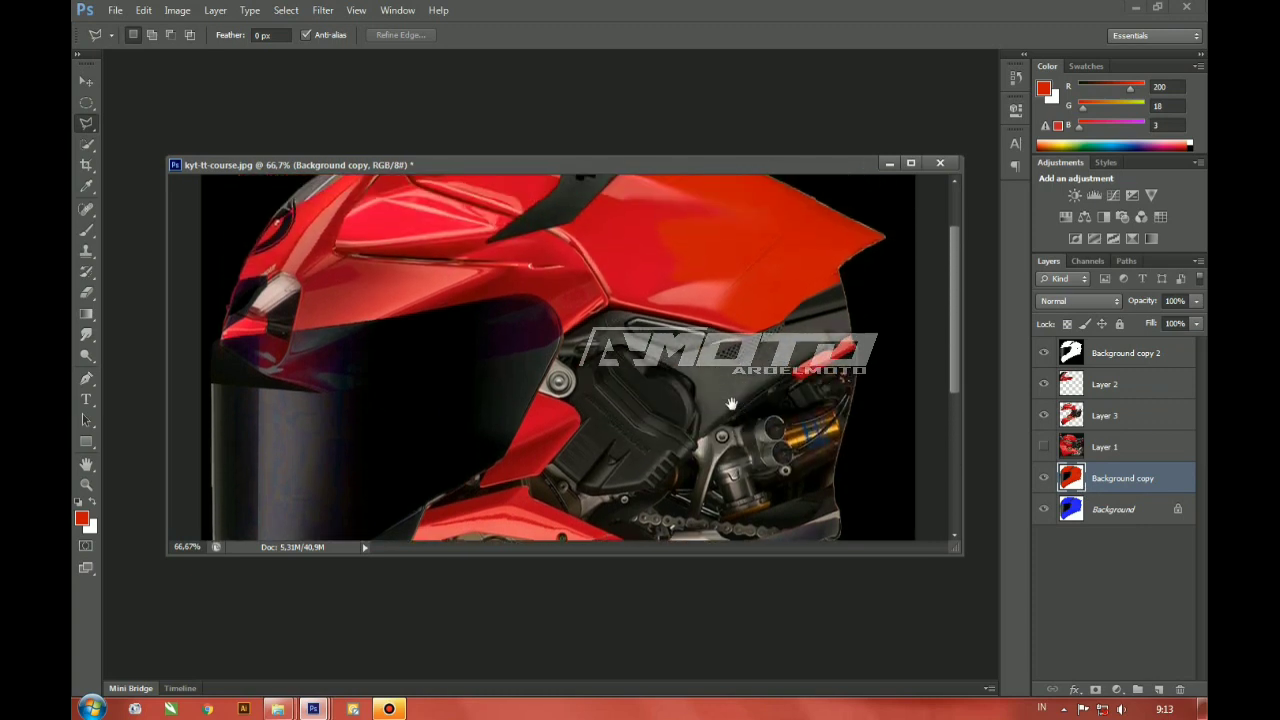
{"action": "scroll", "coordinate": [886, 292], "scroll_direction": "down", "scroll_amount": 5}
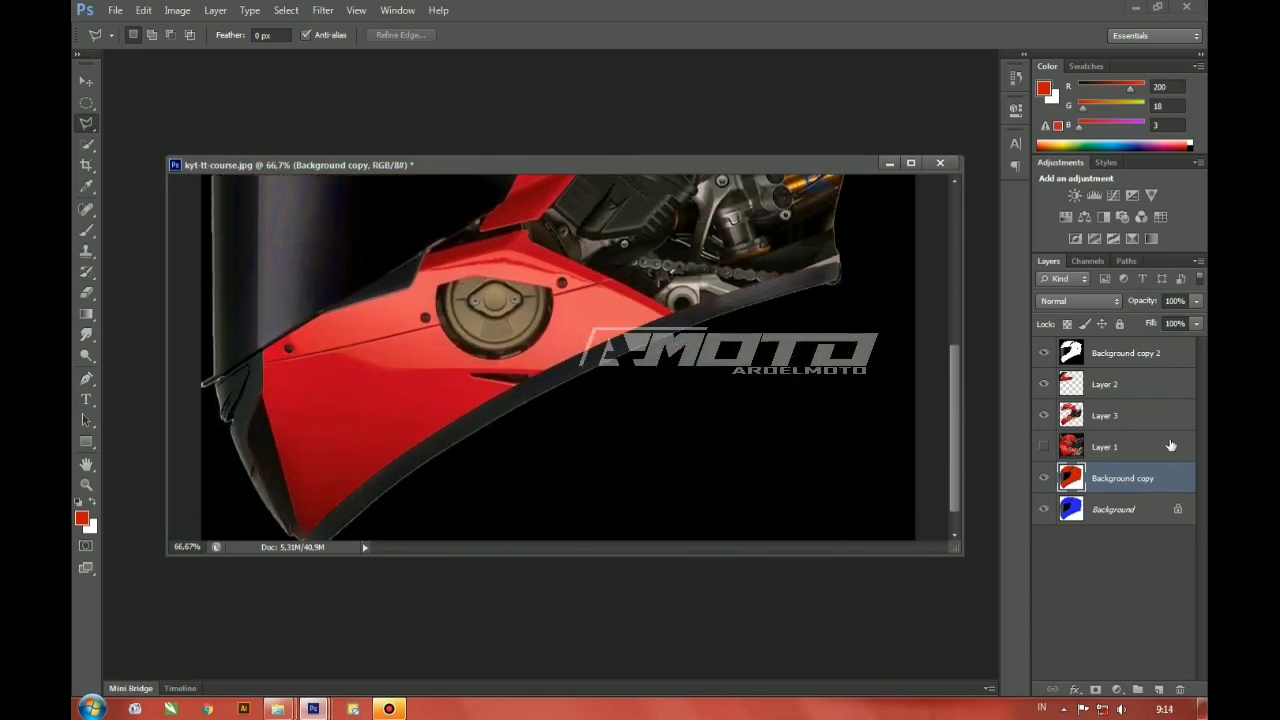
{"action": "left_click", "coordinate": [1044, 449]}
{"action": "left_click_drag", "start_coordinate": [1092, 449], "coordinate": [1107, 381]}
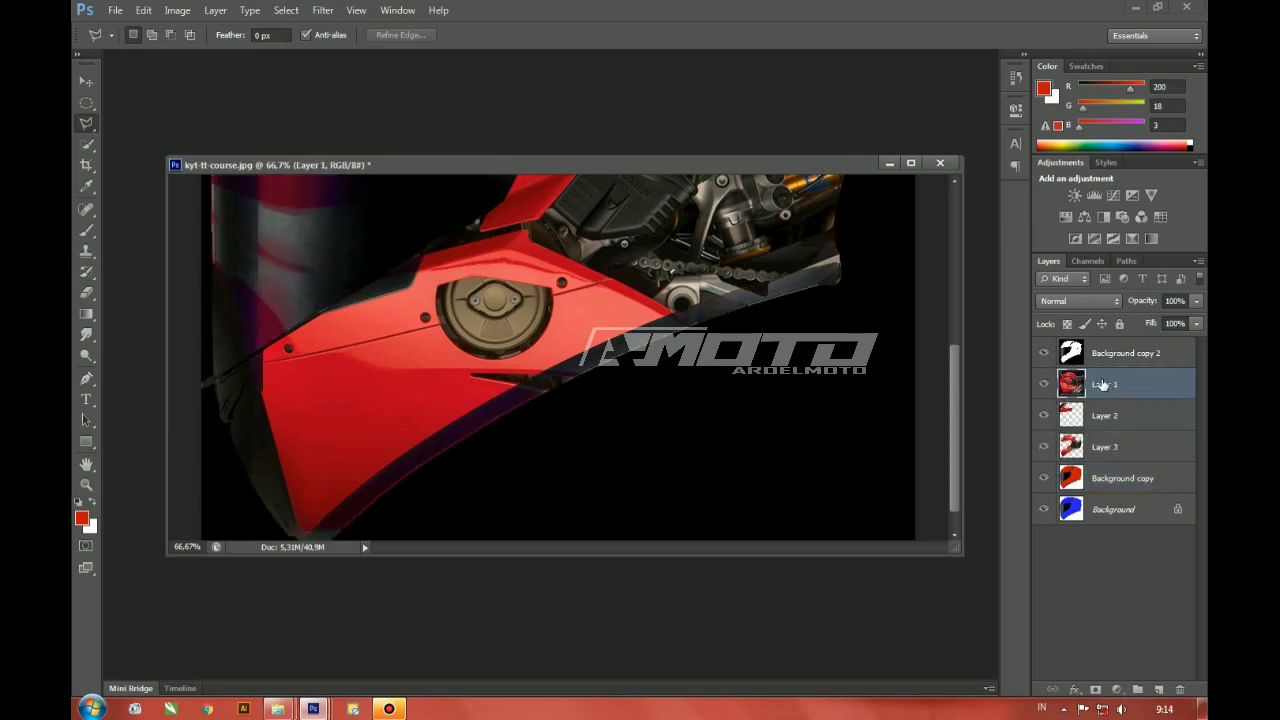
{"action": "left_click", "coordinate": [80, 82]}
{"action": "left_click_drag", "start_coordinate": [446, 405], "coordinate": [612, 500]}
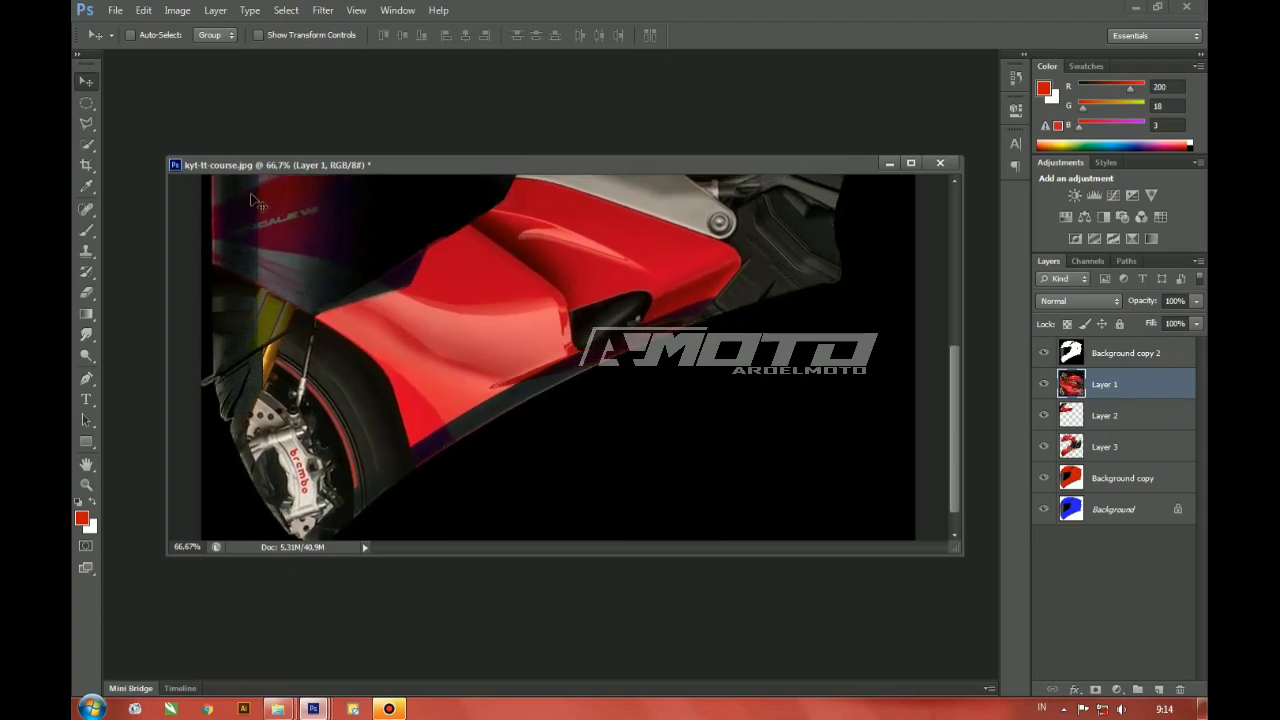
{"action": "left_click", "coordinate": [87, 125]}
{"action": "scroll", "coordinate": [540, 195], "scroll_direction": "up", "scroll_amount": 1}
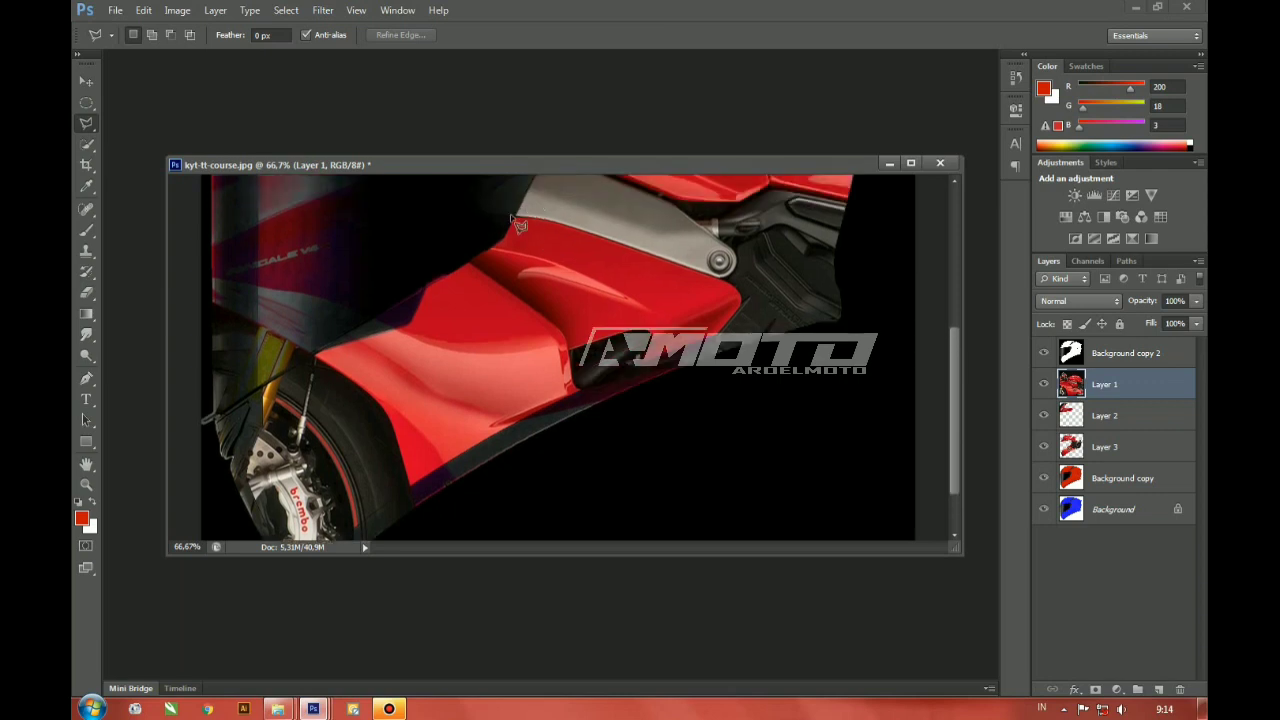
{"action": "double_click", "coordinate": [600, 229]}
{"action": "left_click", "coordinate": [608, 273]}
Step: Compare the helmet's chin area with and without Layer 1 by toggling the layer's visibility
{"action": "left_click", "coordinate": [1043, 387]}
{"action": "left_click", "coordinate": [1042, 387]}
{"action": "left_click", "coordinate": [1043, 387]}
{"action": "left_click", "coordinate": [1043, 387]}
{"action": "left_click", "coordinate": [1043, 387]}
{"action": "left_click", "coordinate": [1043, 387]}
{"action": "left_click", "coordinate": [1043, 387]}
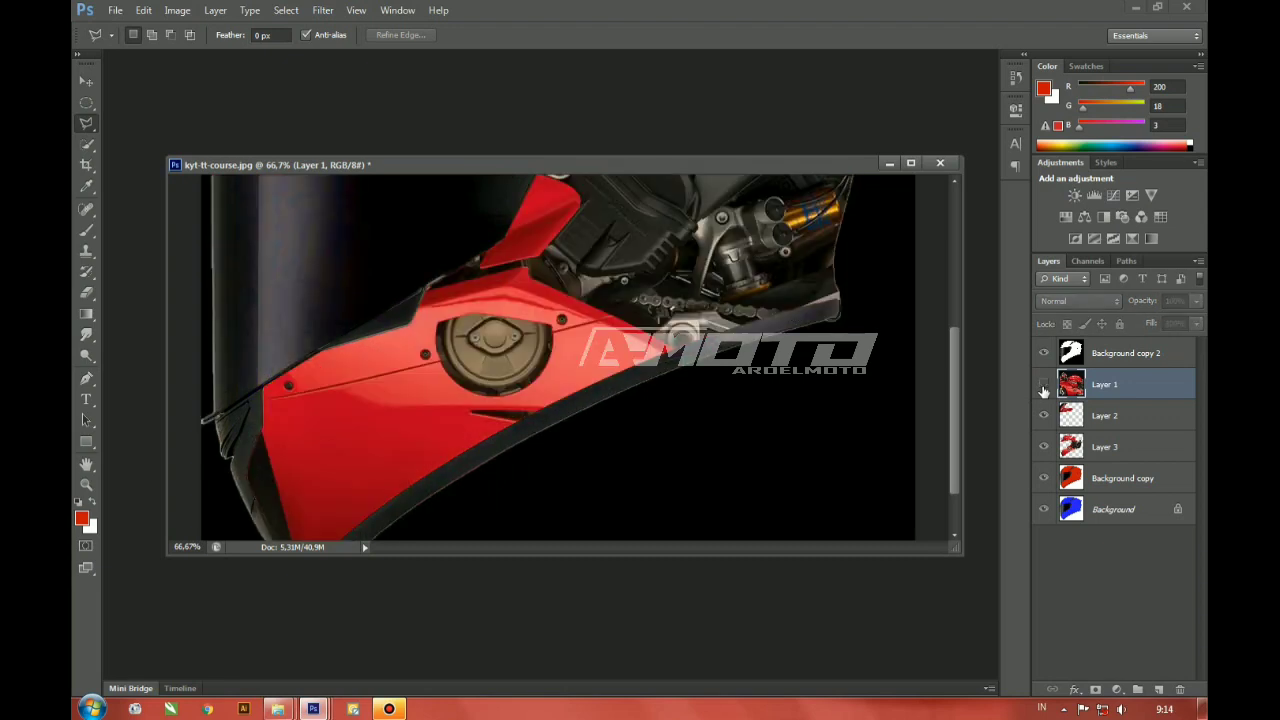
Step: Compare the whole helmet with and without Layer 1 by toggling the layer's visibility, leaving it shown
{"action": "key", "text": "ctrl+minus"}
{"action": "key", "text": "ctrl+minus"}
{"action": "key", "text": "ctrl+minus"}
{"action": "left_click", "coordinate": [1045, 387]}
{"action": "left_click", "coordinate": [1045, 387]}
{"action": "left_click", "coordinate": [1045, 387]}
{"action": "left_click", "coordinate": [1045, 387]}
{"action": "left_click", "coordinate": [1045, 387]}
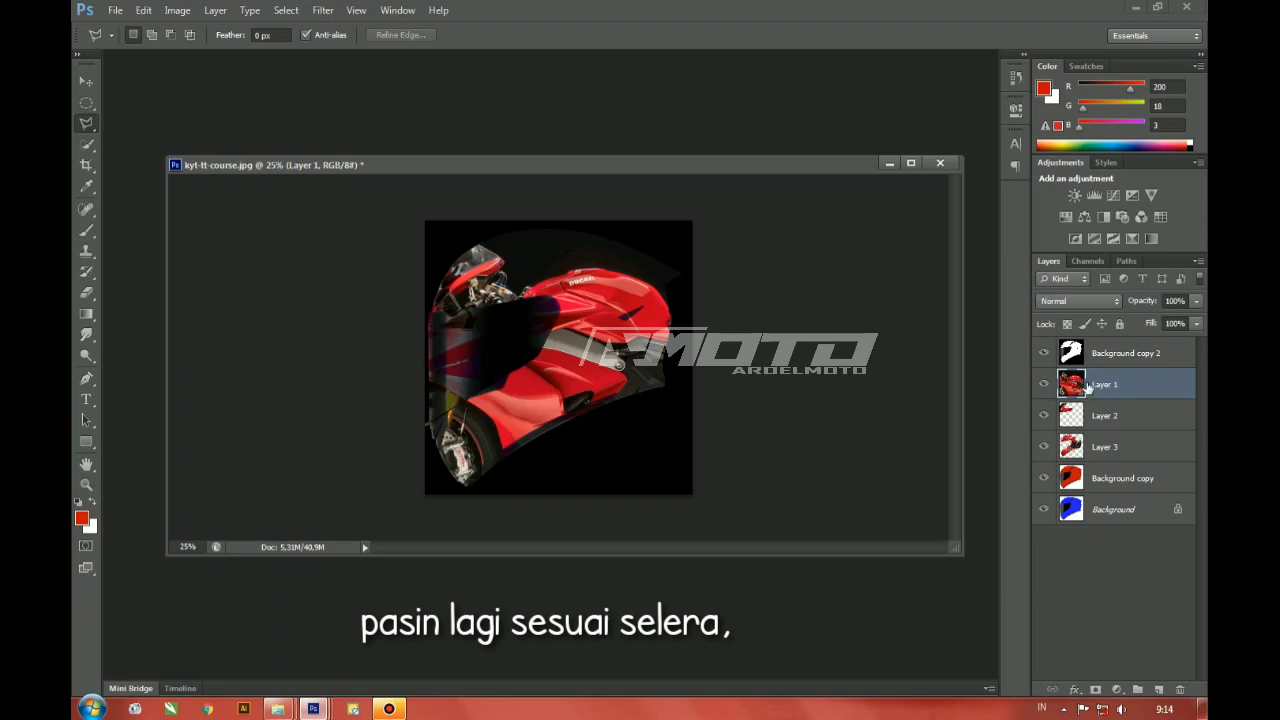
Step: Rotate Layer 1 by -13.18° and move it so the red lower fairing fills the chin, checking the fit with the layer toggled
{"action": "key", "text": "ctrl+t"}
{"action": "left_click_drag", "start_coordinate": [304, 198], "coordinate": [205, 250]}
{"action": "left_click_drag", "start_coordinate": [578, 494], "coordinate": [524, 495]}
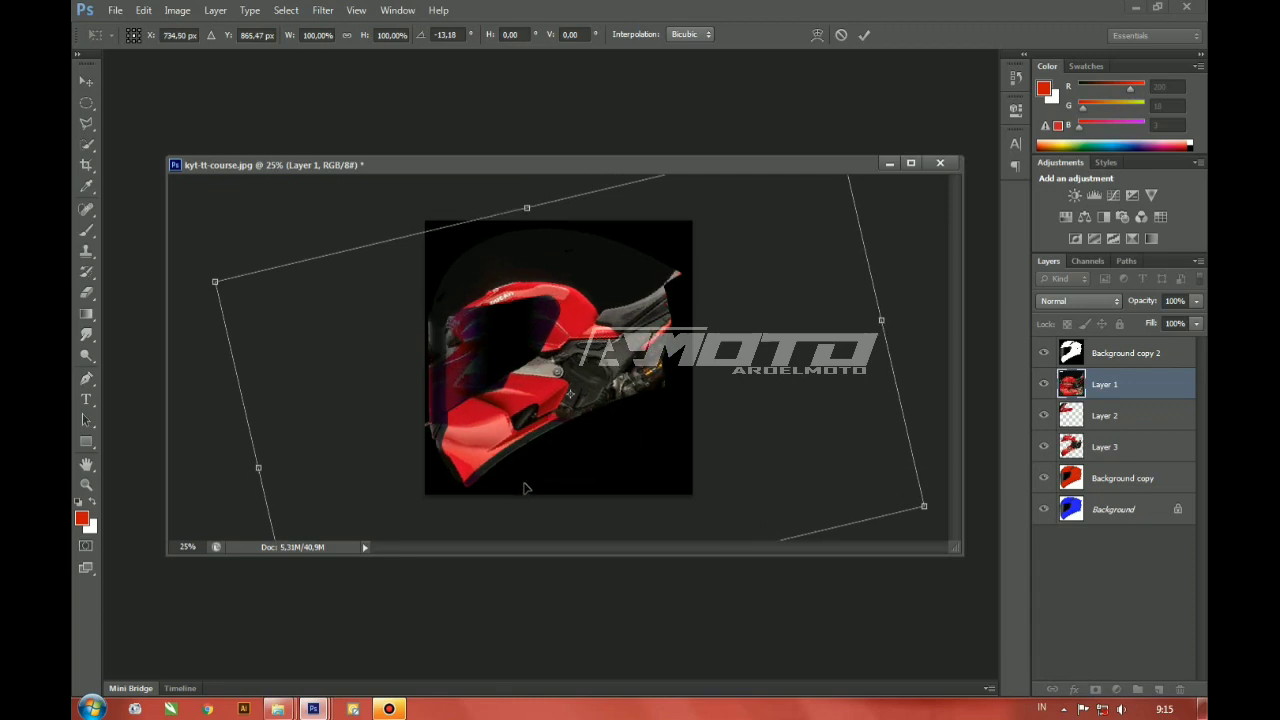
{"action": "key", "text": "Return"}
{"action": "left_click", "coordinate": [1044, 386]}
{"action": "left_click", "coordinate": [1044, 386]}
{"action": "left_click", "coordinate": [1044, 386]}
{"action": "left_click", "coordinate": [1044, 386]}
{"action": "left_click", "coordinate": [1044, 386]}
{"action": "left_click", "coordinate": [1044, 386]}
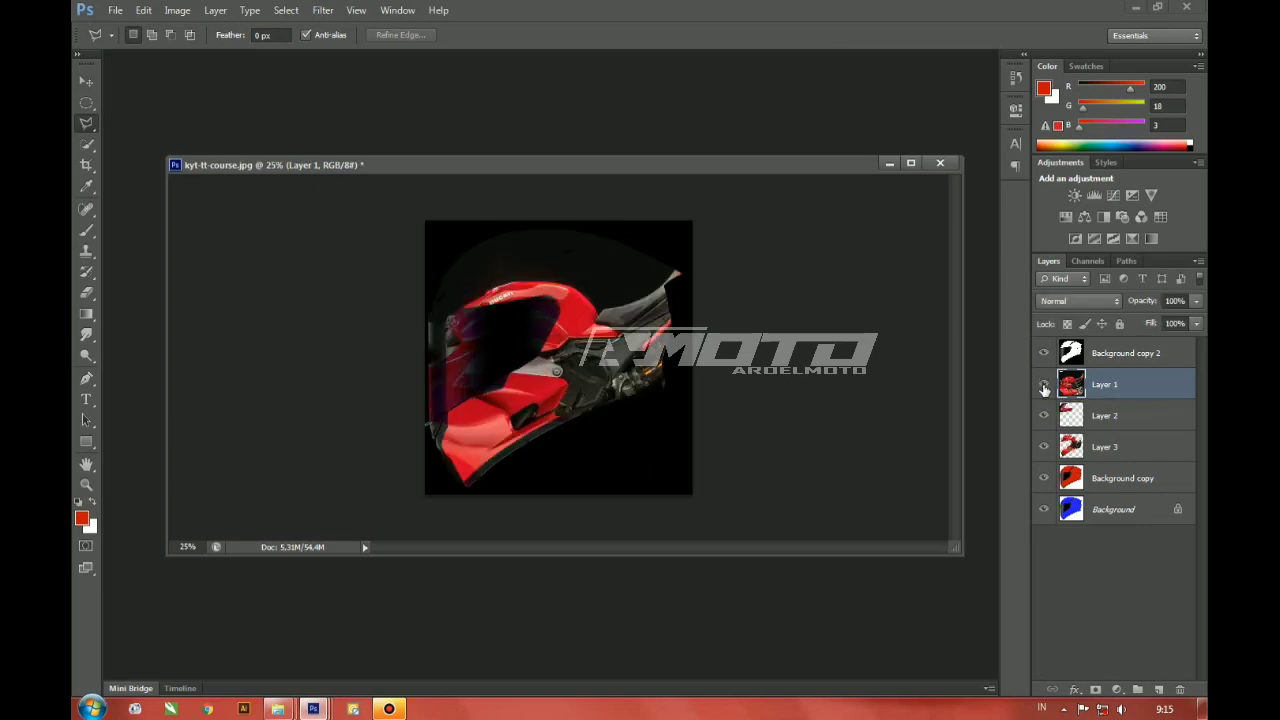
Step: Reposition Layer 1 over the chin with its opacity temporarily lowered, and restore the opacity to 100%
{"action": "left_click", "coordinate": [86, 80]}
{"action": "left_click_drag", "start_coordinate": [605, 414], "coordinate": [590, 462]}
{"action": "left_click", "coordinate": [1196, 301]}
{"action": "left_click_drag", "start_coordinate": [1191, 321], "coordinate": [1165, 321]}
{"action": "left_click_drag", "start_coordinate": [527, 382], "coordinate": [478, 398]}
{"action": "left_click_drag", "start_coordinate": [1170, 320], "coordinate": [1198, 324]}
Step: Rotate Layer 1 by a further -7.54° so its red fairing follows the chin's slope
{"action": "key", "text": "ctrl+plus"}
{"action": "key", "text": "ctrl+plus"}
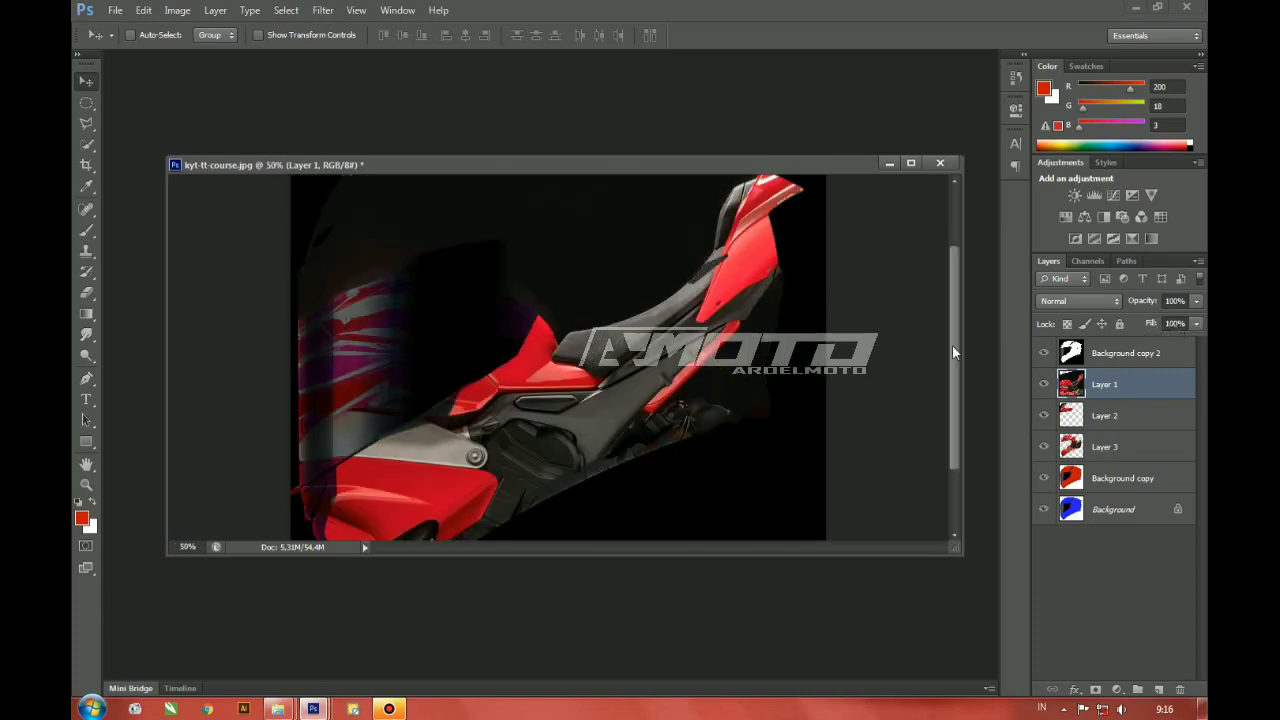
{"action": "scroll", "coordinate": [952, 352], "scroll_direction": "down", "scroll_amount": 2}
{"action": "key", "text": "ctrl+t"}
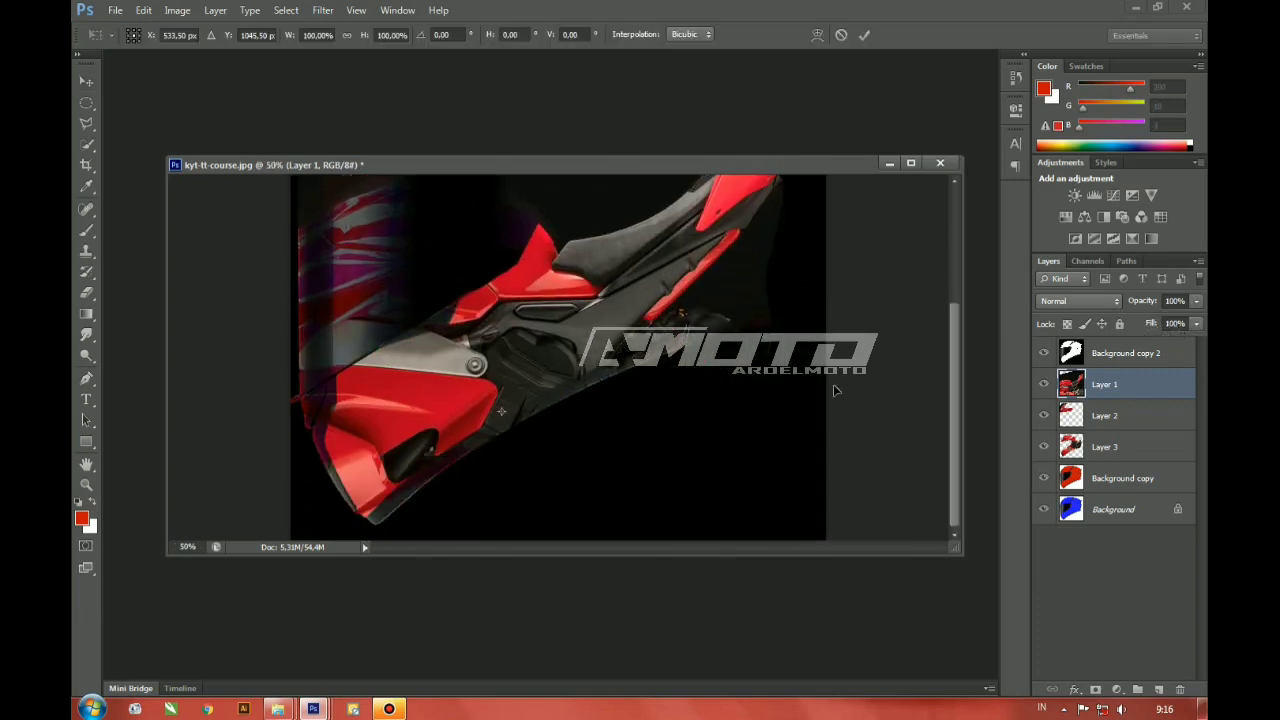
{"action": "key", "text": "ctrl+minus"}
{"action": "key", "text": "ctrl+minus"}
{"action": "key", "text": "ctrl+minus"}
{"action": "left_click_drag", "start_coordinate": [876, 281], "coordinate": [862, 236]}
{"action": "key", "text": "Return"}
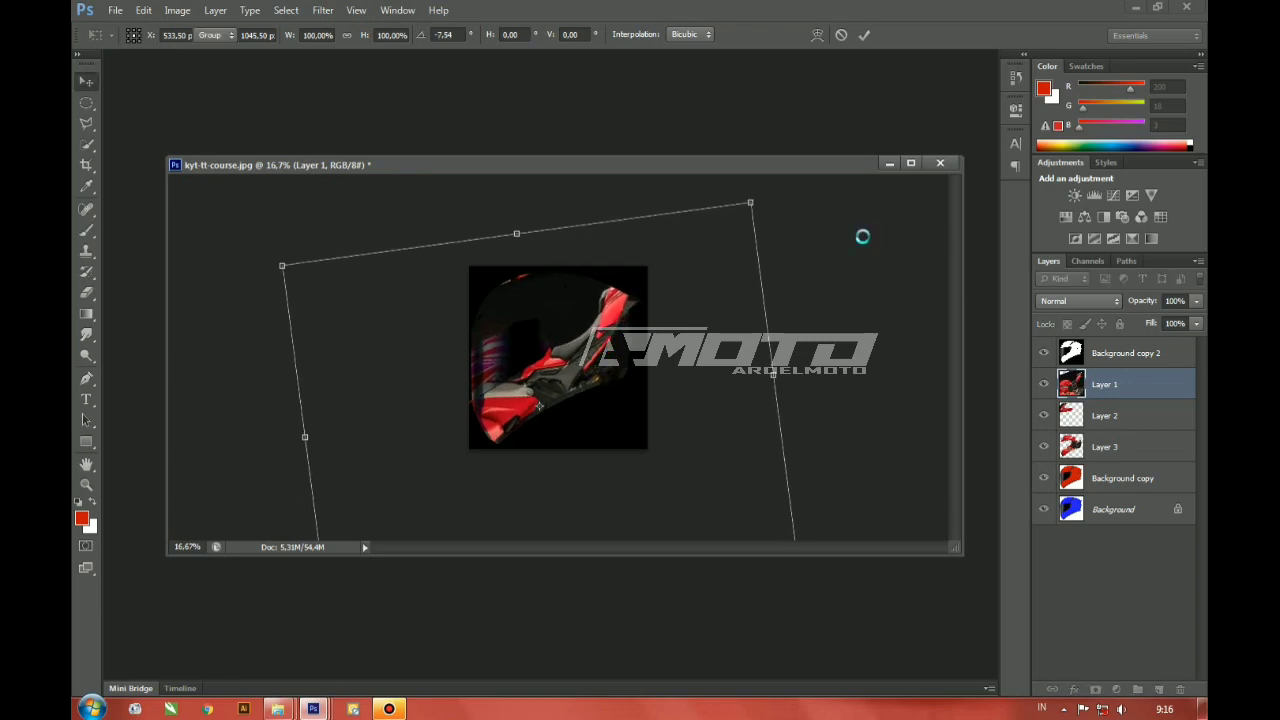
Step: Outline Layer 1's red fairing over the chin with the Polygonal Lasso, copy it to a new layer, and hide Layer 1
{"action": "key", "text": "ctrl+plus"}
{"action": "key", "text": "ctrl+plus"}
{"action": "key", "text": "ctrl+plus"}
{"action": "key", "text": "ctrl+plus"}
{"action": "left_click_drag", "start_coordinate": [660, 420], "coordinate": [640, 268]}
{"action": "left_click", "coordinate": [94, 123]}
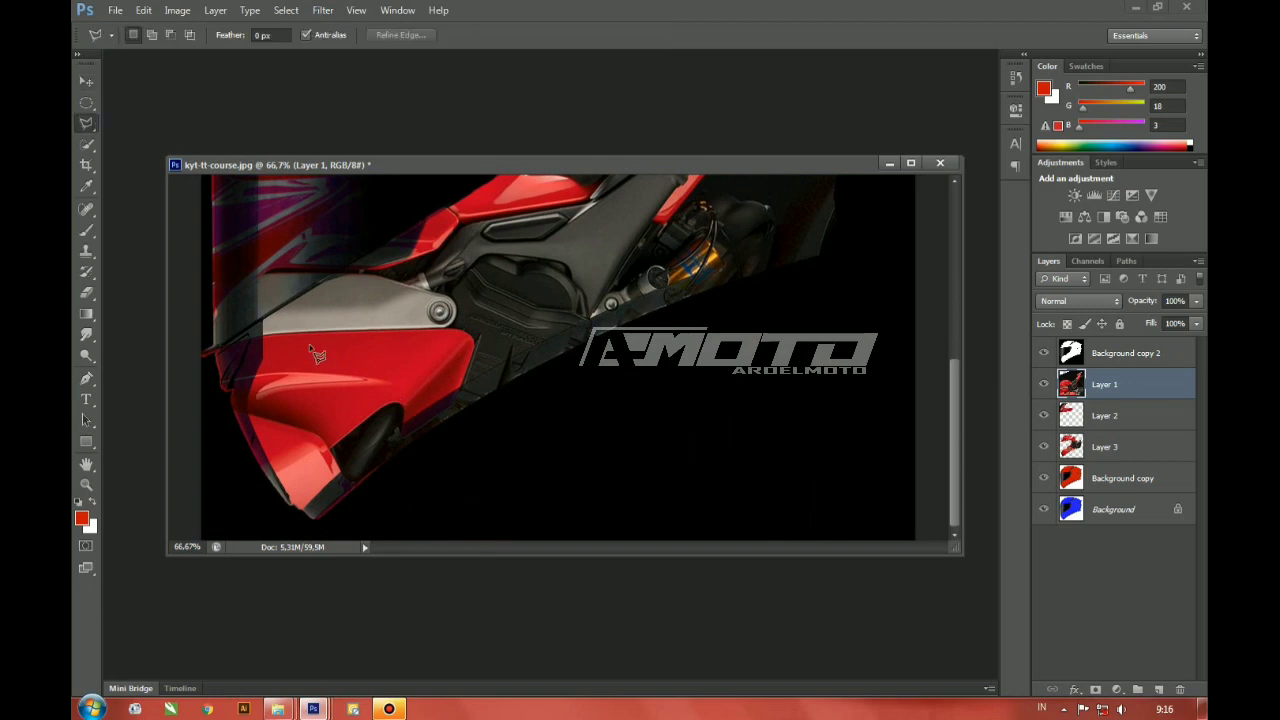
{"action": "left_click", "coordinate": [265, 334]}
{"action": "left_click", "coordinate": [441, 329]}
{"action": "left_click", "coordinate": [472, 338]}
{"action": "left_click", "coordinate": [455, 408]}
{"action": "left_click", "coordinate": [352, 517]}
{"action": "left_click", "coordinate": [296, 531]}
{"action": "left_click", "coordinate": [244, 506]}
{"action": "double_click", "coordinate": [210, 430]}
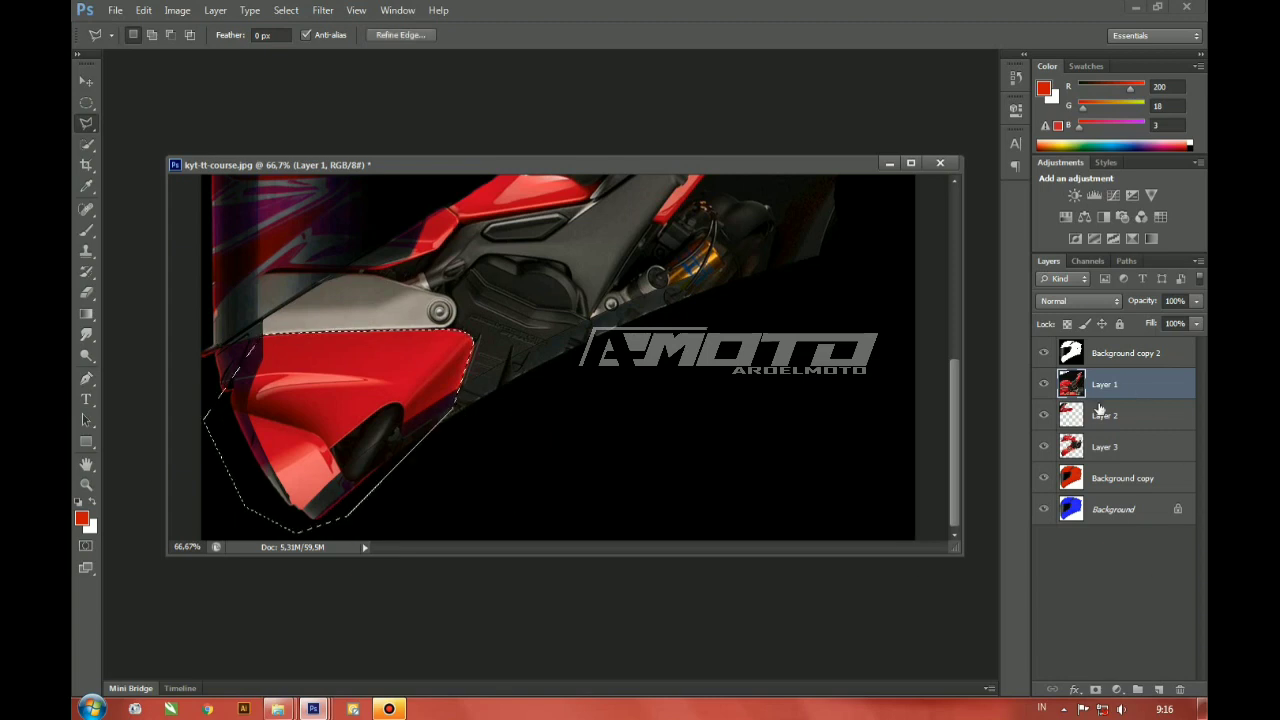
{"action": "key", "text": "ctrl+j"}
{"action": "left_click", "coordinate": [1045, 416]}
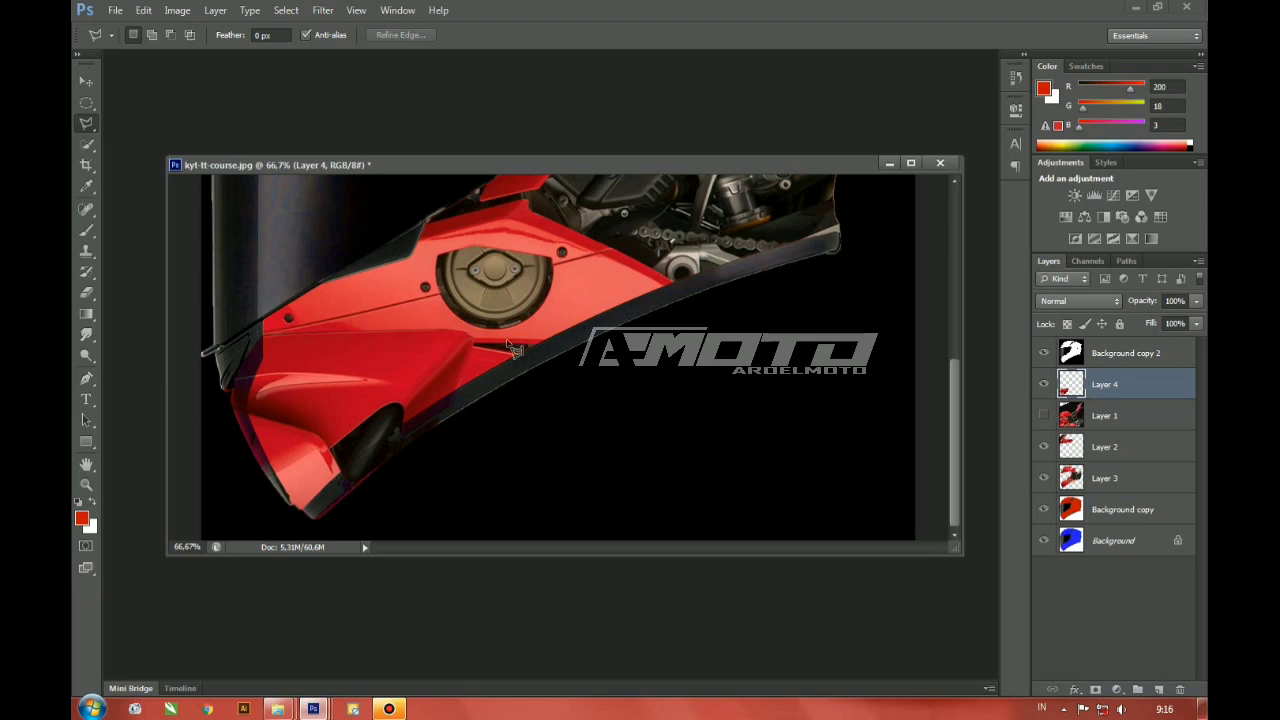
Step: Rotate the copied fairing piece on Layer 4 by 4.66° and move it to line up with the helmet's chin and lower rim
{"action": "left_click", "coordinate": [85, 82]}
{"action": "left_click_drag", "start_coordinate": [451, 352], "coordinate": [444, 358]}
{"action": "key", "text": "ctrl+t"}
{"action": "left_click_drag", "start_coordinate": [585, 340], "coordinate": [582, 301]}
{"action": "mouse_move", "coordinate": [432, 378]}
{"action": "left_mouse_down"}
{"action": "mouse_move", "coordinate": [436, 364]}
{"action": "mouse_move", "coordinate": [437, 388]}
{"action": "left_mouse_up"}
{"action": "left_click_drag", "start_coordinate": [562, 332], "coordinate": [588, 400]}
{"action": "mouse_move", "coordinate": [461, 372]}
{"action": "left_mouse_down"}
{"action": "mouse_move", "coordinate": [464, 352]}
{"action": "mouse_move", "coordinate": [442, 361]}
{"action": "left_mouse_up"}
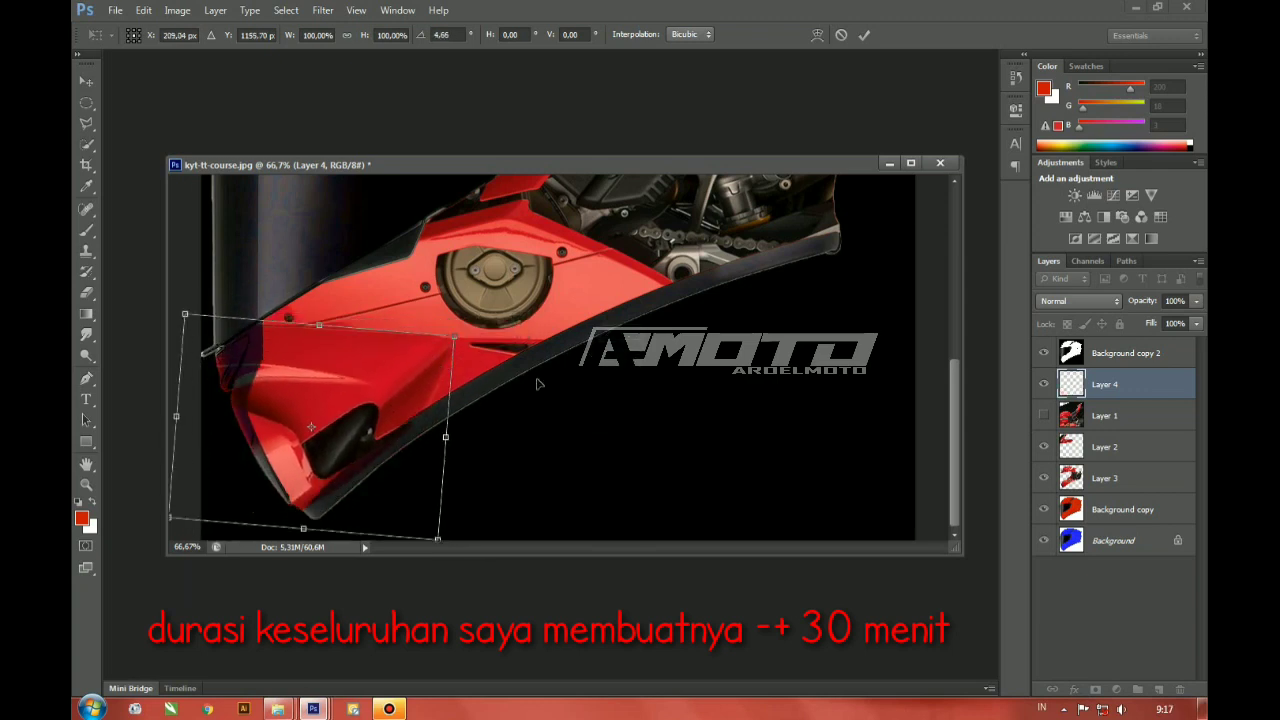
{"action": "key", "text": "Return"}
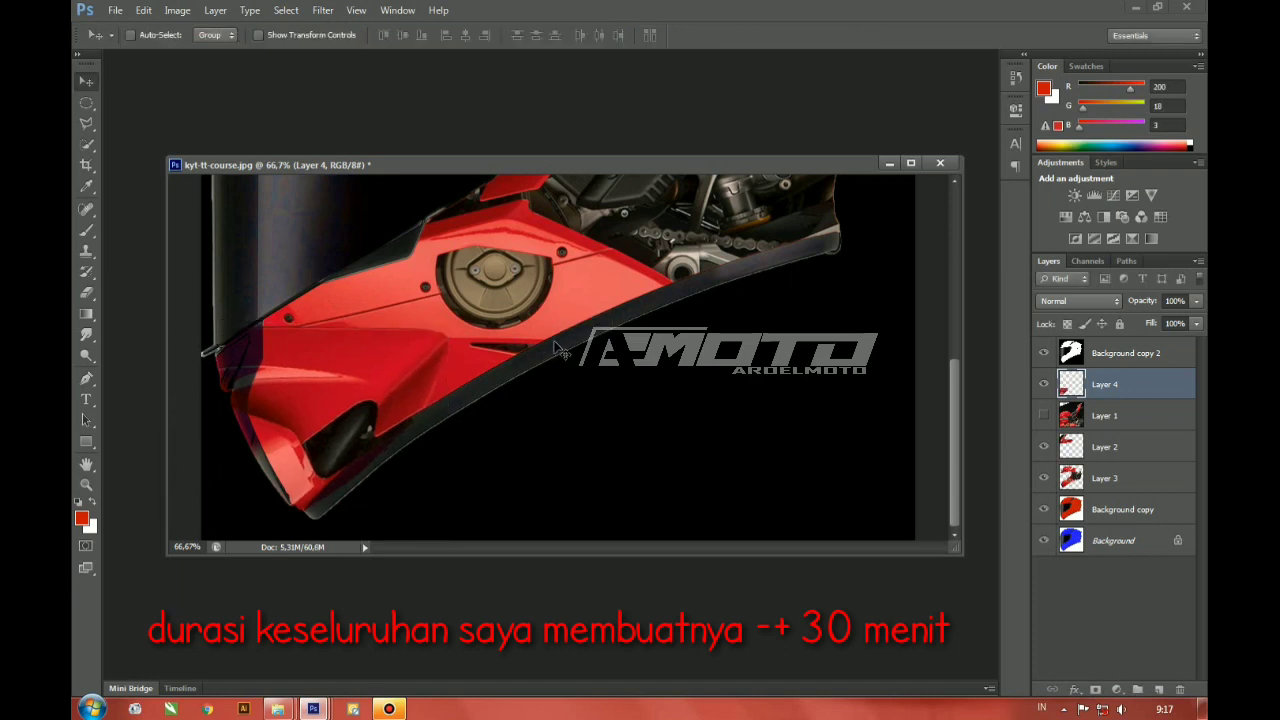
{"action": "mouse_move", "coordinate": [440, 355]}
{"action": "left_mouse_down"}
{"action": "mouse_move", "coordinate": [449, 345]}
{"action": "mouse_move", "coordinate": [441, 355]}
{"action": "left_mouse_up"}
{"action": "scroll", "coordinate": [557, 378], "scroll_direction": "down", "scroll_amount": 2}
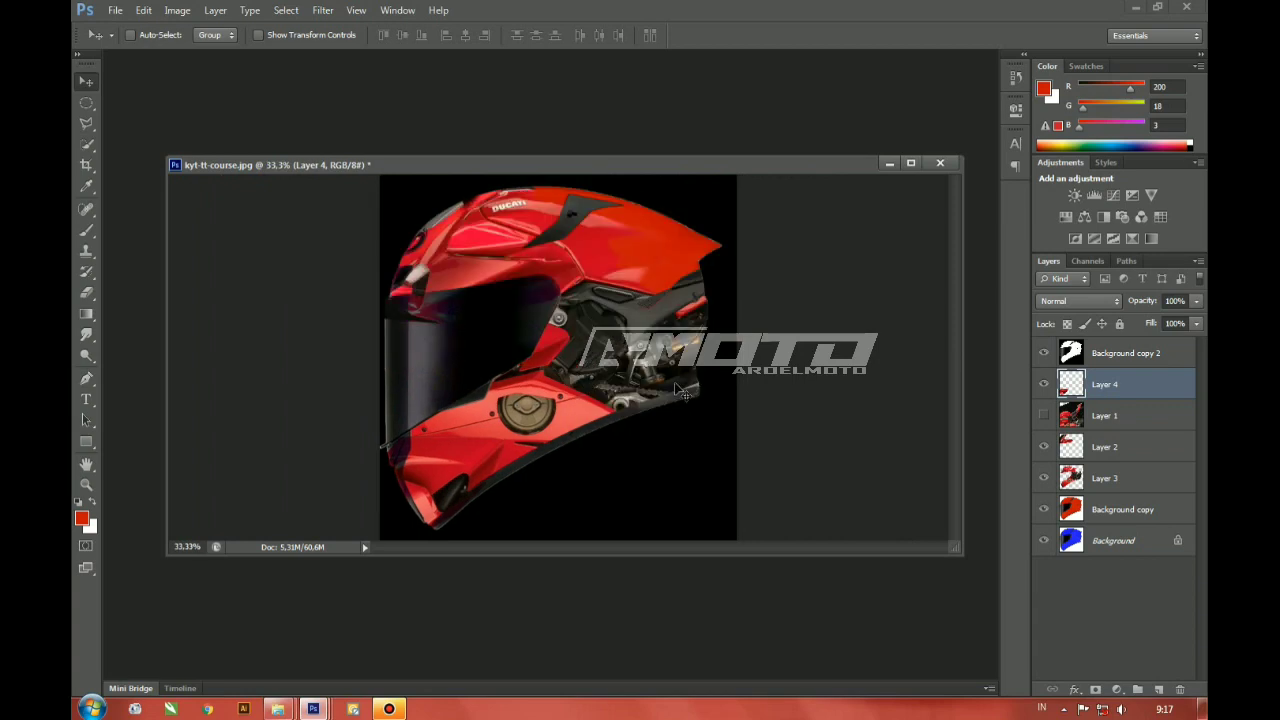
Step: Trim the upper edge of Layer 4's fairing piece along a Polygonal Lasso outline, and deselect
{"action": "left_click", "coordinate": [86, 123]}
{"action": "scroll", "coordinate": [648, 463], "scroll_direction": "up", "scroll_amount": 3}
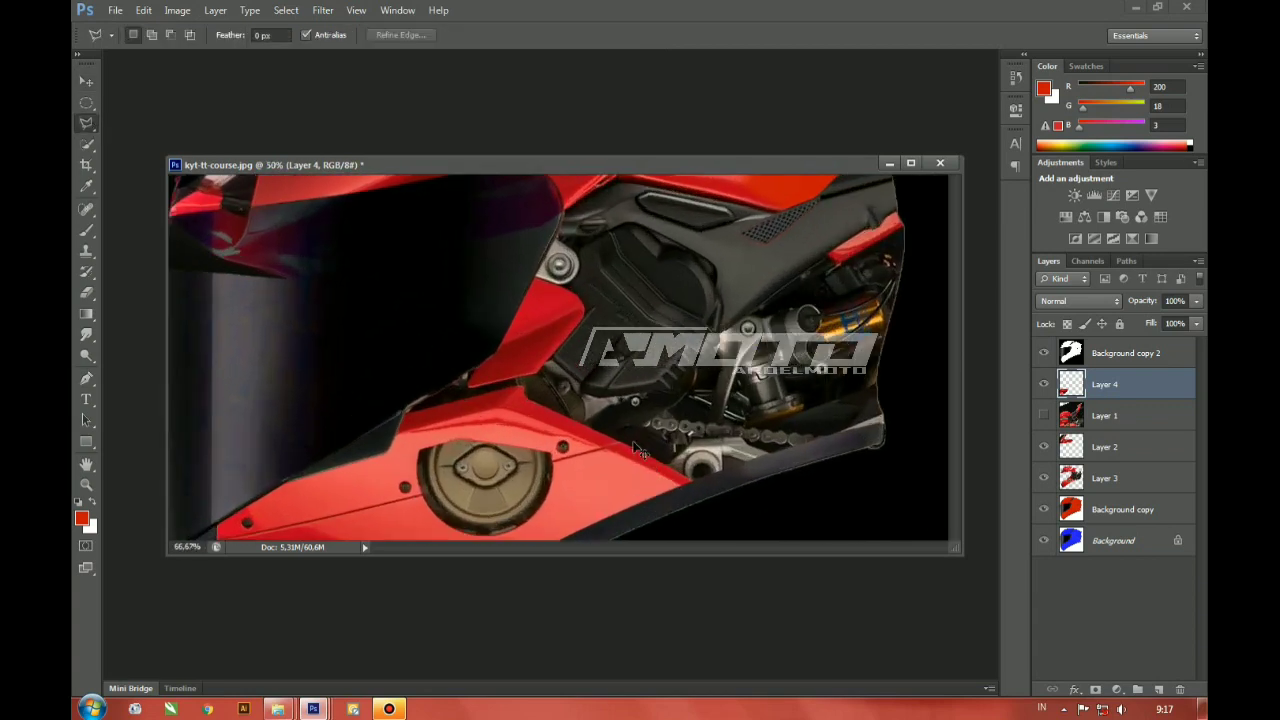
{"action": "left_click", "coordinate": [683, 429]}
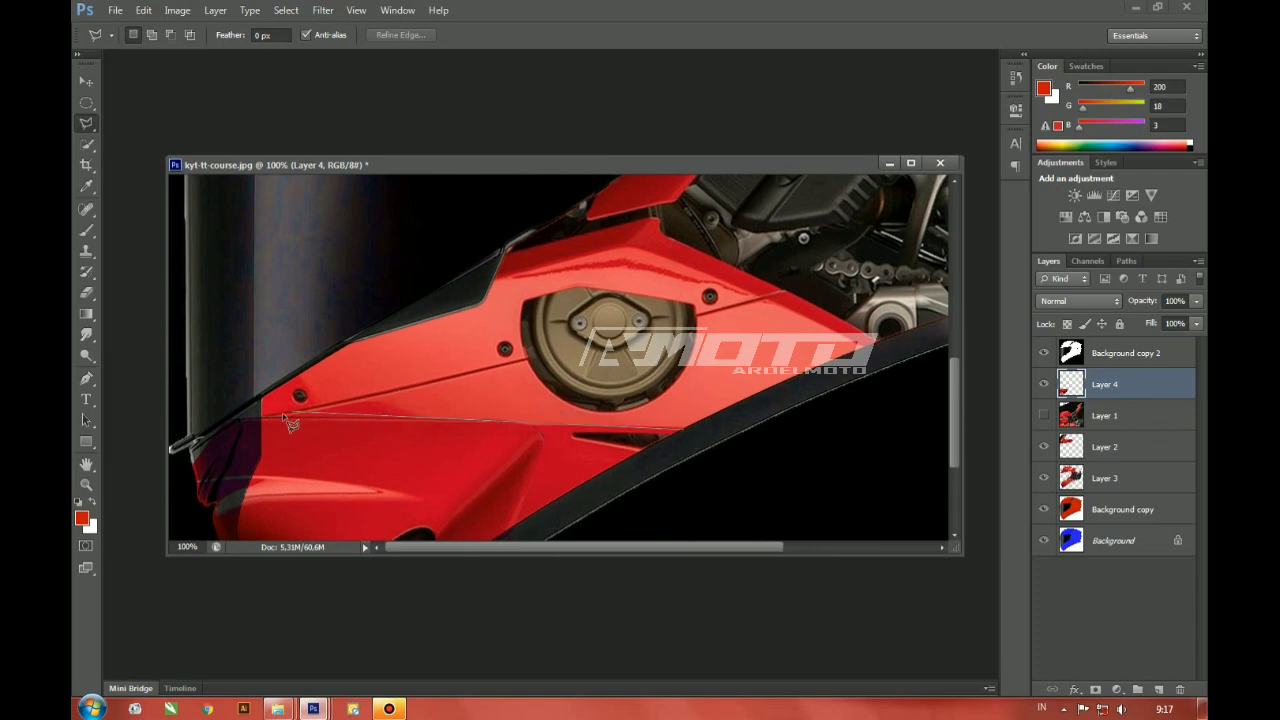
{"action": "left_click", "coordinate": [190, 417]}
{"action": "double_click", "coordinate": [640, 324]}
{"action": "key", "text": "ctrl+d"}
Step: Set the Eraser to a soft 48 px brush for blending Layer 4's upper edge into the red fairing
{"action": "left_click", "coordinate": [87, 293]}
{"action": "right_click", "coordinate": [510, 362]}
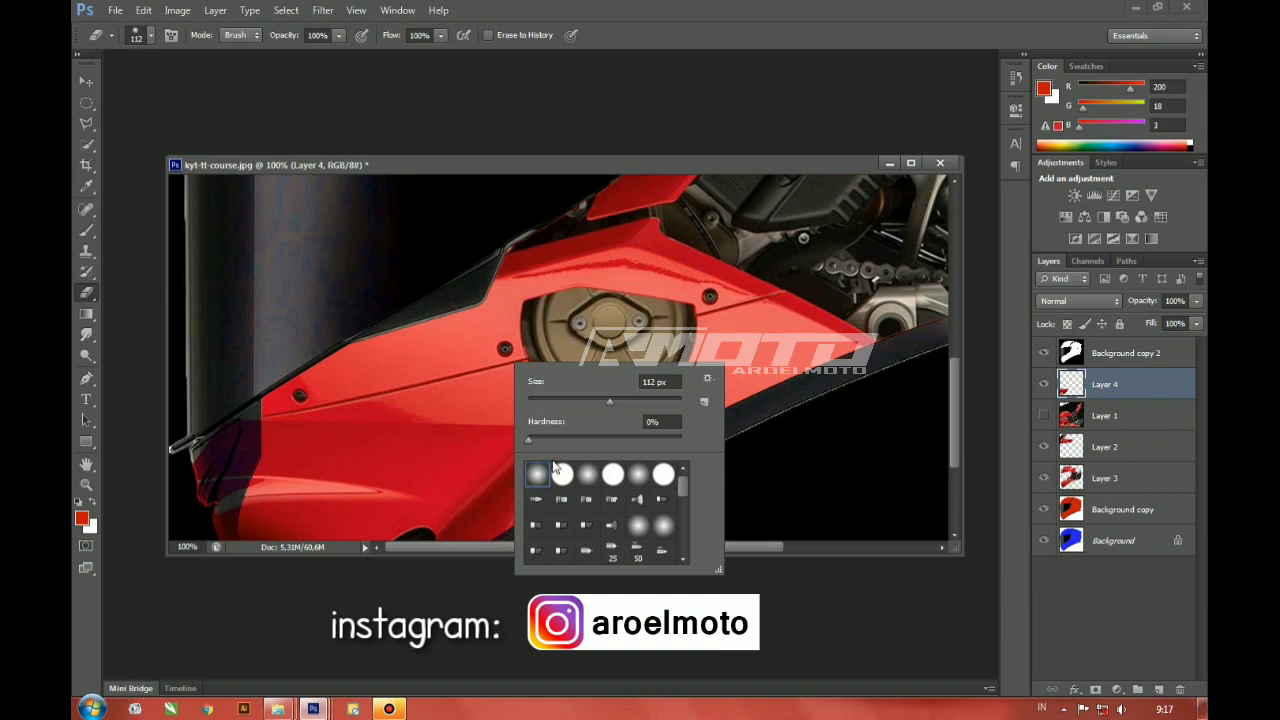
{"action": "type", "text": "48"}
{"action": "key", "text": "Return"}
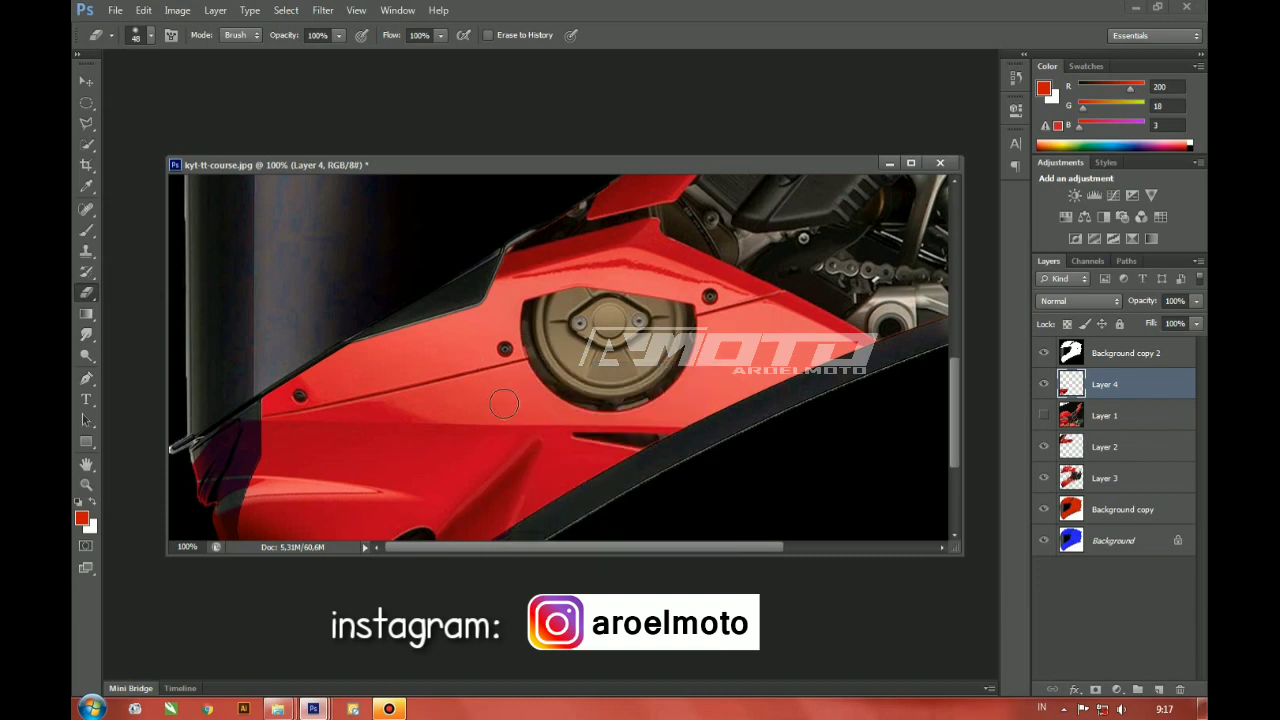
{"action": "scroll", "coordinate": [686, 352], "scroll_direction": "down", "scroll_amount": 3}
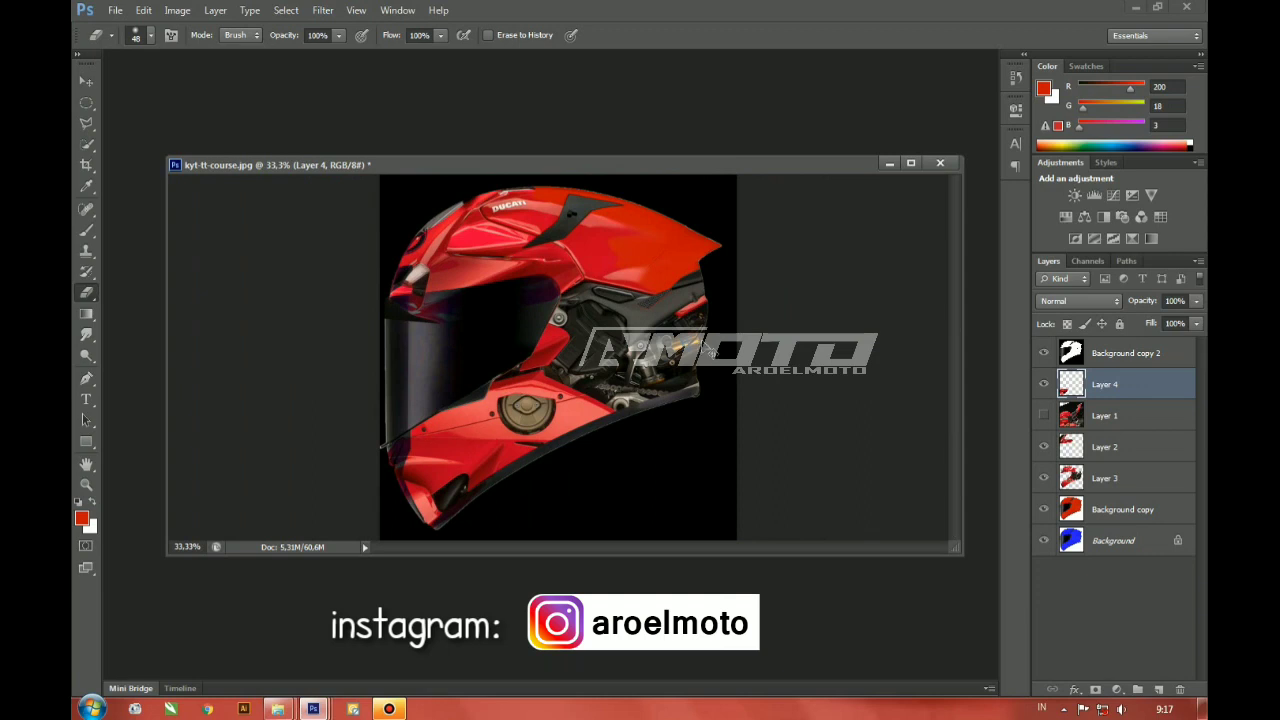
Step: Place Layer 4 below Layer 1 and merge it down with Layer 2 into Layer 3
{"action": "left_click_drag", "start_coordinate": [1100, 384], "coordinate": [1102, 415]}
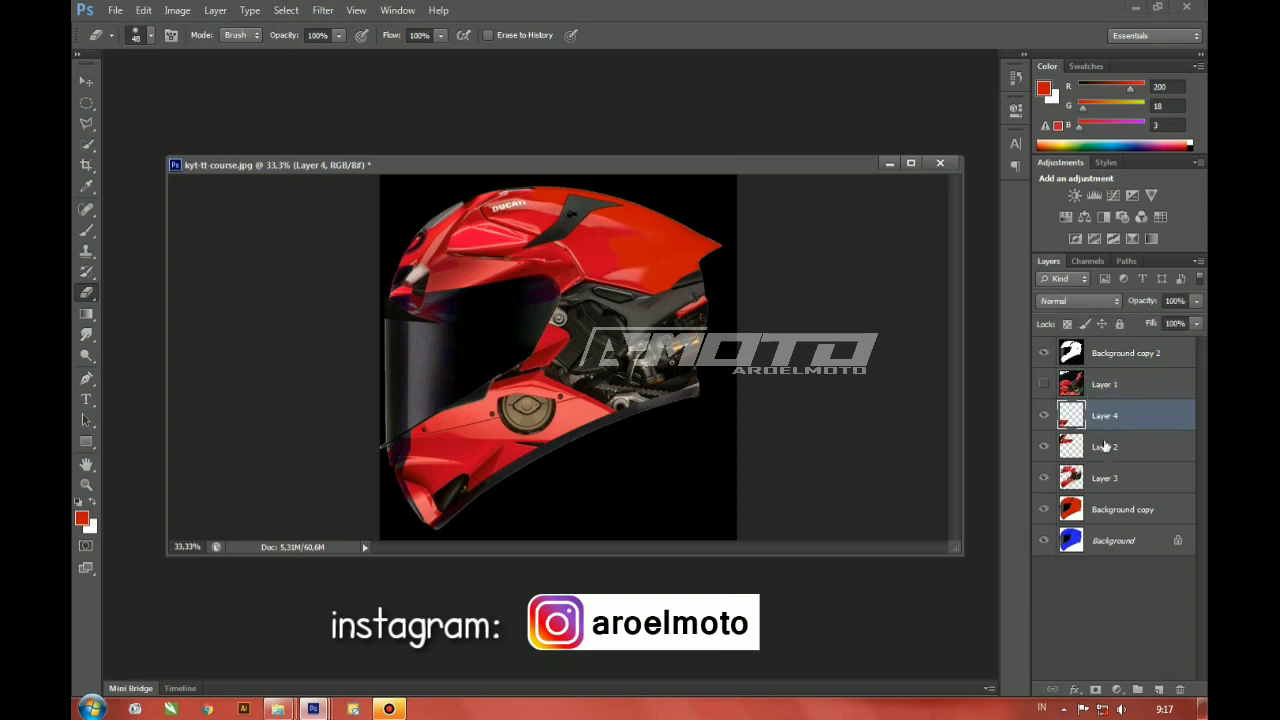
{"action": "key", "text": "ctrl+e"}
{"action": "key", "text": "ctrl+e"}
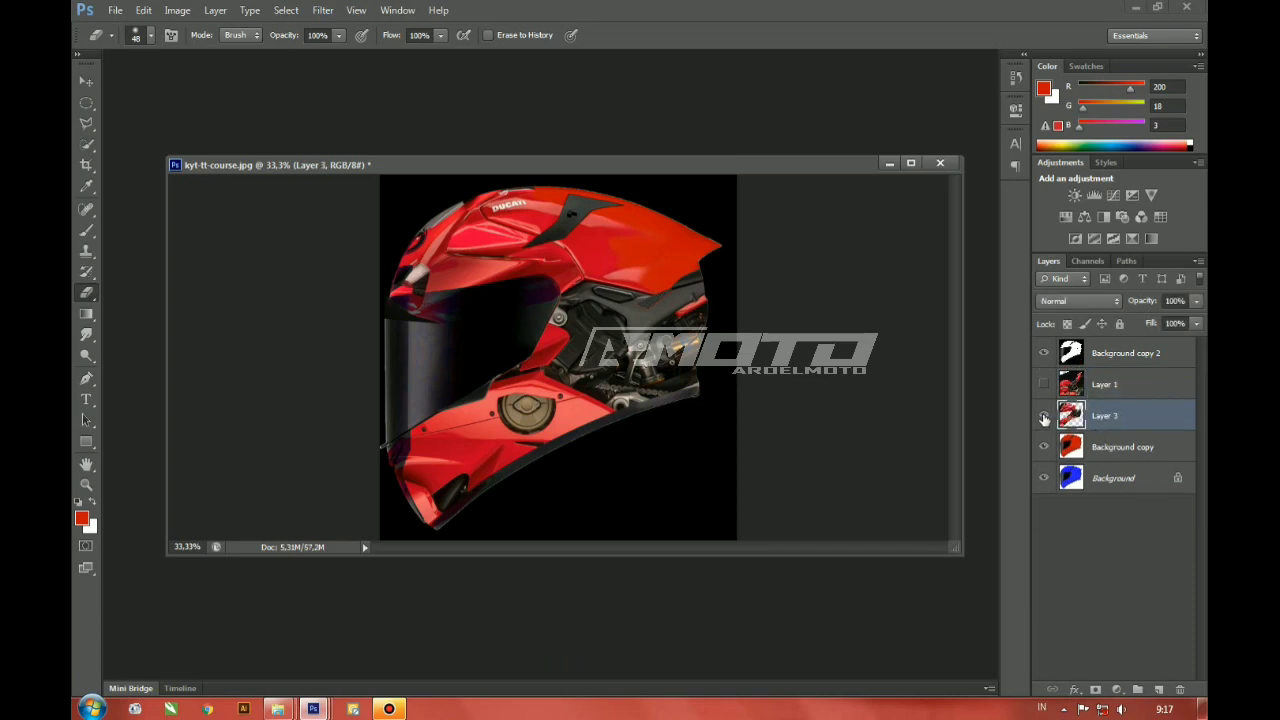
Step: Quick-select the red shell on Background copy, copy that area of Layer 3 to a new layer, and hide Layer 3 and Background copy 2
{"action": "left_click", "coordinate": [1110, 455]}
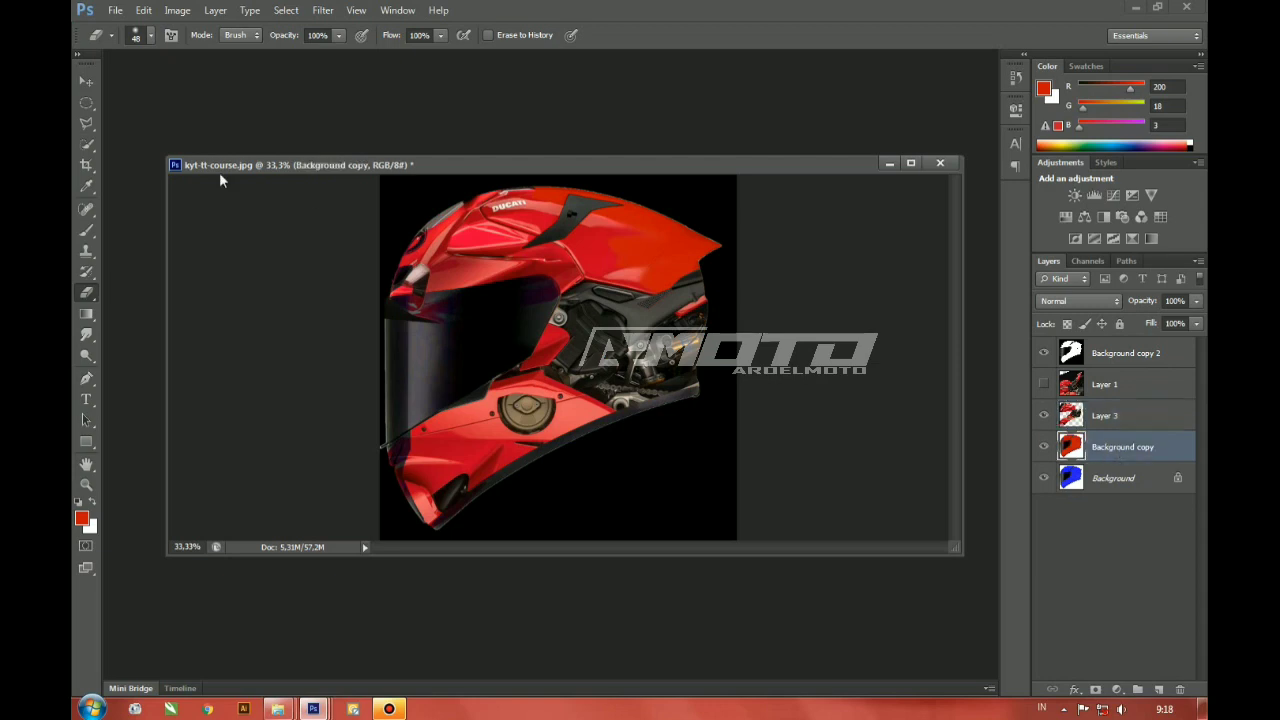
{"action": "left_click", "coordinate": [86, 143]}
{"action": "left_click", "coordinate": [1044, 415]}
{"action": "left_click", "coordinate": [1044, 353]}
{"action": "double_click", "coordinate": [1098, 446]}
{"action": "left_click", "coordinate": [586, 270]}
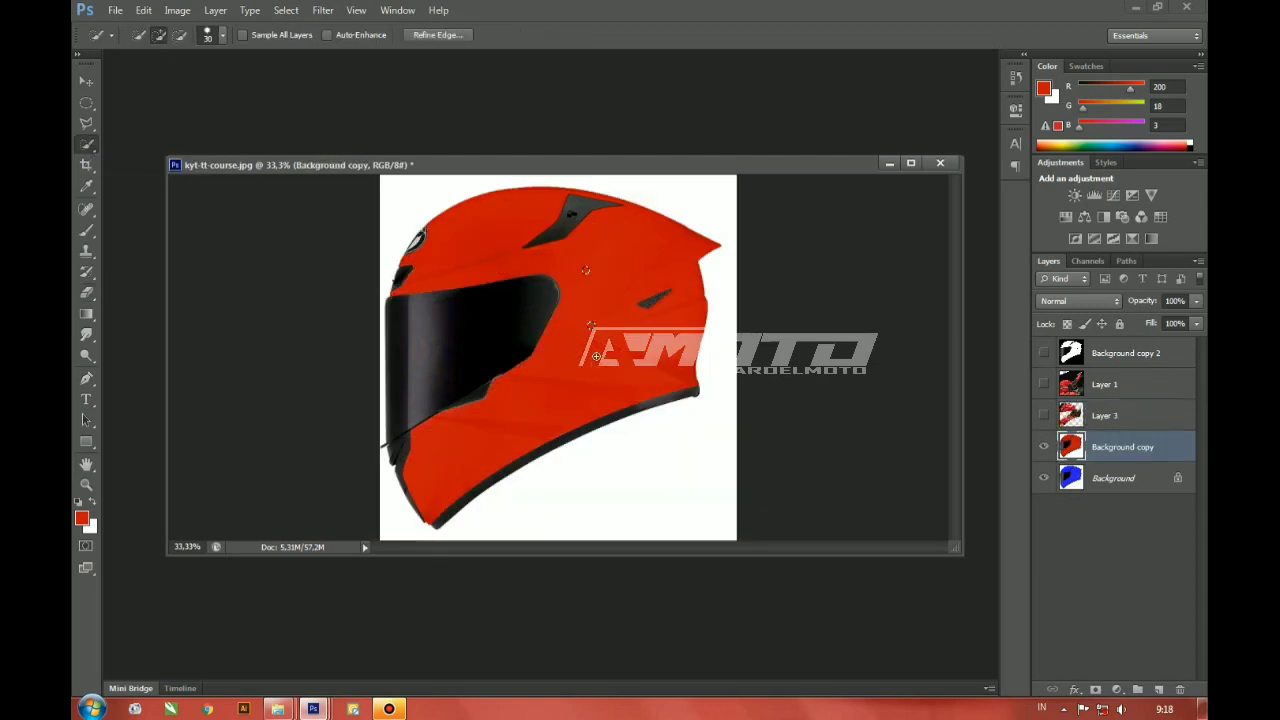
{"action": "left_click", "coordinate": [471, 251]}
{"action": "left_click", "coordinate": [1043, 415]}
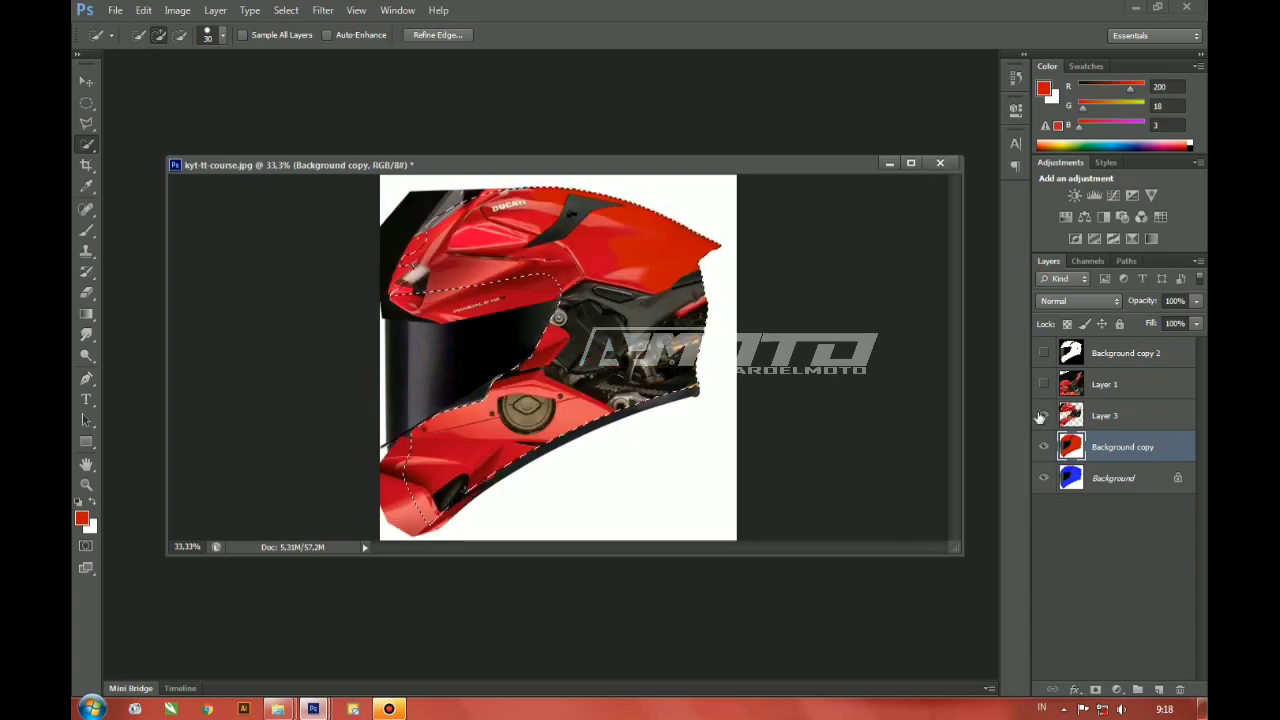
{"action": "left_click", "coordinate": [1110, 416]}
{"action": "key", "text": "ctrl+j"}
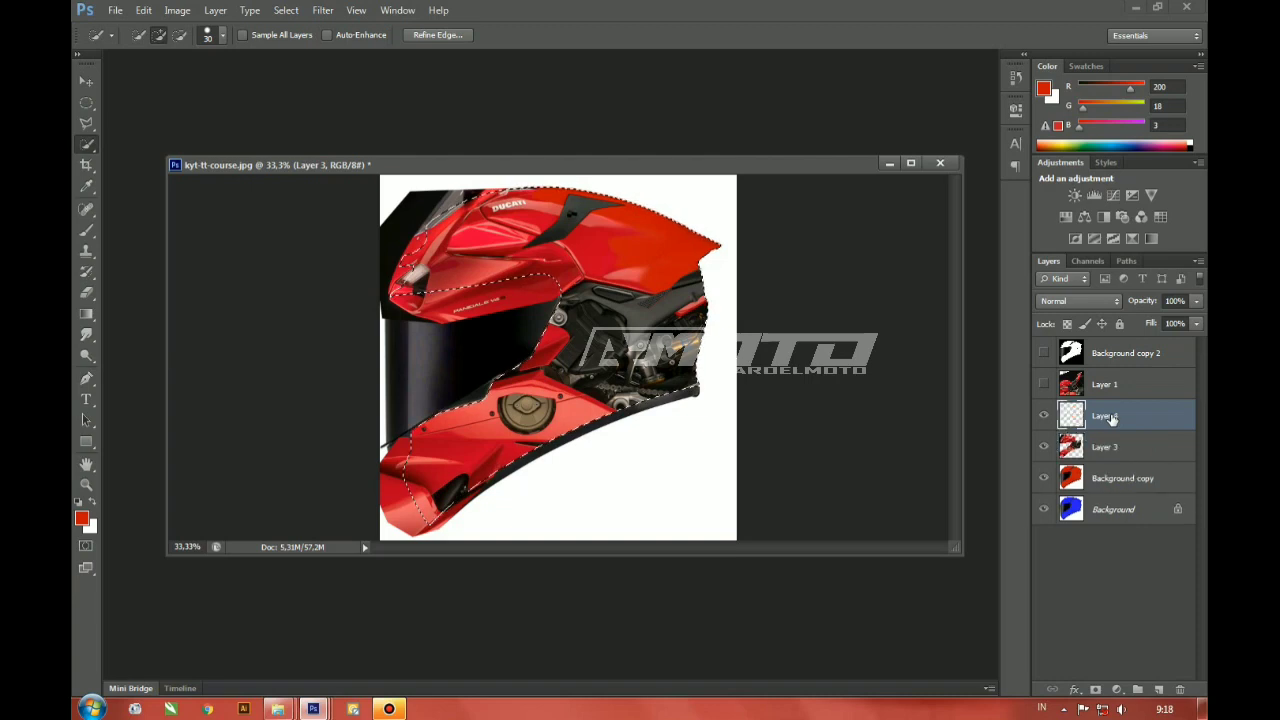
{"action": "left_click", "coordinate": [1045, 447]}
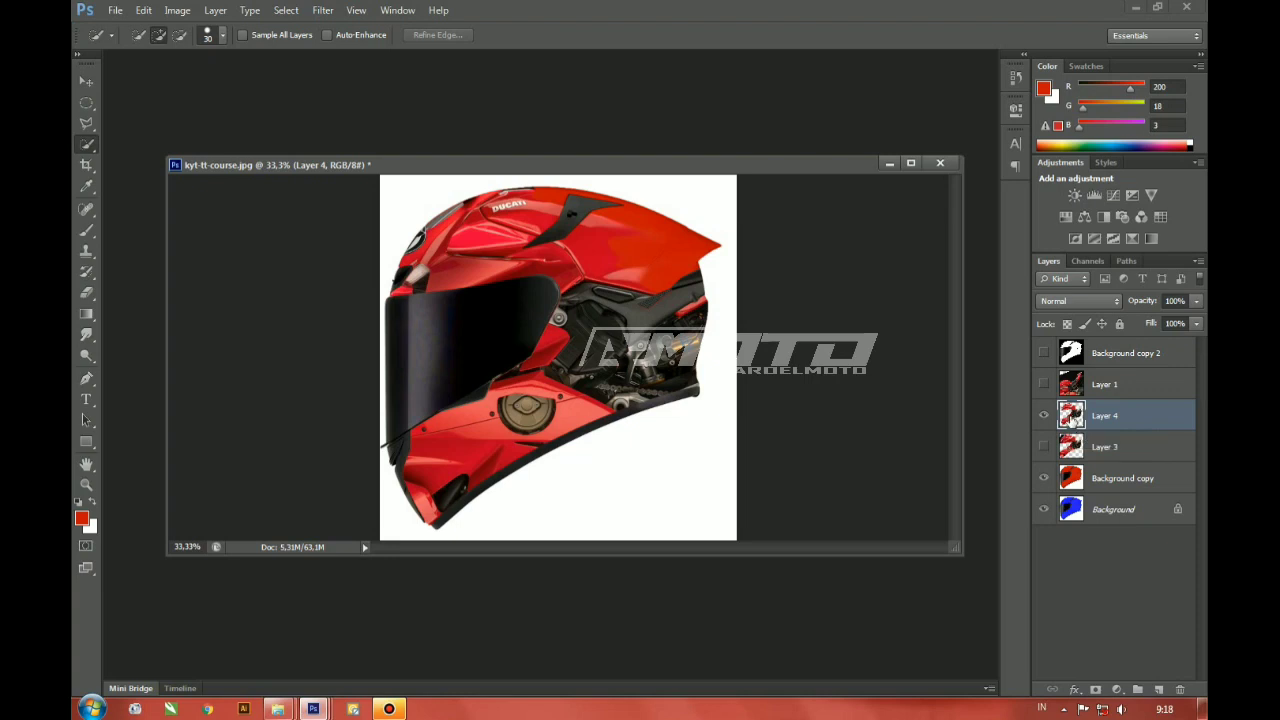
Step: Outline the tank crease below the DUCATI lettering on Layer 4 with the Polygonal Lasso and copy it to a new layer
{"action": "key", "text": "ctrl+plus"}
{"action": "key", "text": "ctrl+plus"}
{"action": "left_click_drag", "start_coordinate": [751, 234], "coordinate": [690, 425]}
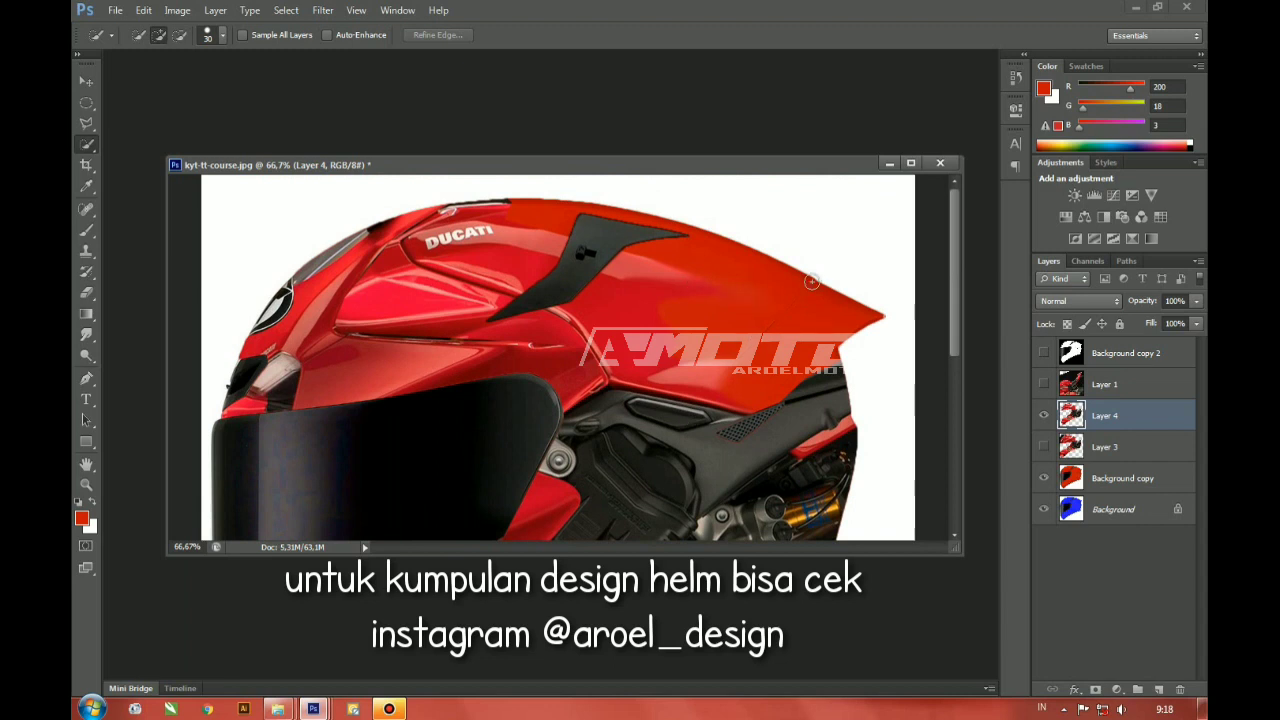
{"action": "key", "text": "l"}
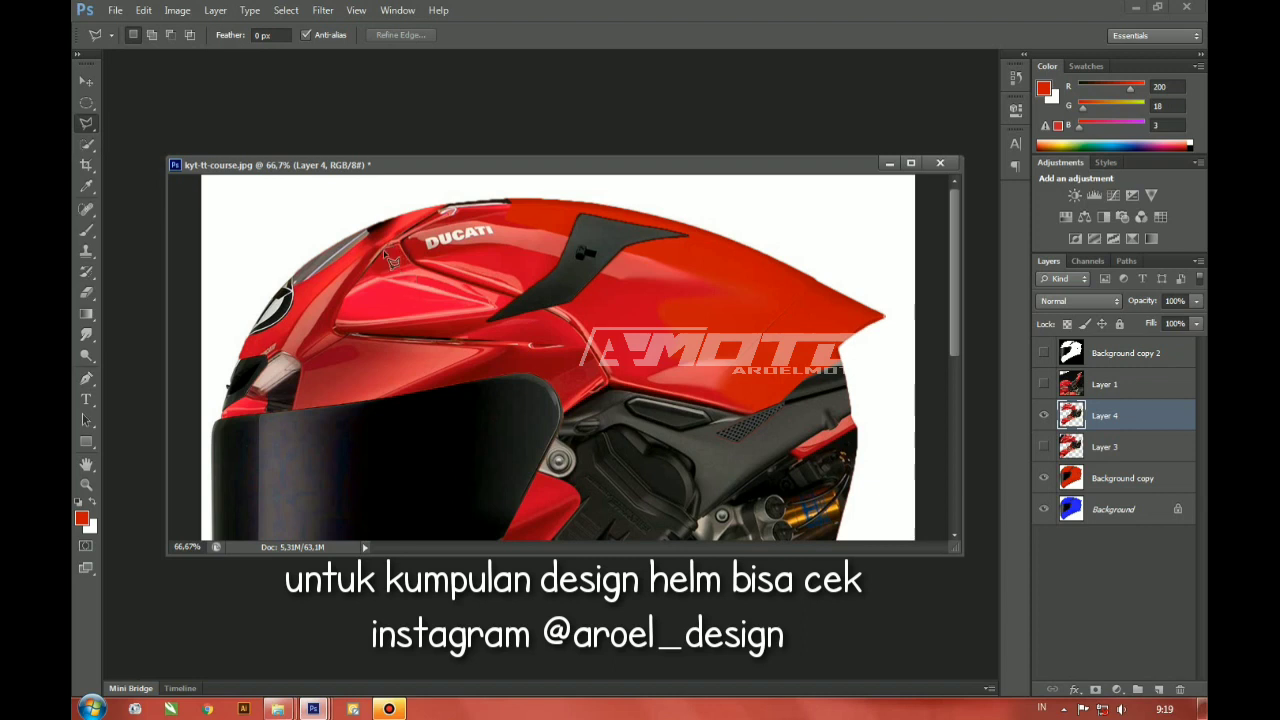
{"action": "left_click", "coordinate": [507, 306]}
{"action": "left_click", "coordinate": [524, 292]}
{"action": "left_click", "coordinate": [416, 261]}
{"action": "left_click", "coordinate": [403, 241]}
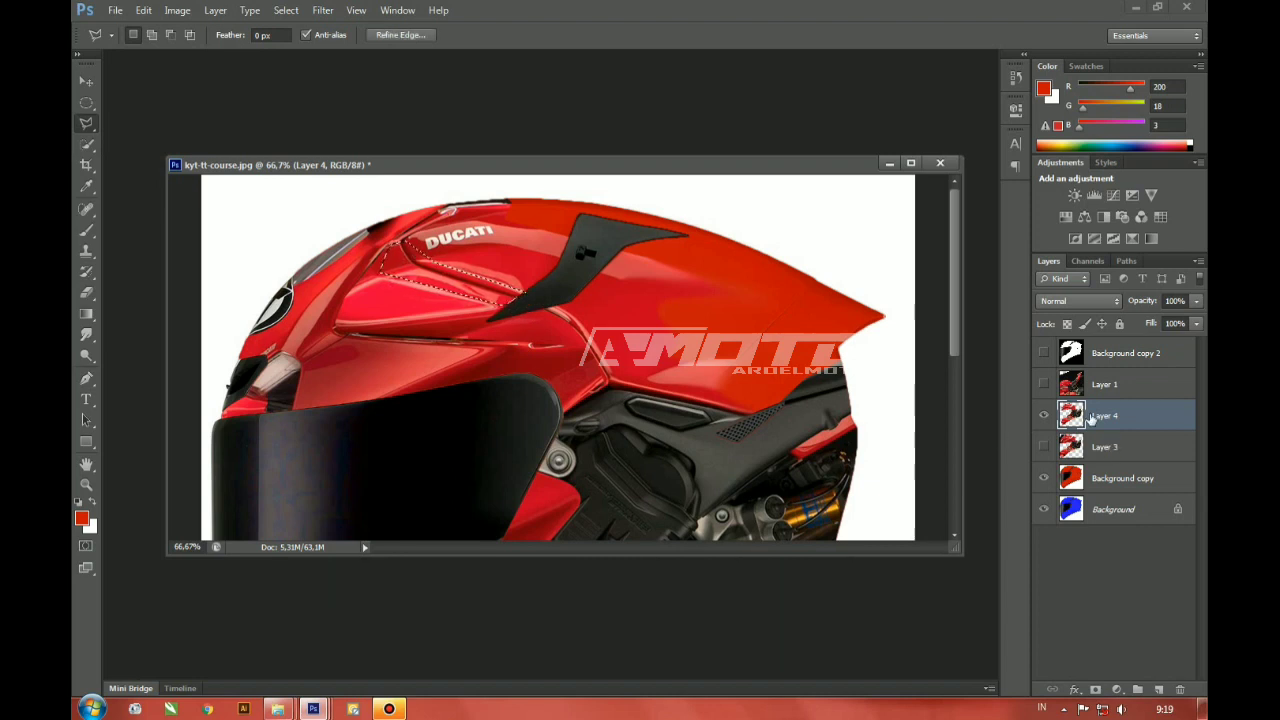
{"action": "key", "text": "ctrl+j"}
Step: Move the copied crease onto the plain red rear of the shell and rotate it to slope down toward the dark side panel
{"action": "left_click", "coordinate": [86, 80]}
{"action": "left_click_drag", "start_coordinate": [526, 251], "coordinate": [784, 265]}
{"action": "key", "text": "ctrl+t"}
{"action": "left_click_drag", "start_coordinate": [880, 257], "coordinate": [828, 354]}
{"action": "left_click_drag", "start_coordinate": [748, 317], "coordinate": [807, 425]}
{"action": "left_click_drag", "start_coordinate": [870, 305], "coordinate": [872, 287]}
{"action": "key", "text": "Return"}
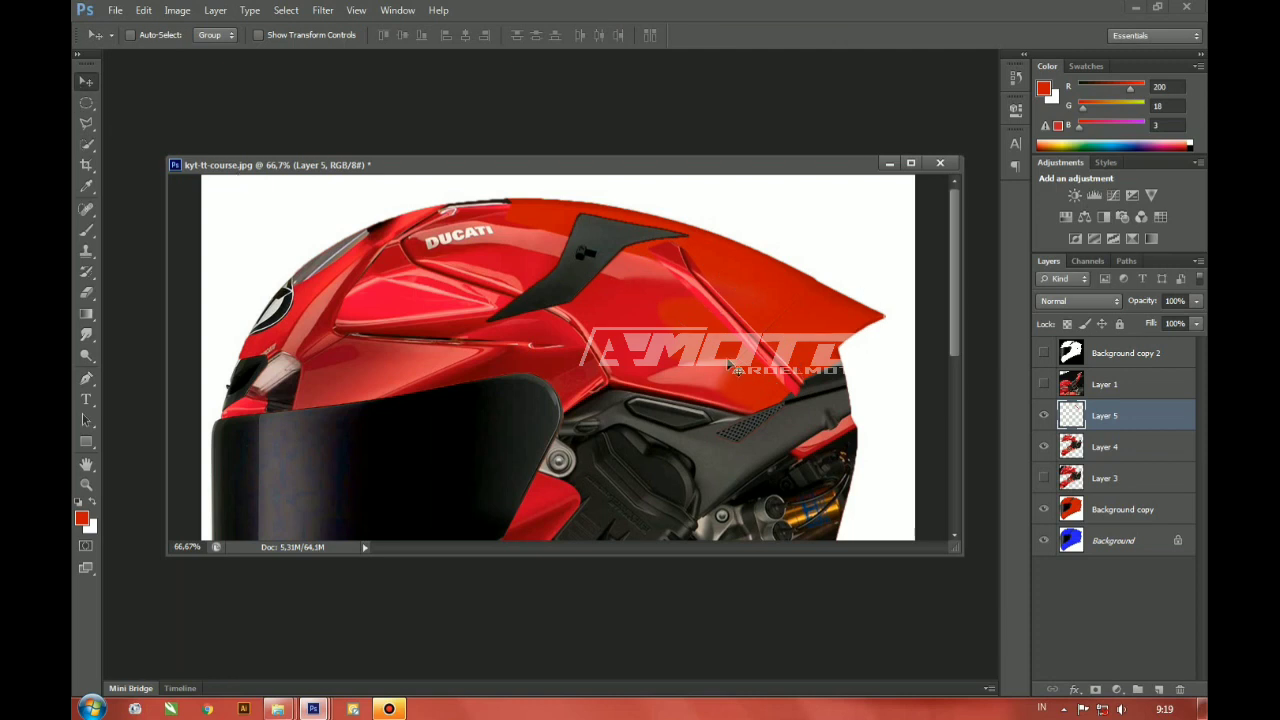
Step: Rotate the crease on Layer 5 by about -165° and position it between the black vent and the dark side panel
{"action": "key", "text": "ctrl+minus"}
{"action": "key", "text": "ctrl+minus"}
{"action": "key", "text": "ctrl+plus"}
{"action": "key", "text": "ctrl+plus"}
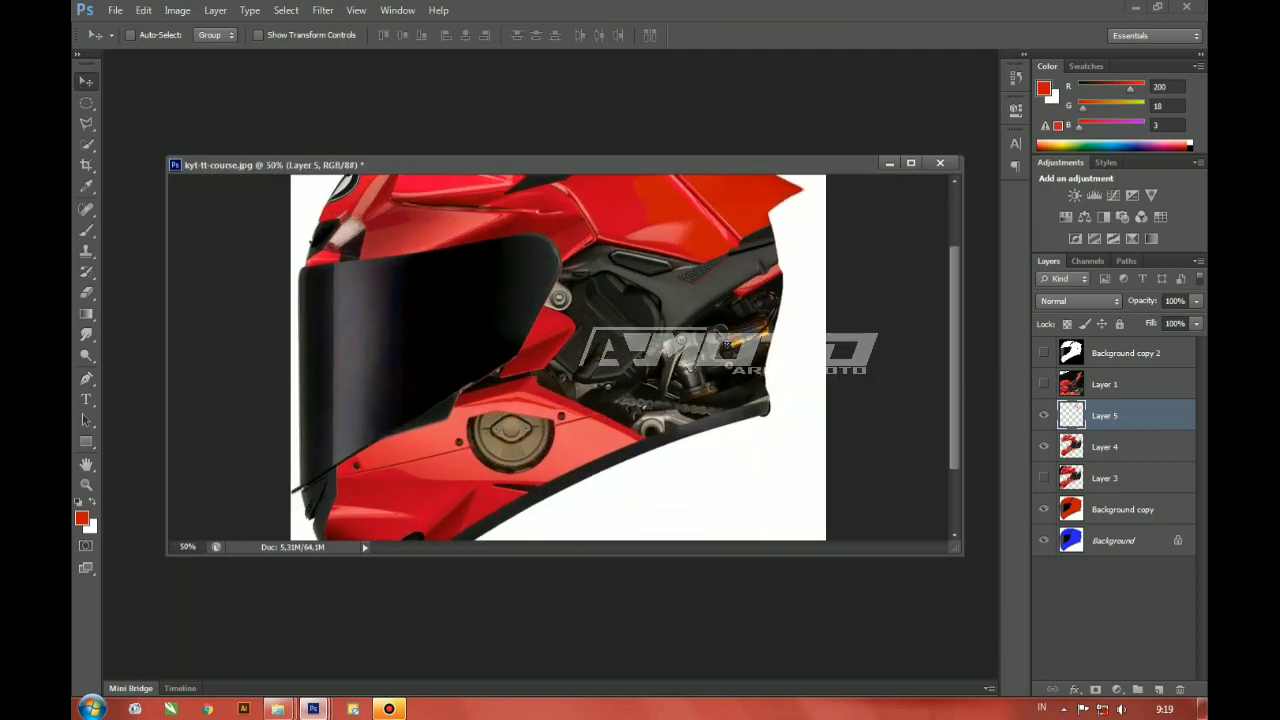
{"action": "left_click_drag", "start_coordinate": [774, 276], "coordinate": [714, 480]}
{"action": "key", "text": "ctrl+t"}
{"action": "left_click_drag", "start_coordinate": [897, 262], "coordinate": [762, 433]}
{"action": "left_click_drag", "start_coordinate": [768, 389], "coordinate": [766, 404]}
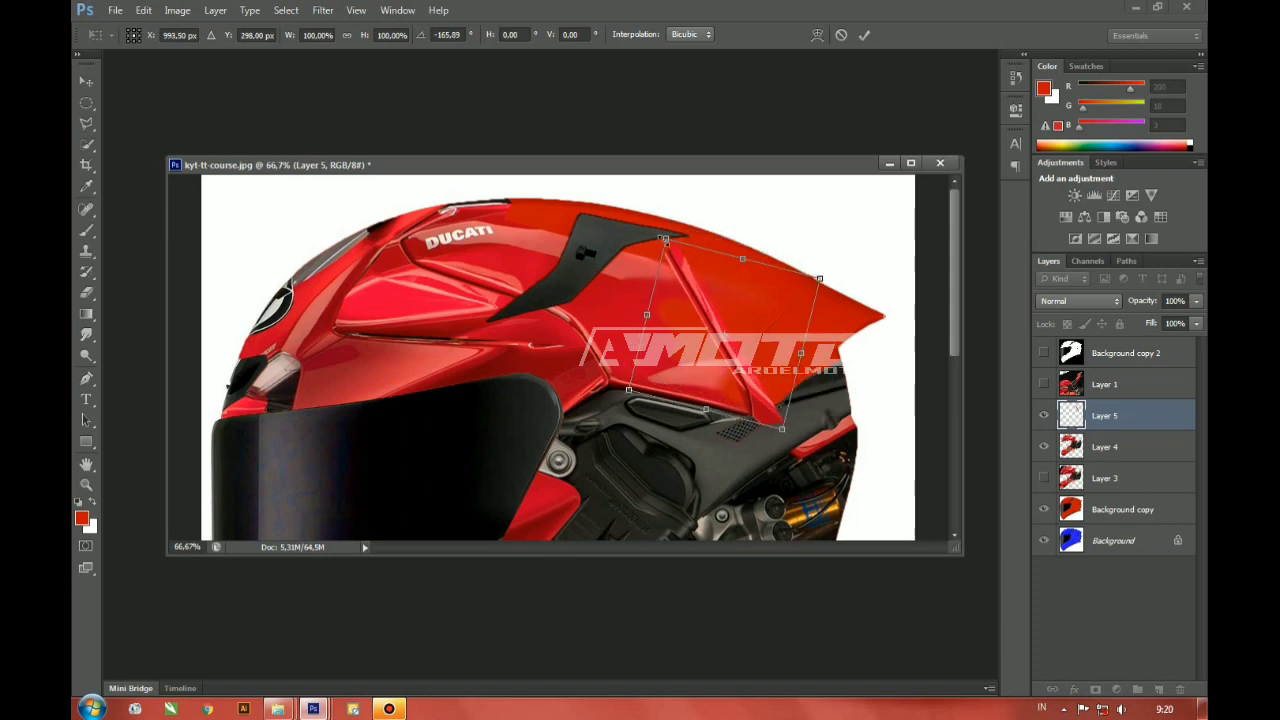
{"action": "left_click_drag", "start_coordinate": [673, 242], "coordinate": [655, 226]}
{"action": "key", "text": "Return"}
Step: Cut away the crease's ends overlapping the black vent and dark side panel using the Polygonal Lasso, and deselect
{"action": "left_click", "coordinate": [86, 123]}
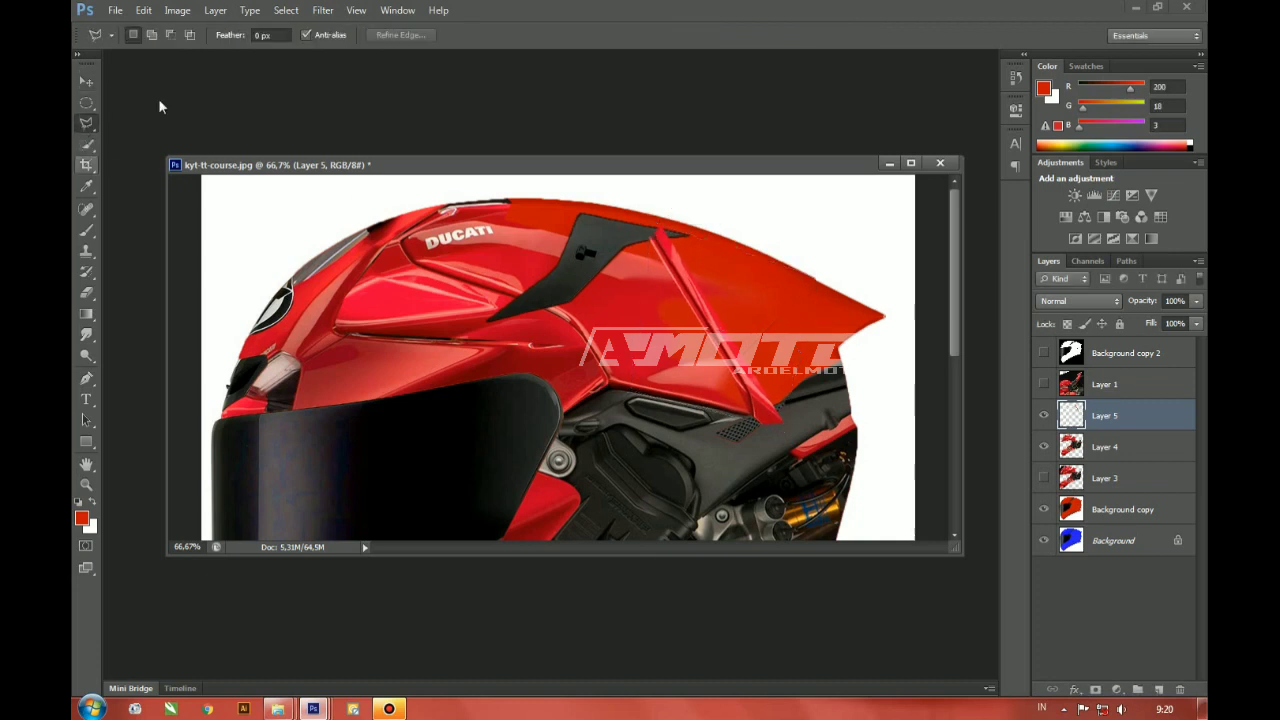
{"action": "left_click", "coordinate": [688, 236]}
{"action": "left_click", "coordinate": [617, 245]}
{"action": "double_click", "coordinate": [647, 213]}
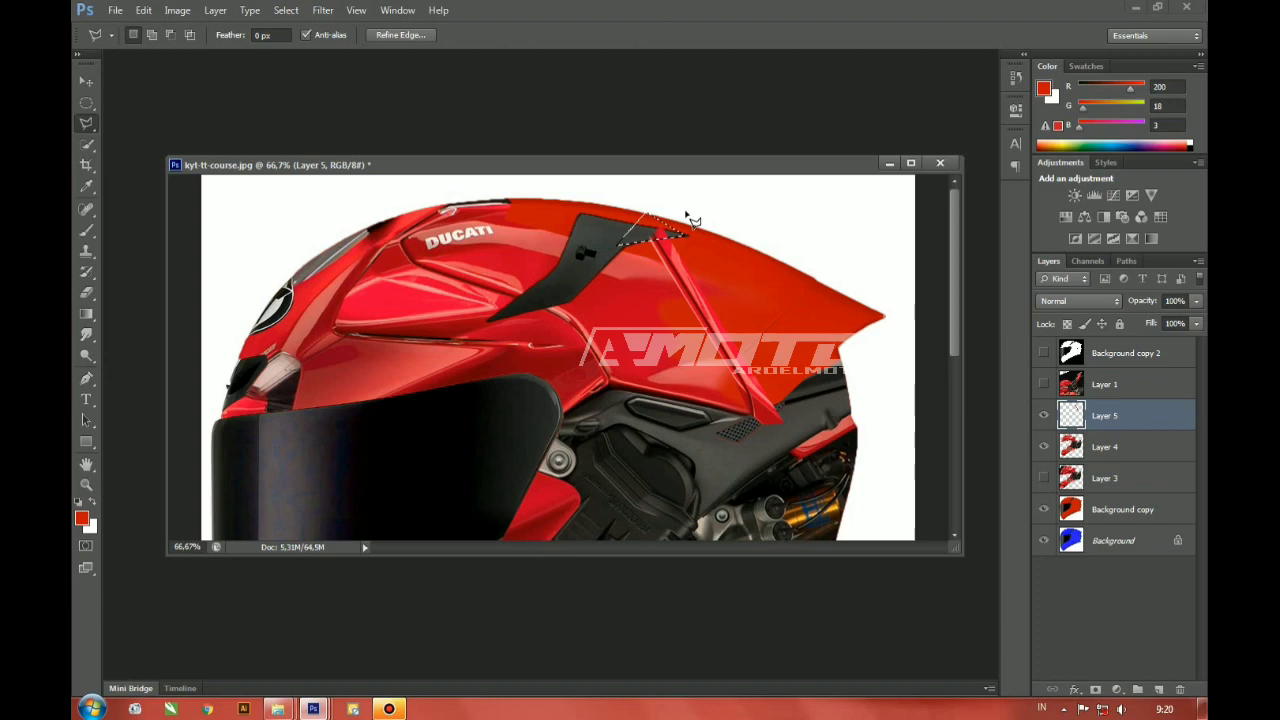
{"action": "key", "text": "Delete"}
{"action": "key", "text": "ctrl+d"}
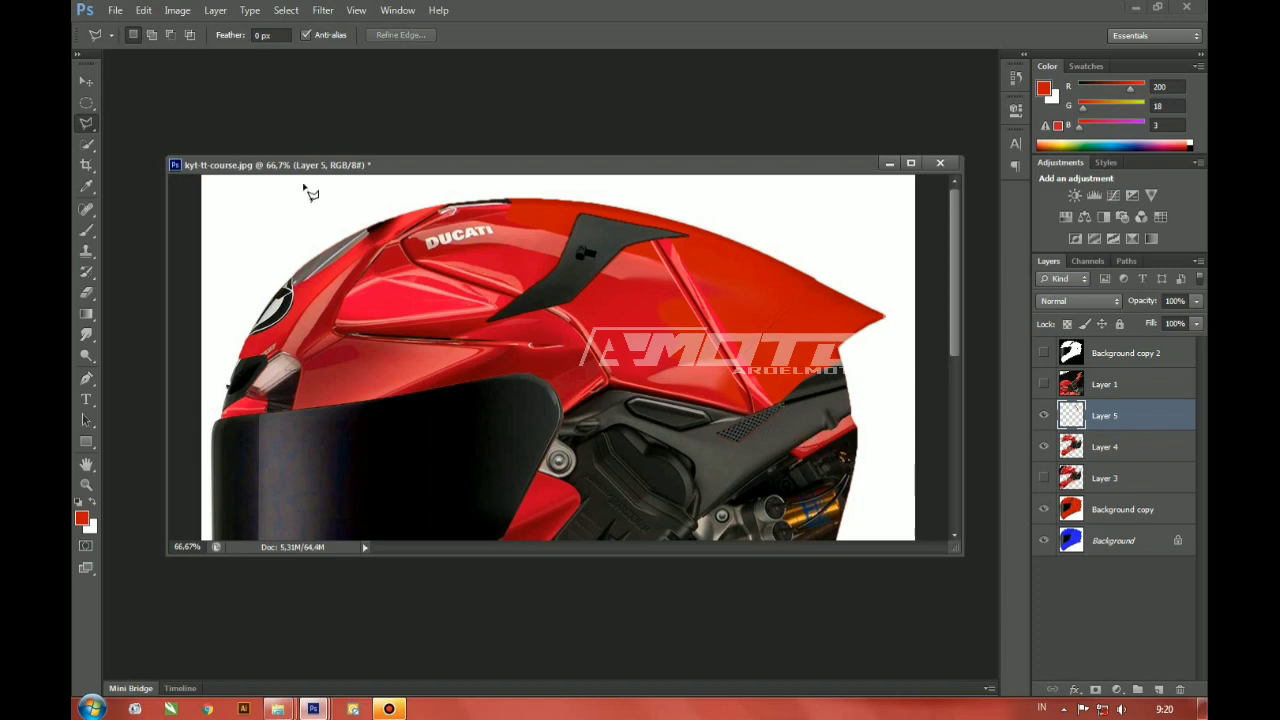
Step: Outline the red shell behind the rear crease with the Polygonal Lasso, smudge the crease's rear edge into it at 50% strength, and deselect
{"action": "left_click", "coordinate": [653, 225]}
{"action": "left_click", "coordinate": [773, 424]}
{"action": "left_click", "coordinate": [869, 399]}
{"action": "left_click", "coordinate": [888, 290]}
{"action": "double_click", "coordinate": [635, 206]}
{"action": "left_click", "coordinate": [86, 335]}
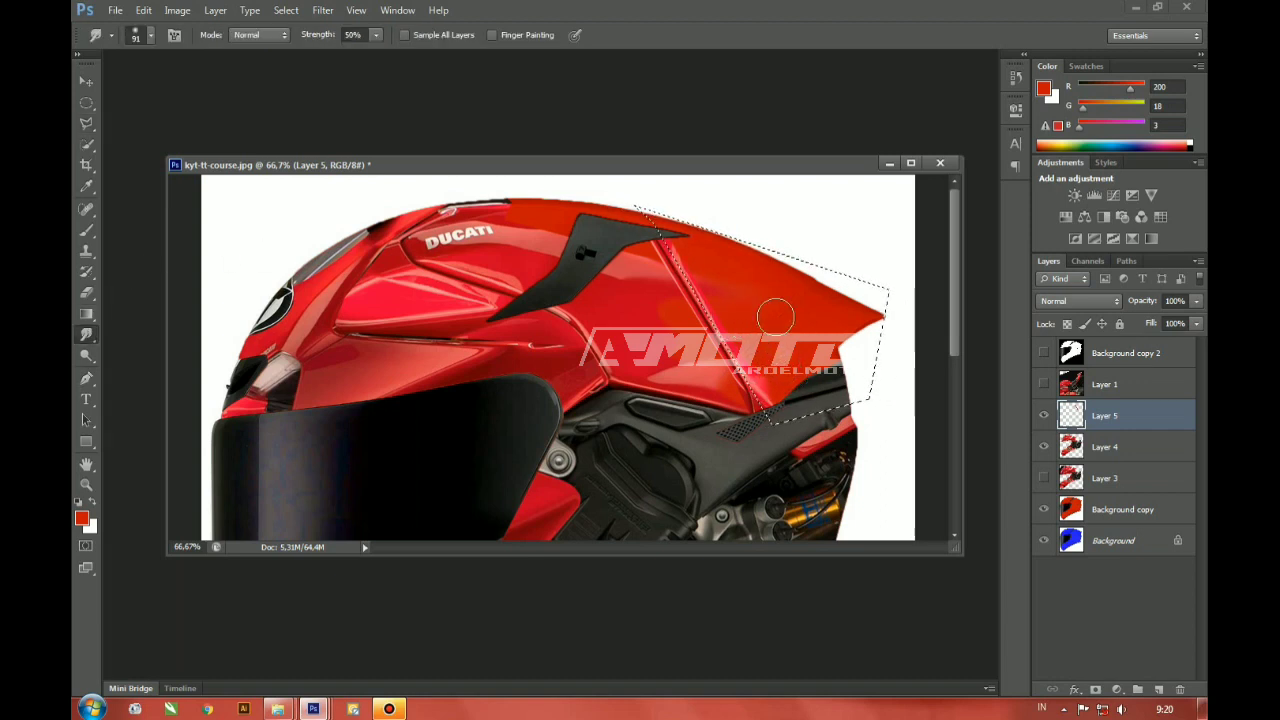
{"action": "mouse_move", "coordinate": [720, 286]}
{"action": "left_mouse_down"}
{"action": "mouse_move", "coordinate": [808, 317]}
{"action": "mouse_move", "coordinate": [741, 307]}
{"action": "mouse_move", "coordinate": [798, 349]}
{"action": "mouse_move", "coordinate": [803, 367]}
{"action": "mouse_move", "coordinate": [770, 393]}
{"action": "left_mouse_up"}
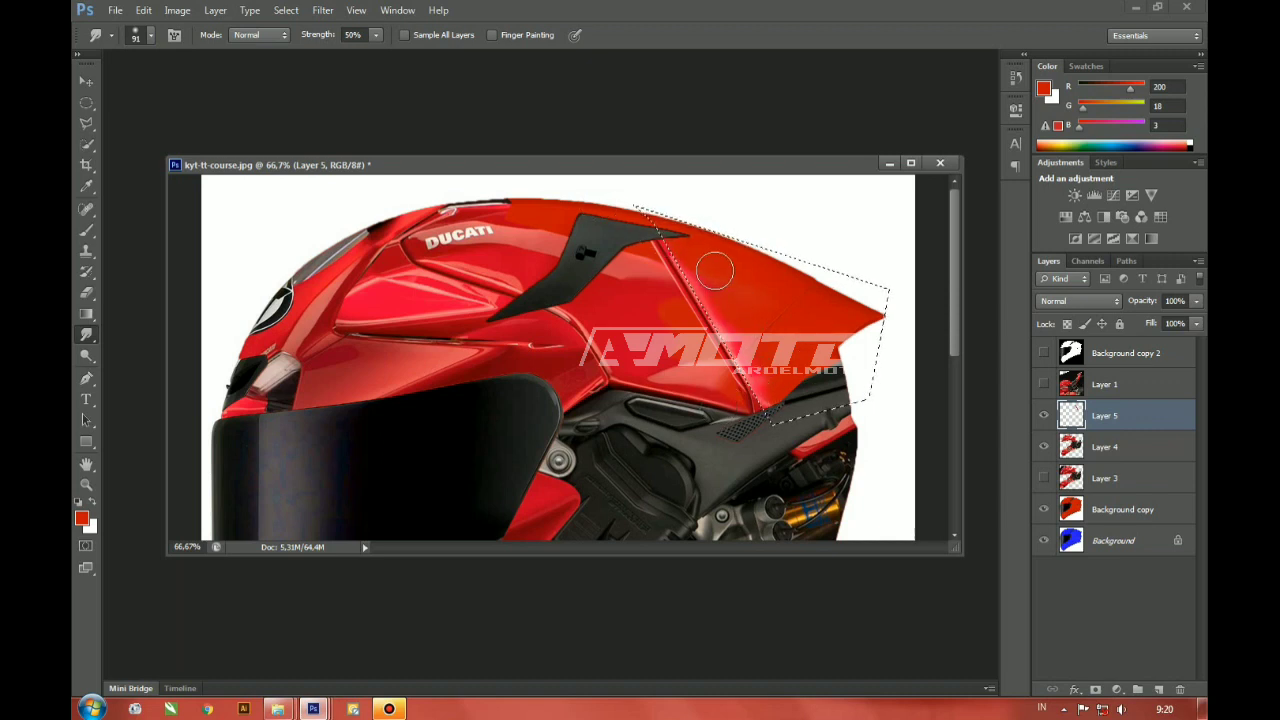
{"action": "left_click", "coordinate": [95, 127]}
{"action": "left_click", "coordinate": [743, 312]}
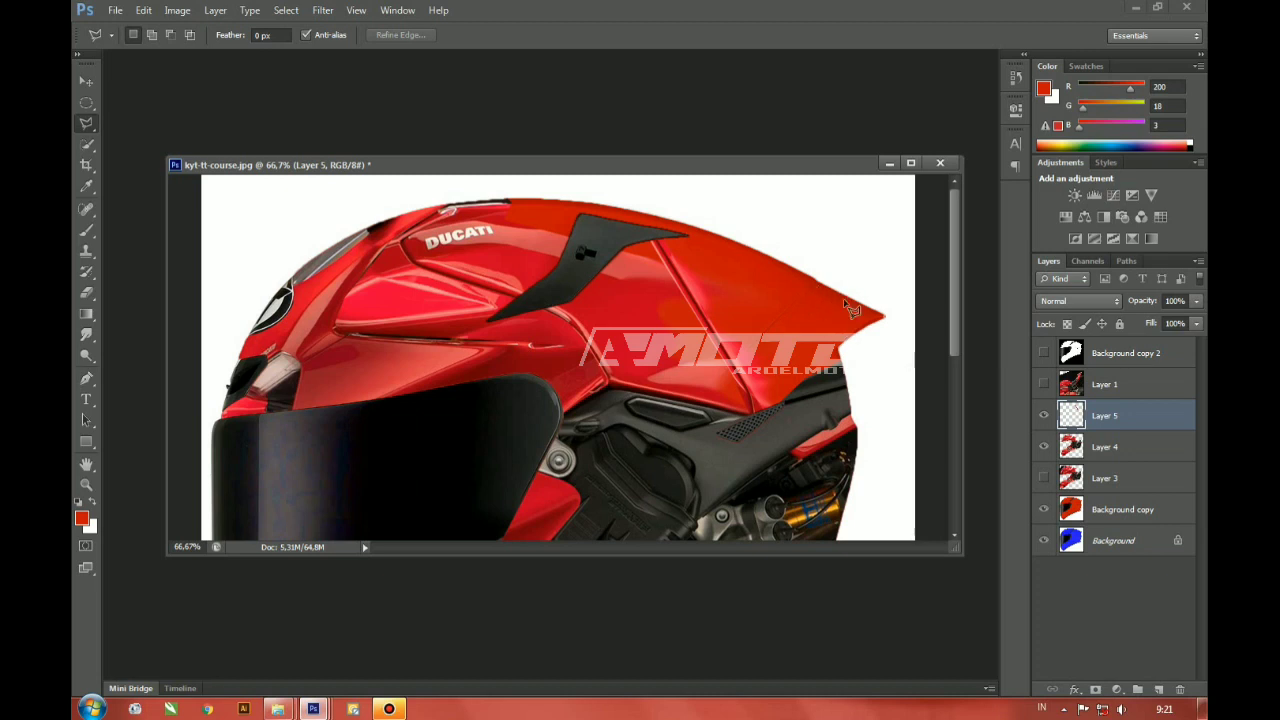
Step: Even out the pink smear behind the crease within a lassoed area, deselect, and merge Layer 5 into Layer 4
{"action": "key", "text": "ctrl+minus"}
{"action": "key", "text": "ctrl+minus"}
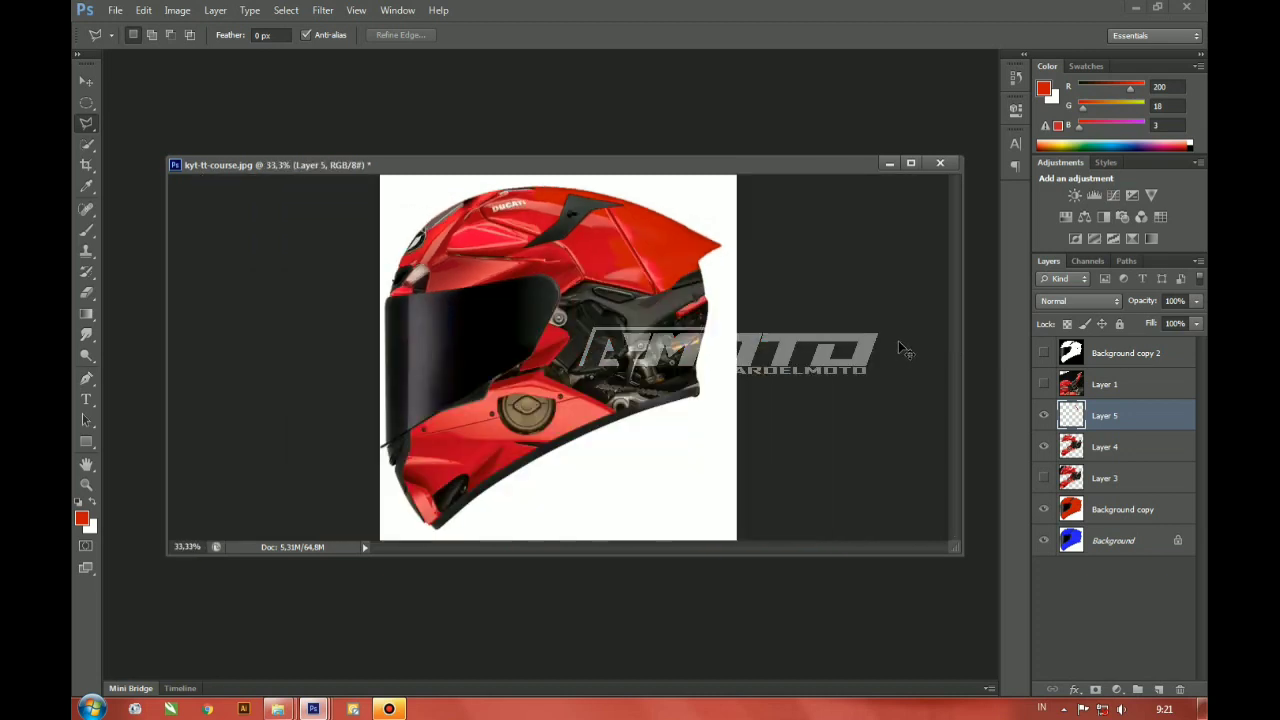
{"action": "key", "text": "ctrl+plus"}
{"action": "key", "text": "ctrl+plus"}
{"action": "left_click_drag", "start_coordinate": [766, 251], "coordinate": [723, 315]}
{"action": "left_click", "coordinate": [789, 381]}
{"action": "double_click", "coordinate": [865, 269]}
{"action": "mouse_move", "coordinate": [806, 282]}
{"action": "left_mouse_down"}
{"action": "mouse_move", "coordinate": [793, 281]}
{"action": "mouse_move", "coordinate": [778, 351]}
{"action": "left_mouse_up"}
{"action": "key", "text": "ctrl+d"}
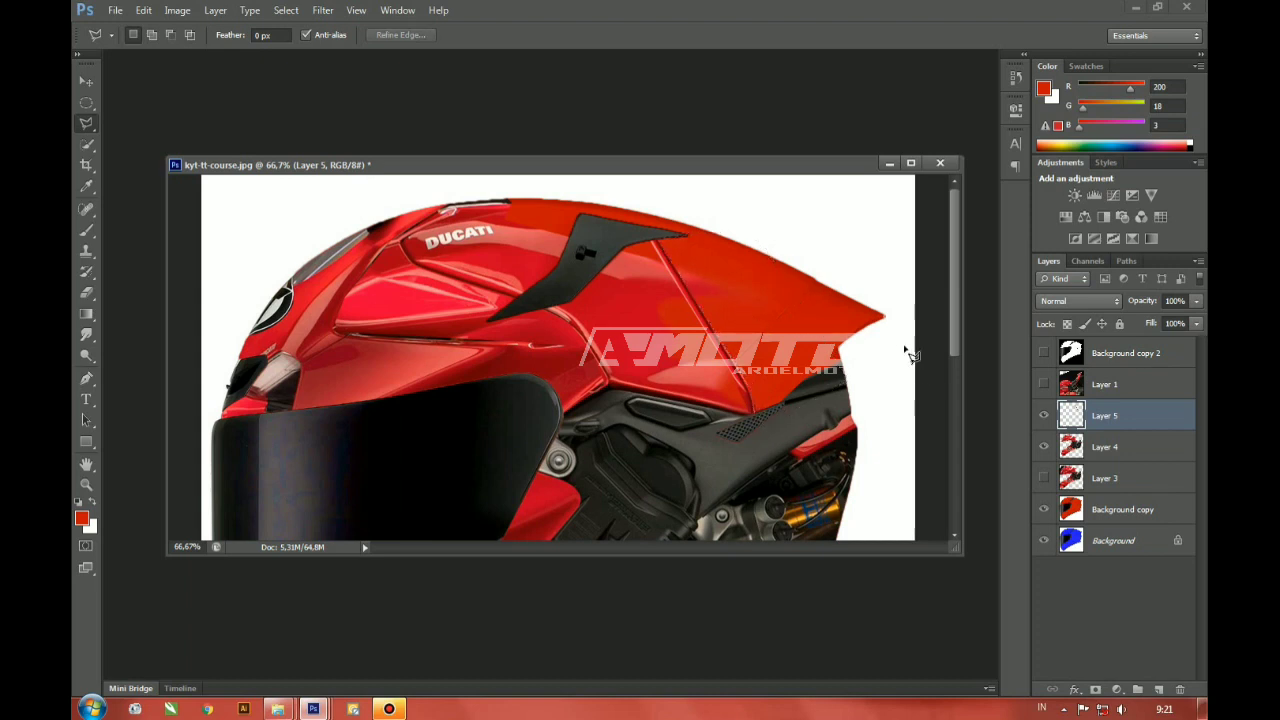
{"action": "key", "text": "ctrl+minus"}
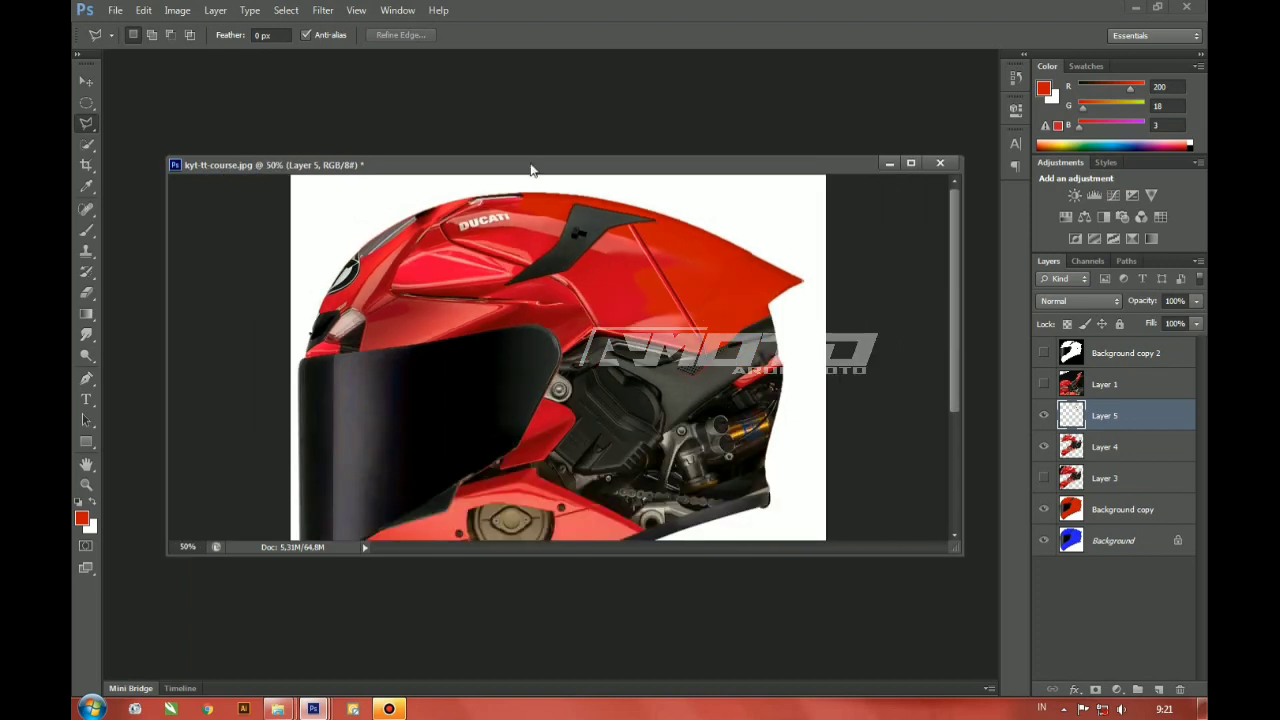
{"action": "key", "text": "Delete"}
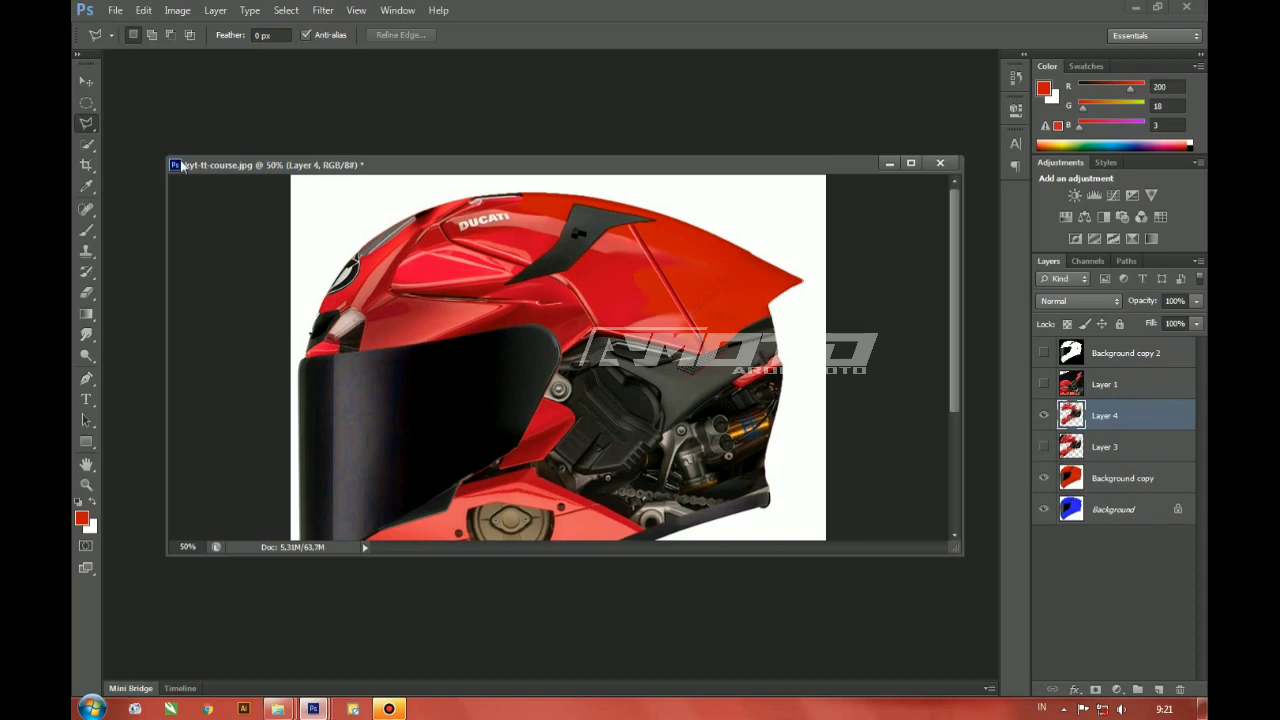
Step: Select the round metal bolt beside the visor's rear edge with the Elliptical Marquee and copy it to a new layer
{"action": "left_click", "coordinate": [86, 103]}
{"action": "key", "text": "ctrl+plus"}
{"action": "key", "text": "ctrl+plus"}
{"action": "key", "text": "ctrl+plus"}
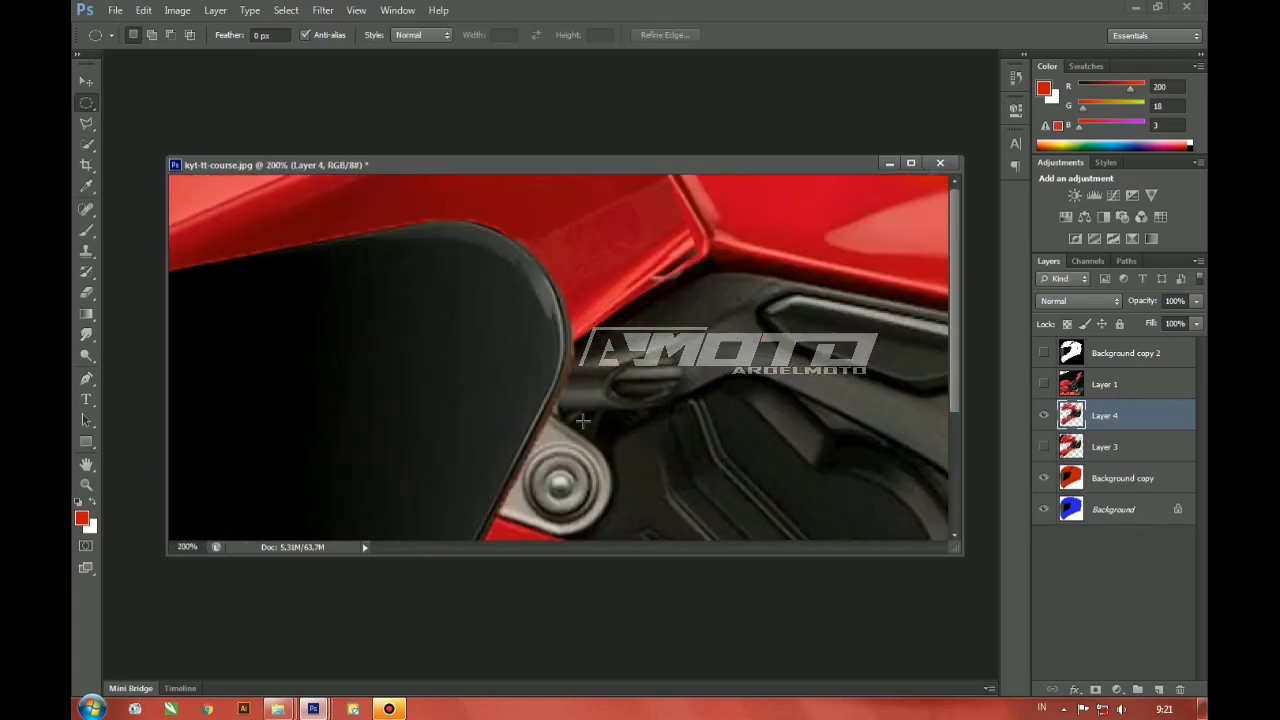
{"action": "mouse_move", "coordinate": [521, 458]}
{"action": "left_mouse_down"}
{"action": "mouse_move", "coordinate": [590, 500]}
{"action": "mouse_move", "coordinate": [605, 530]}
{"action": "mouse_move", "coordinate": [595, 535]}
{"action": "mouse_move", "coordinate": [576, 488]}
{"action": "left_mouse_up"}
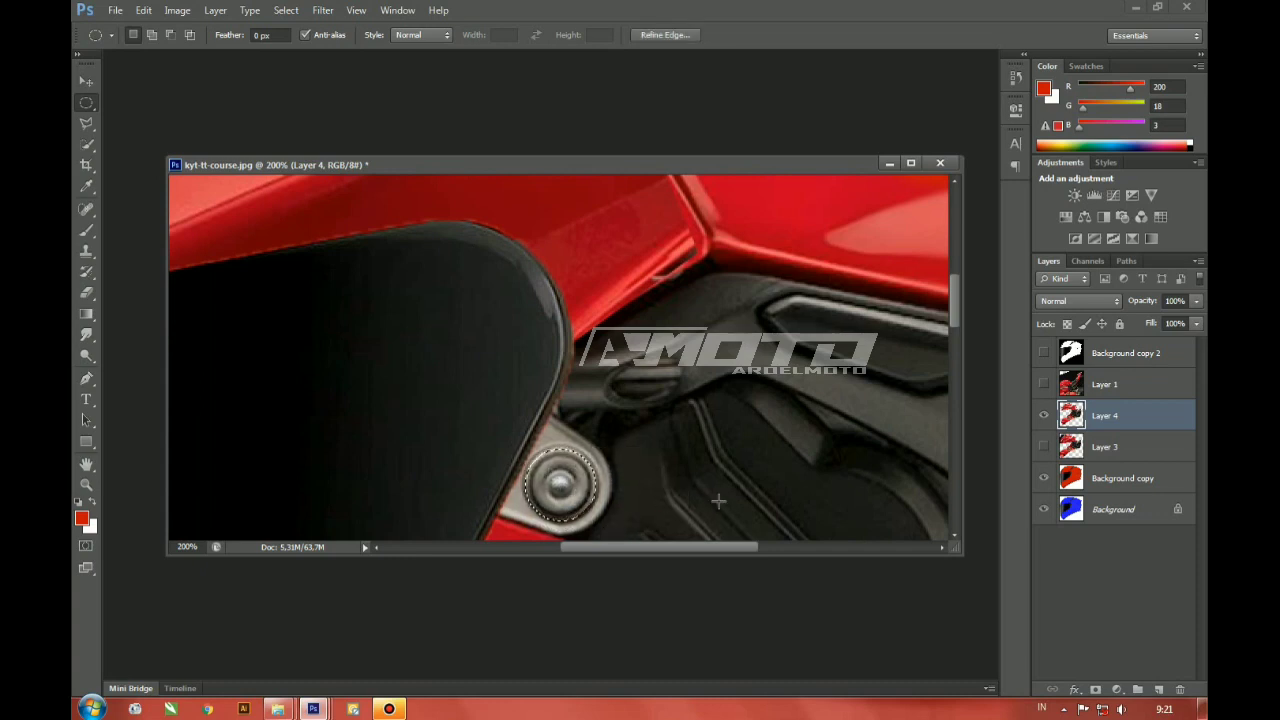
{"action": "key", "text": "ctrl+j"}
Step: Move the copied bolt onto the red shell's lower rear, just in front of the bottom end of the diagonal crease
{"action": "key", "text": "v"}
{"action": "left_click_drag", "start_coordinate": [634, 458], "coordinate": [804, 350]}
{"action": "key", "text": "ctrl+minus"}
{"action": "key", "text": "ctrl+minus"}
{"action": "key", "text": "ctrl+minus"}
{"action": "left_click_drag", "start_coordinate": [642, 361], "coordinate": [720, 333]}
{"action": "left_click_drag", "start_coordinate": [697, 394], "coordinate": [710, 320]}
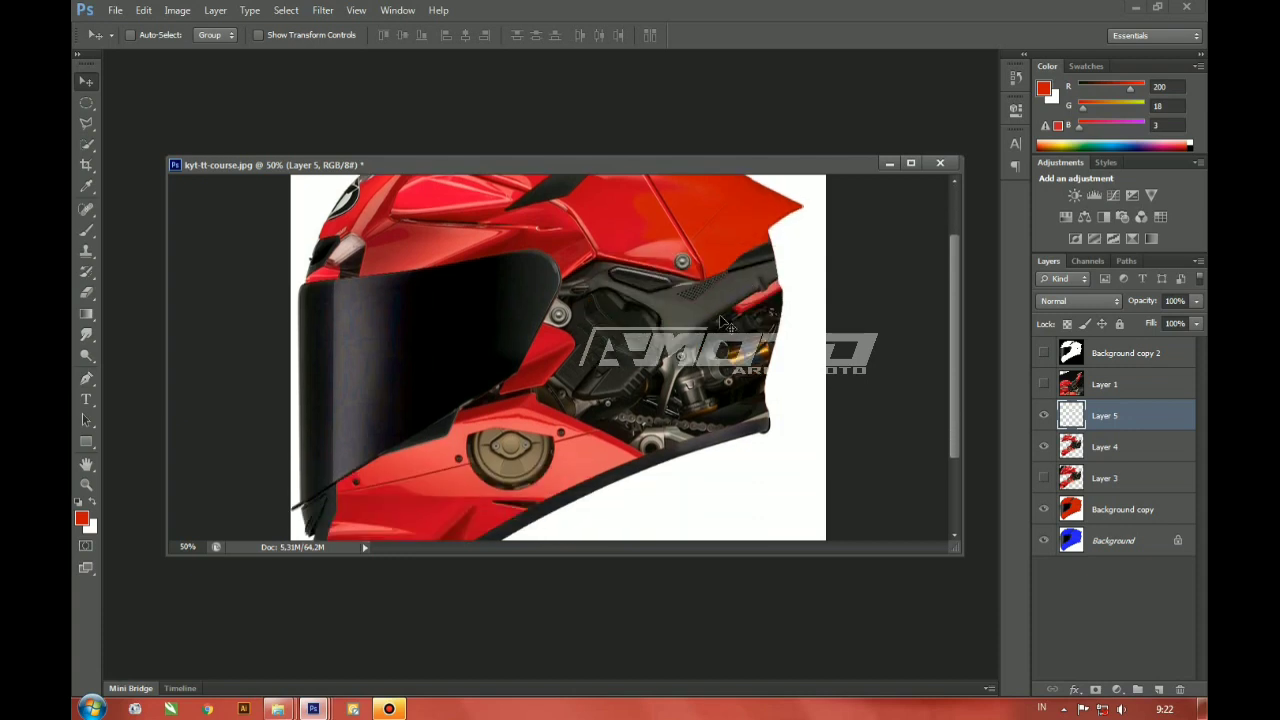
Step: Duplicate the bolt onto the red chin area below the visor's lower front edge and merge the duplicate into Layer 5
{"action": "left_click_drag", "start_coordinate": [683, 268], "coordinate": [357, 509]}
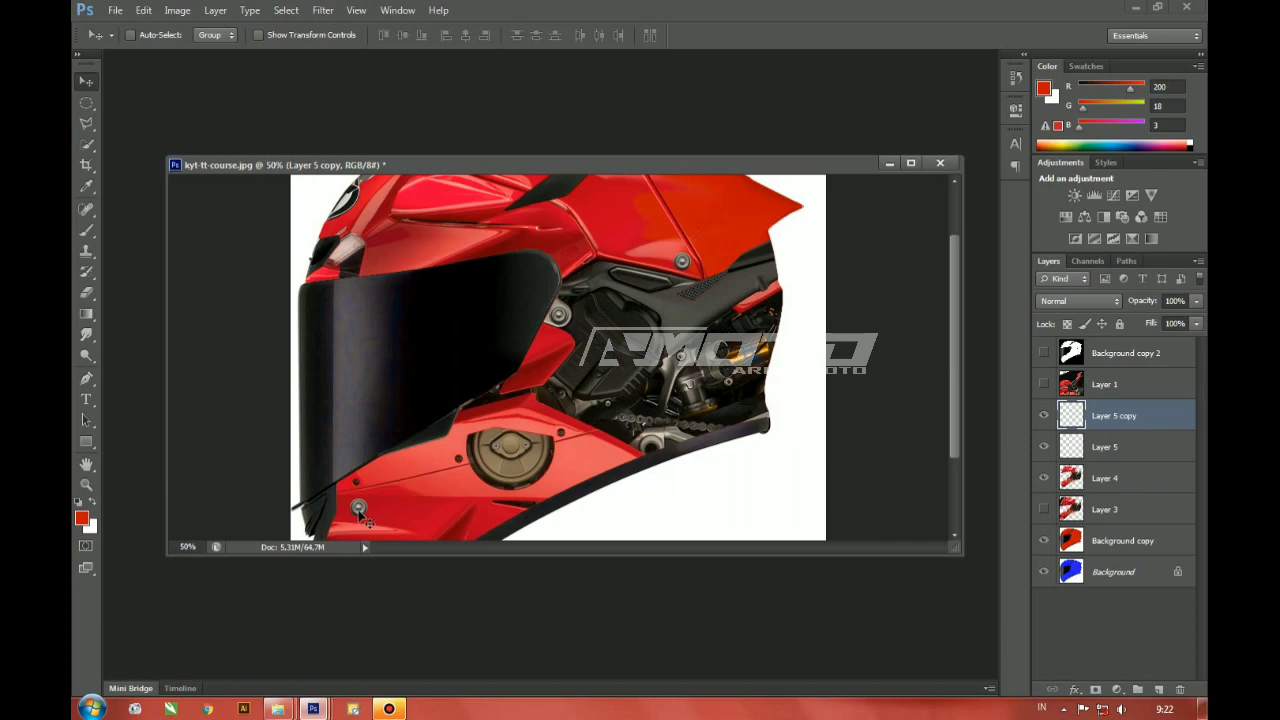
{"action": "key", "text": "ctrl+minus"}
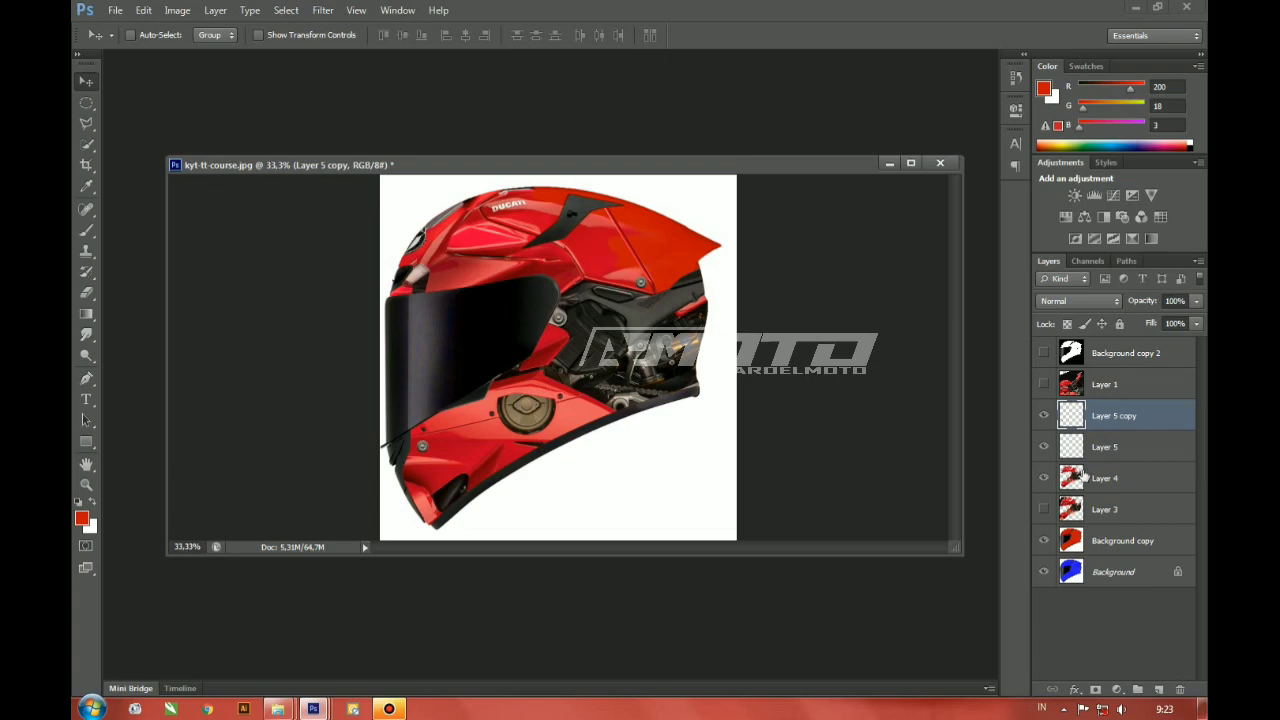
{"action": "key", "text": "Delete"}
Step: Apply Bevel & Emboss and Stroke layer styles to the bolts on Layer 5 and merge them into Layer 4
{"action": "right_click", "coordinate": [1072, 424]}
{"action": "left_click", "coordinate": [1043, 41]}
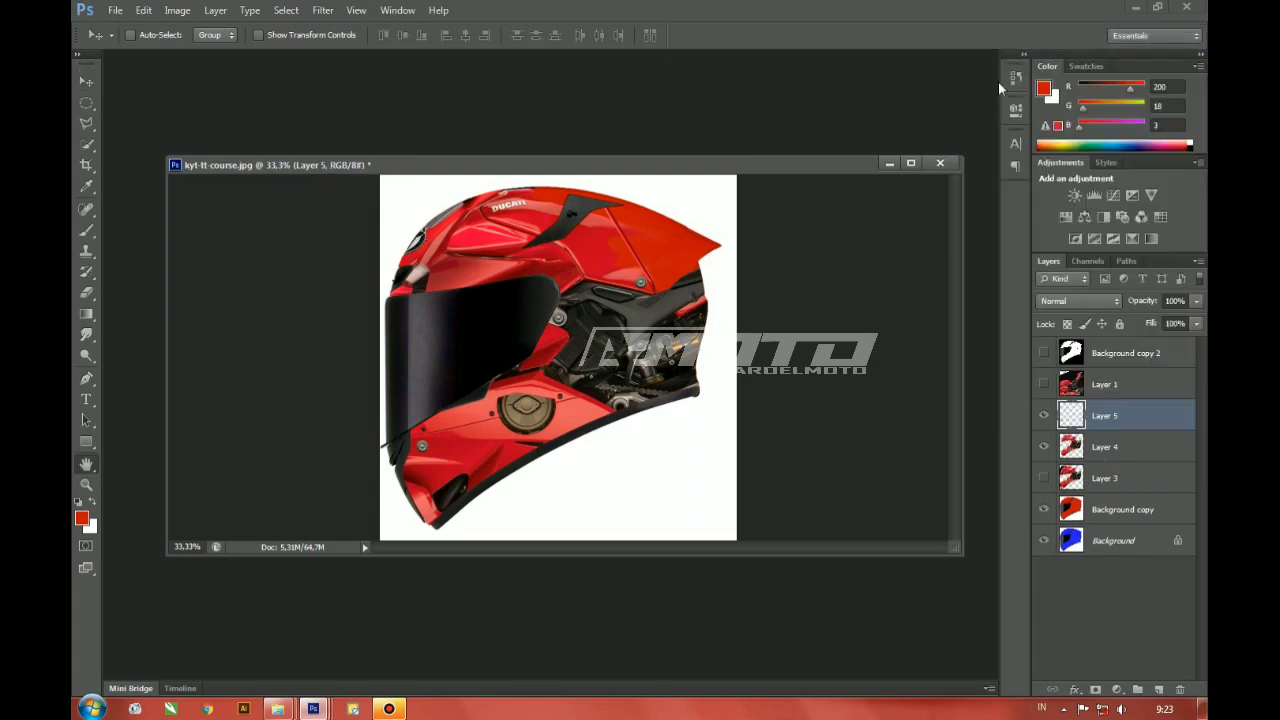
{"action": "key", "text": "ctrl+plus"}
{"action": "scroll", "coordinate": [495, 390], "scroll_direction": "down", "scroll_amount": 2}
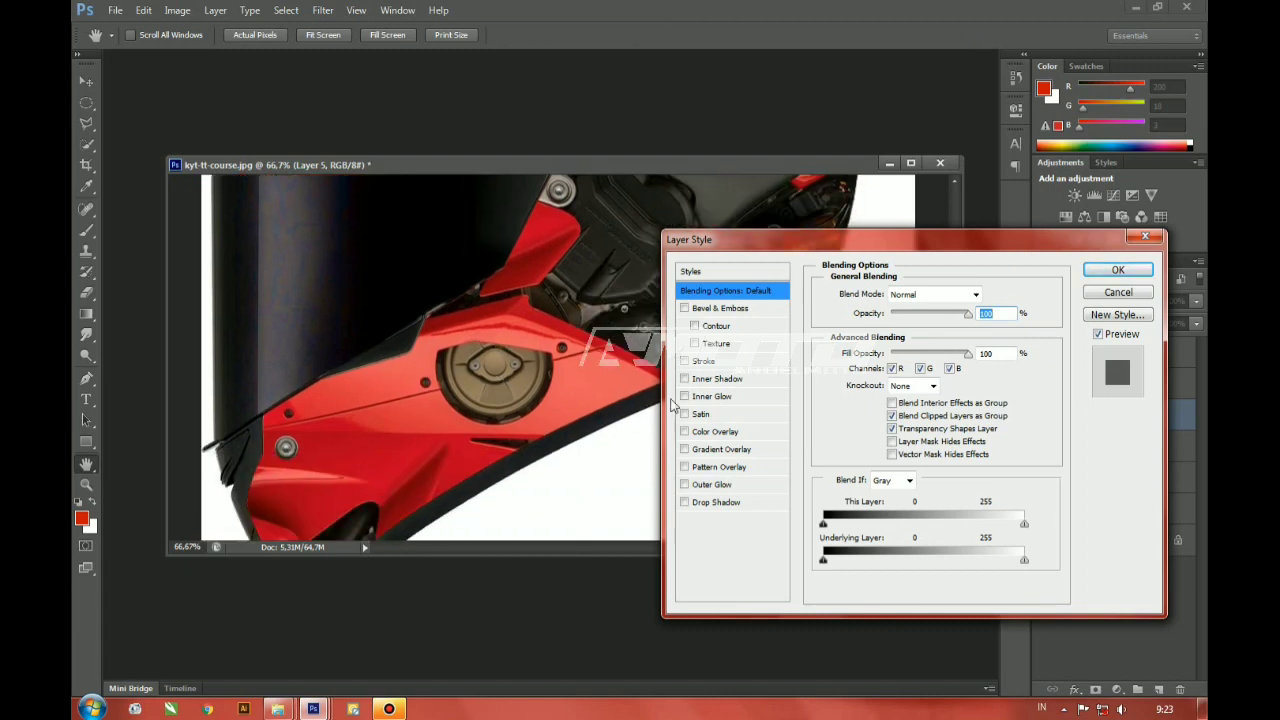
{"action": "left_click", "coordinate": [685, 309]}
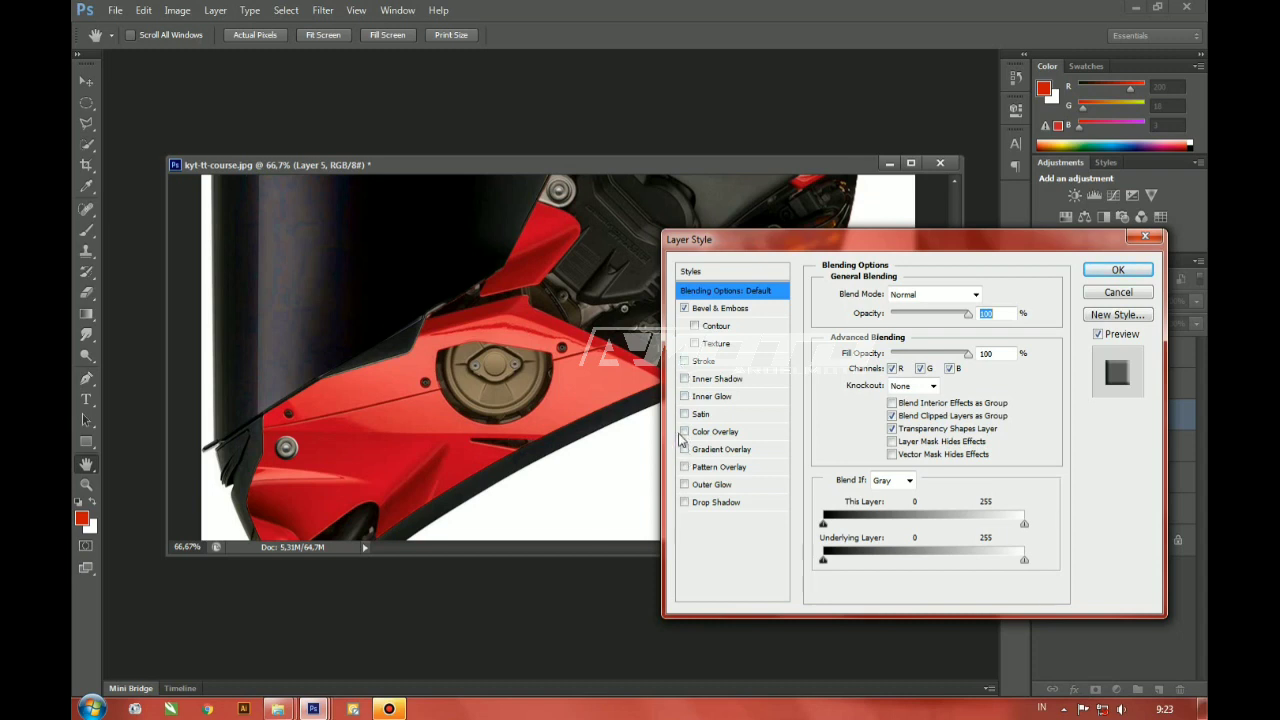
{"action": "left_click", "coordinate": [685, 363]}
{"action": "left_click", "coordinate": [1088, 270]}
{"action": "key", "text": "ctrl+minus"}
{"action": "key", "text": "ctrl+minus"}
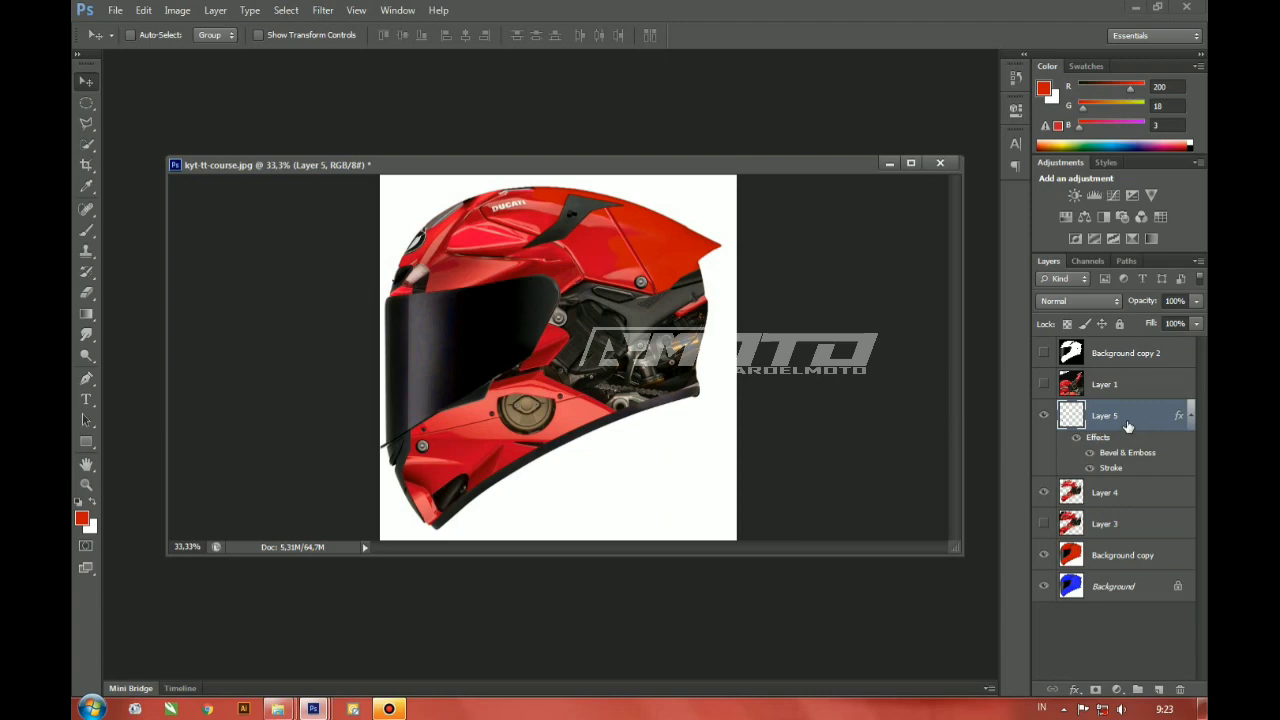
{"action": "key", "text": "Delete"}
Step: Outline a wide diagonal stripe with the Polygonal Lasso from the shell's rear top edge across the visor, angling back along the chin
{"action": "key", "text": "l"}
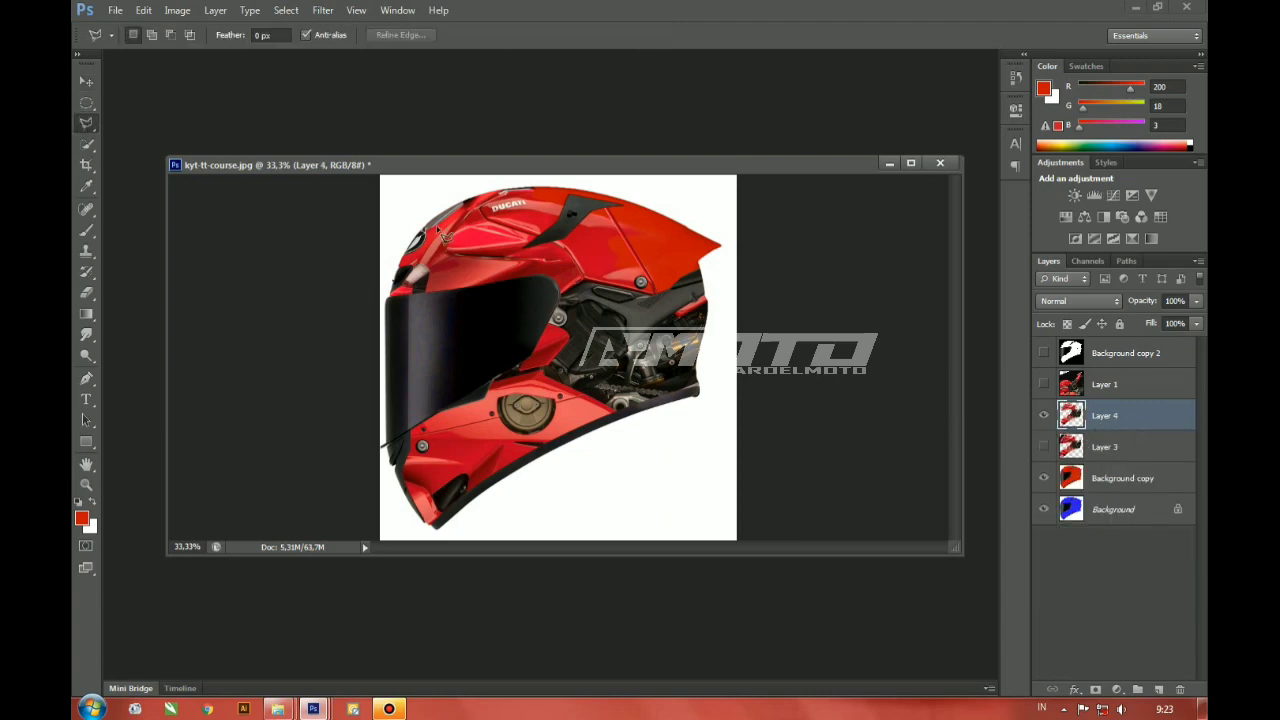
{"action": "left_click", "coordinate": [679, 206]}
{"action": "left_click", "coordinate": [478, 343]}
{"action": "left_click", "coordinate": [433, 404]}
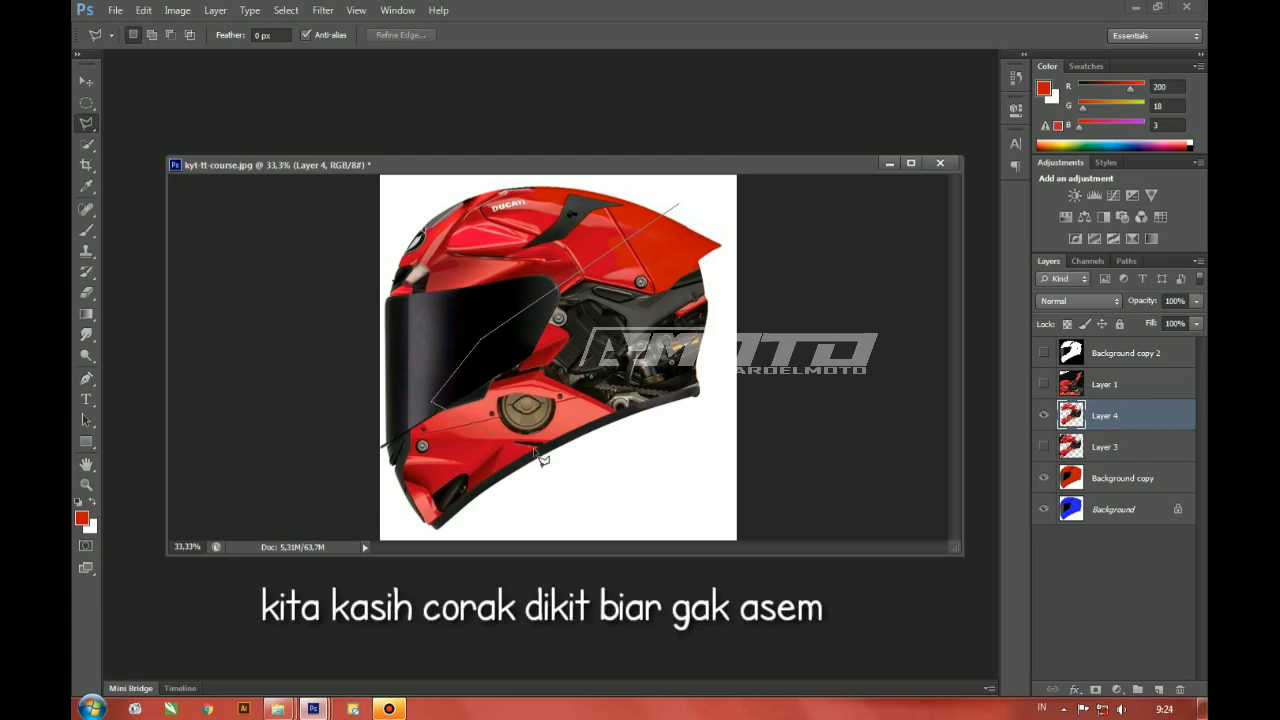
{"action": "left_click", "coordinate": [509, 438]}
{"action": "left_click", "coordinate": [370, 404]}
{"action": "left_click", "coordinate": [568, 258]}
{"action": "double_click", "coordinate": [651, 188]}
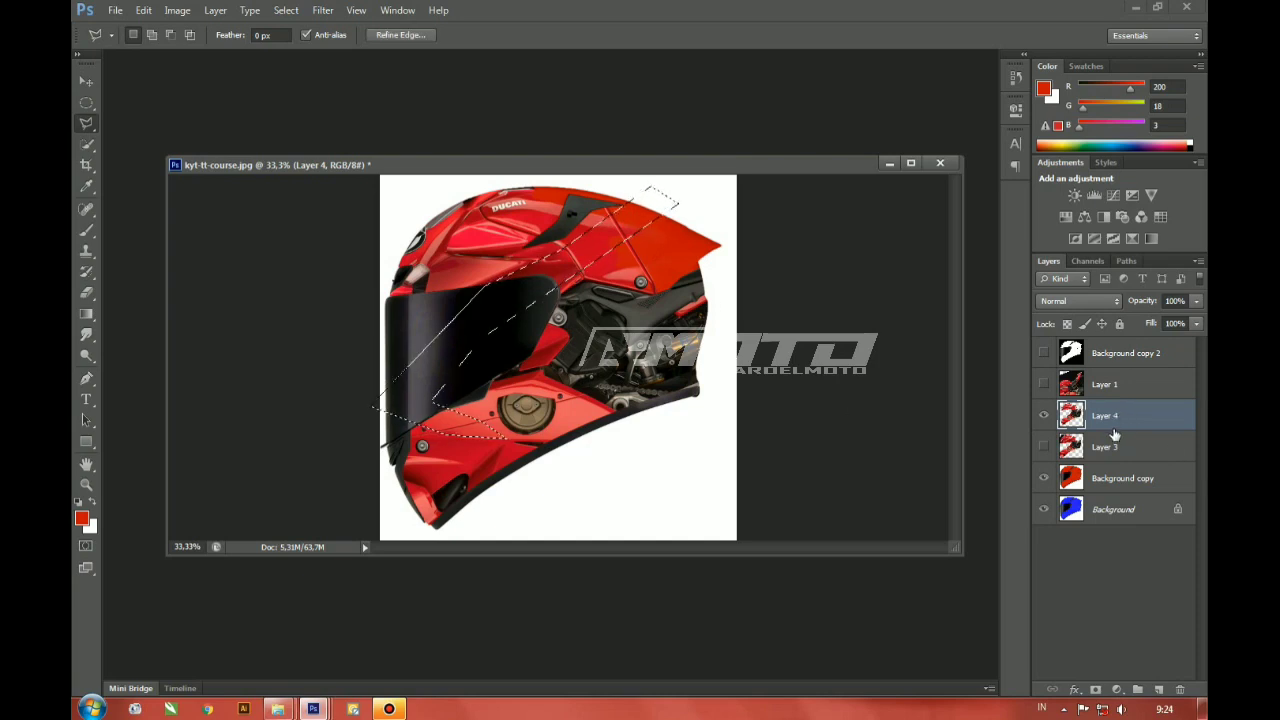
Step: Reorder hidden Layer 3 above Layer 1 and merge Layer 4 down into Background copy
{"action": "left_click_drag", "start_coordinate": [1100, 437], "coordinate": [1100, 376]}
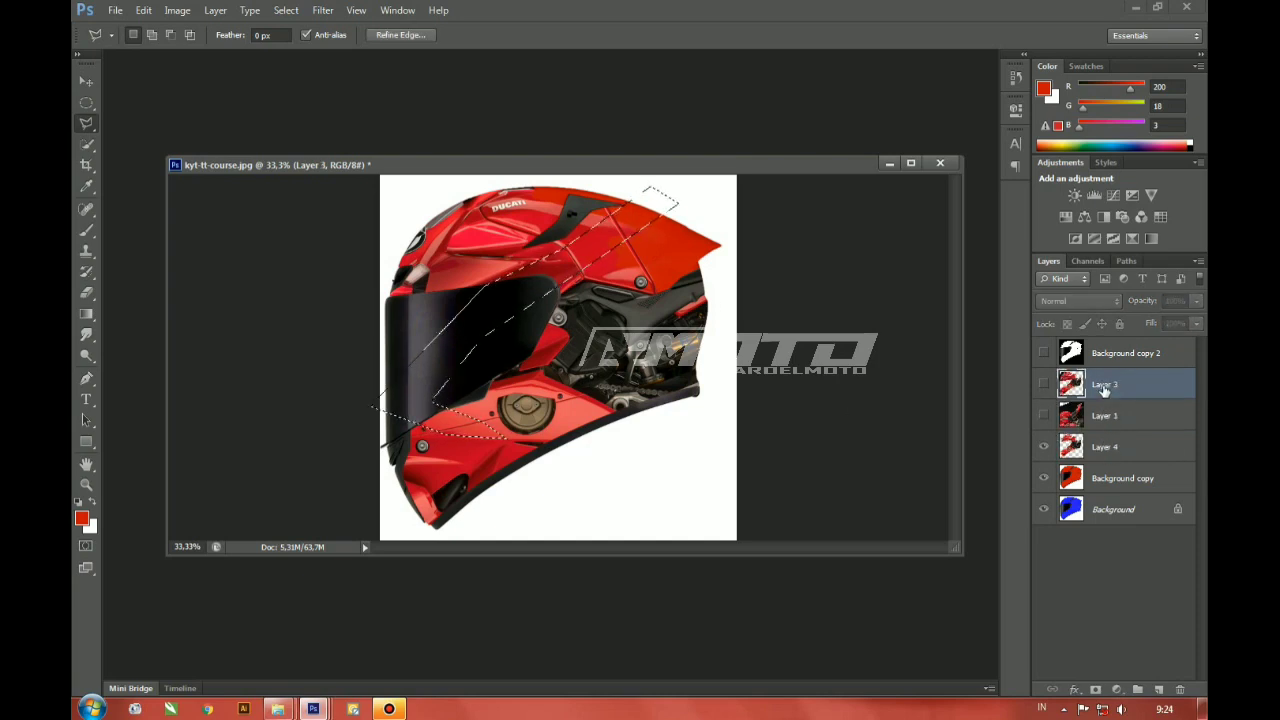
{"action": "left_click", "coordinate": [1100, 446]}
{"action": "key", "text": "ctrl+e"}
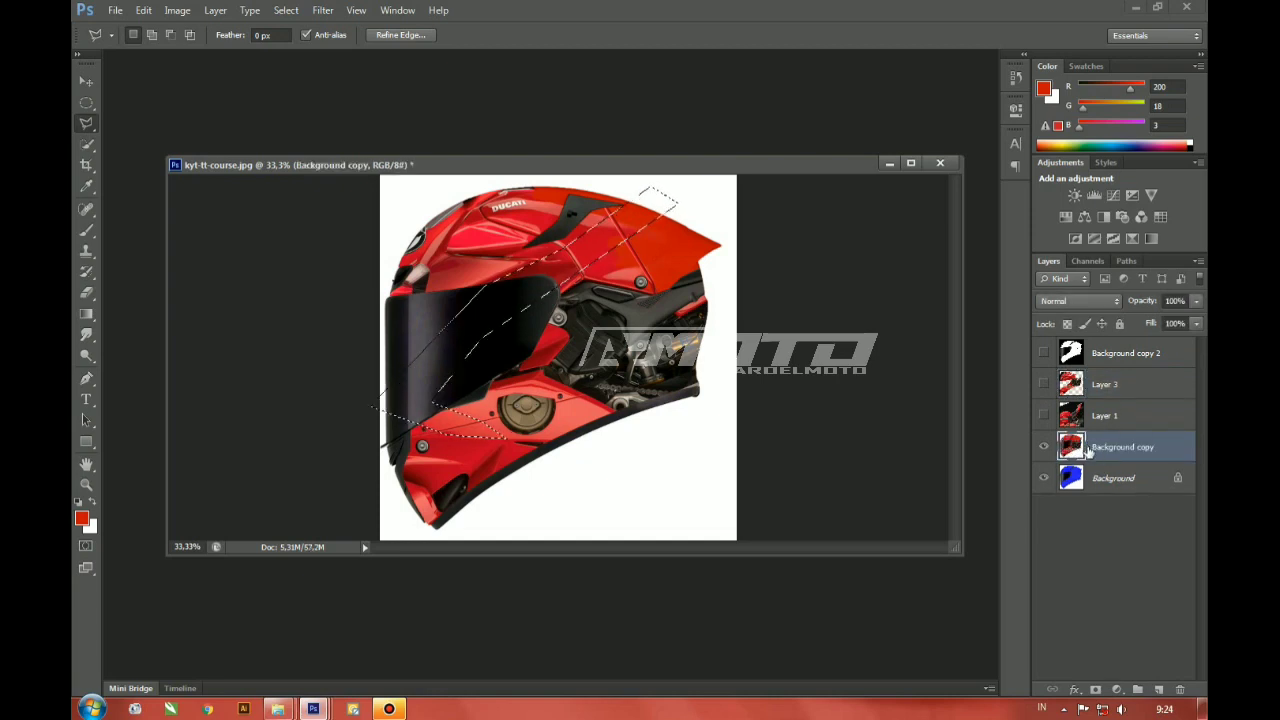
Step: Copy the outlined stripe to a new layer and turn it white using Hue/Saturation with Reds Lightness +100
{"action": "key", "text": "ctrl+j"}
{"action": "key", "text": "ctrl+u"}
{"action": "left_click", "coordinate": [930, 106]}
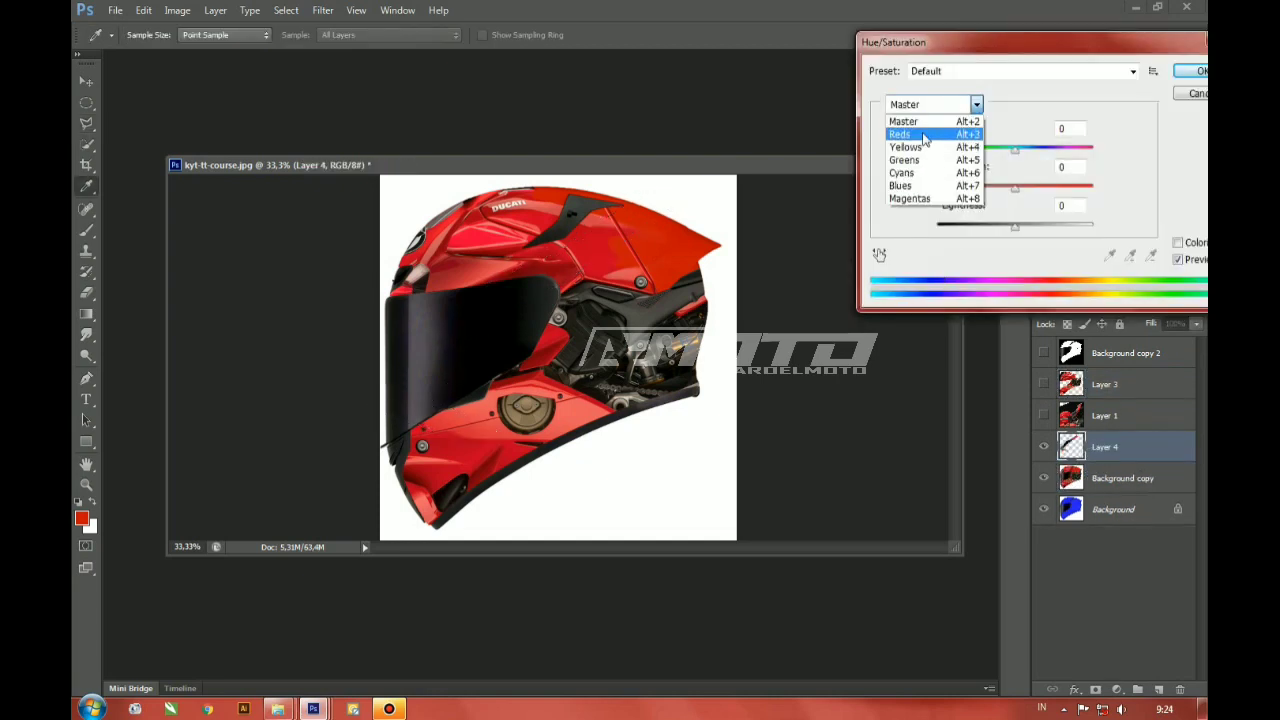
{"action": "left_click", "coordinate": [922, 135]}
{"action": "left_click_drag", "start_coordinate": [1015, 227], "coordinate": [1100, 229]}
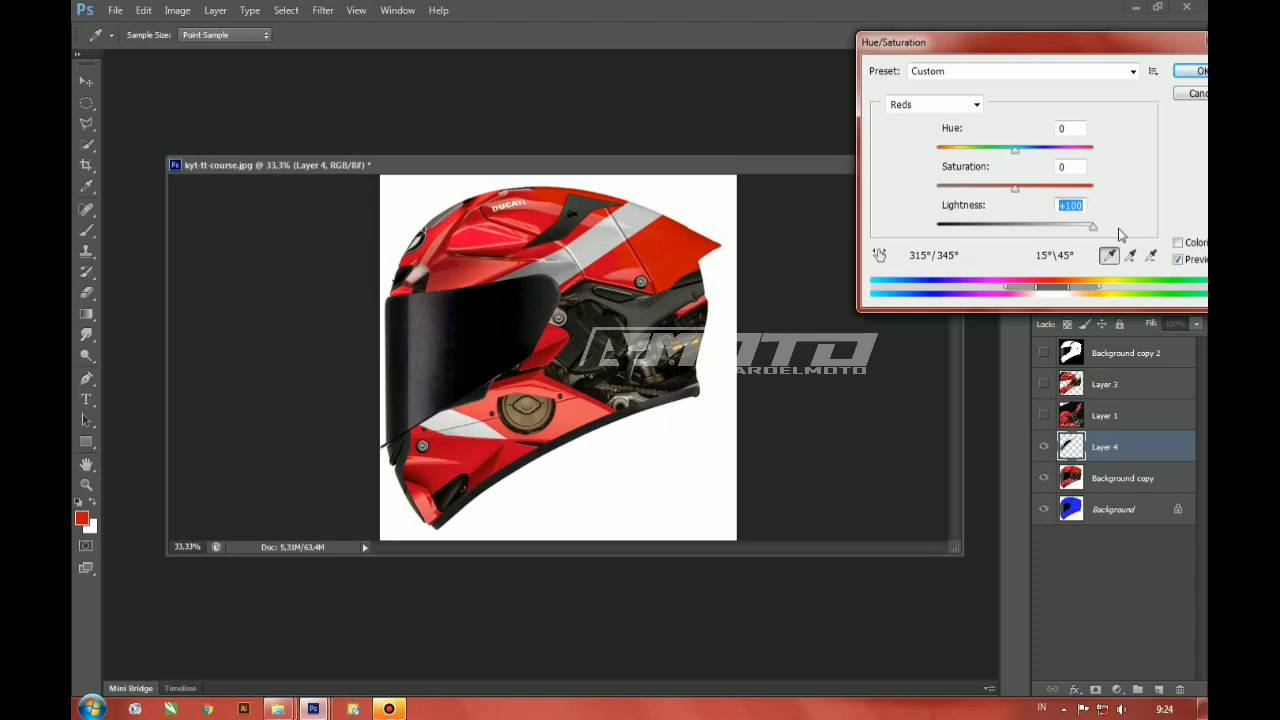
{"action": "left_click", "coordinate": [1195, 71]}
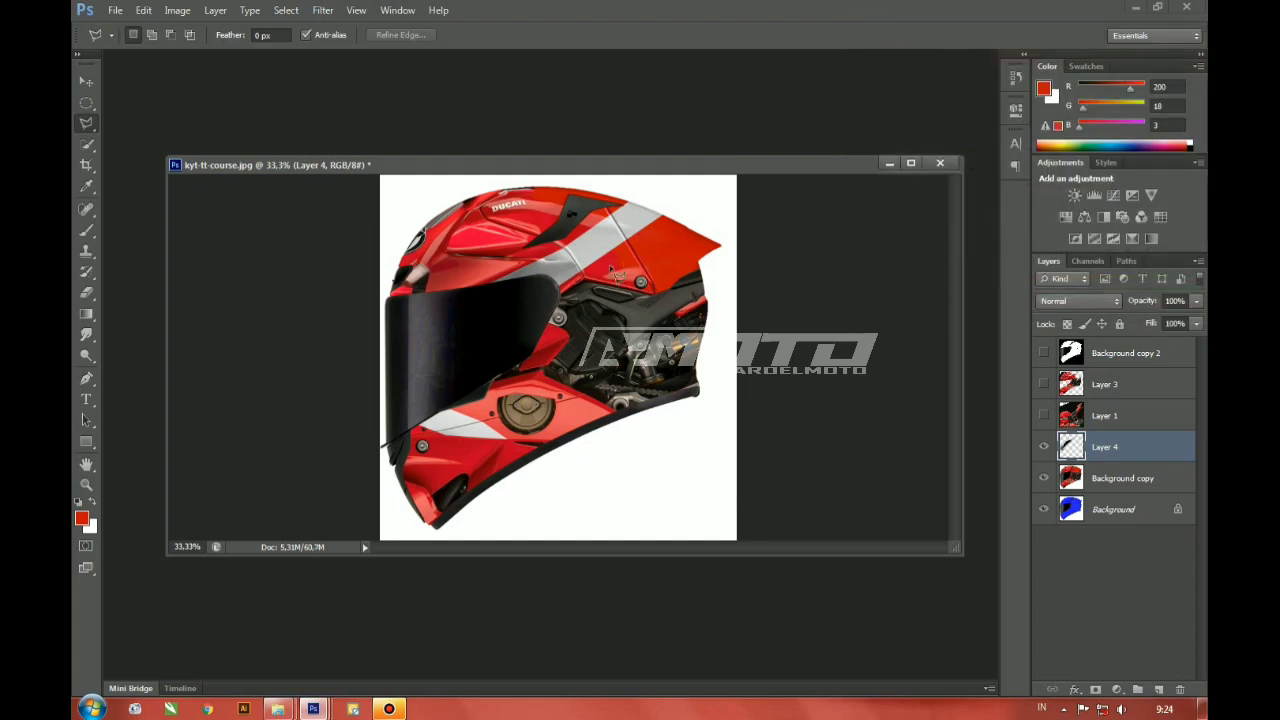
Step: Trim the lower rear edge of the white stripe on the shell using the Polygonal Lasso, and deselect
{"action": "left_click", "coordinate": [662, 209]}
{"action": "left_click", "coordinate": [626, 240]}
{"action": "left_click", "coordinate": [581, 272]}
{"action": "left_click", "coordinate": [515, 307]}
{"action": "left_click", "coordinate": [643, 298]}
{"action": "double_click", "coordinate": [728, 226]}
{"action": "key", "text": "Delete"}
{"action": "key", "text": "ctrl+d"}
Step: Outline a narrower tapered stripe on the shell behind the white one and copy it from Background copy to a new layer
{"action": "left_click", "coordinate": [676, 213]}
{"action": "left_click", "coordinate": [605, 272]}
{"action": "left_click", "coordinate": [643, 278]}
{"action": "left_click", "coordinate": [706, 218]}
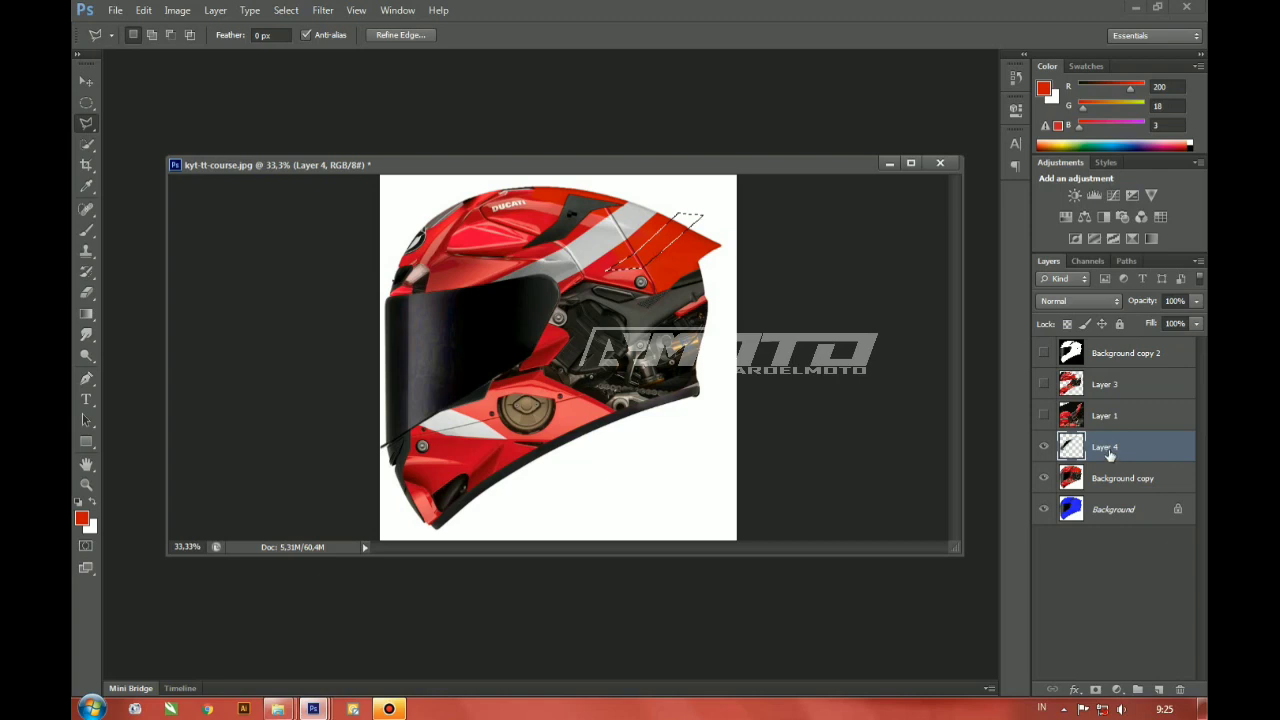
{"action": "left_click", "coordinate": [1100, 476]}
{"action": "key", "text": "ctrl+j"}
Step: Turn the narrow stripe grey by fully desaturating its Reds with Hue/Saturation
{"action": "key", "text": "ctrl+u"}
{"action": "left_click", "coordinate": [935, 104]}
{"action": "left_click", "coordinate": [906, 131]}
{"action": "left_click_drag", "start_coordinate": [1014, 187], "coordinate": [840, 189]}
{"action": "left_click", "coordinate": [1184, 74]}
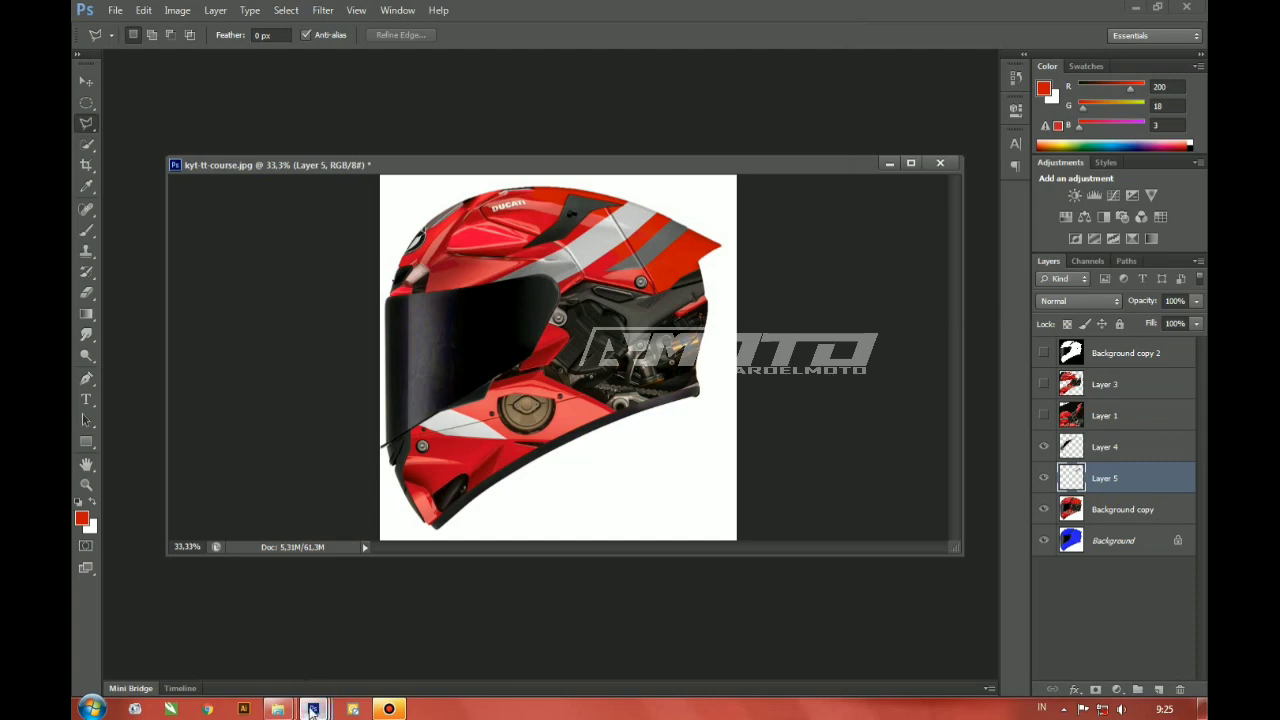
Step: Save the layered design in Photoshop format as "kyt-tt-course ducati" in the tt folder with Maximize Compatibility on
{"action": "mouse_move", "coordinate": [312, 710]}
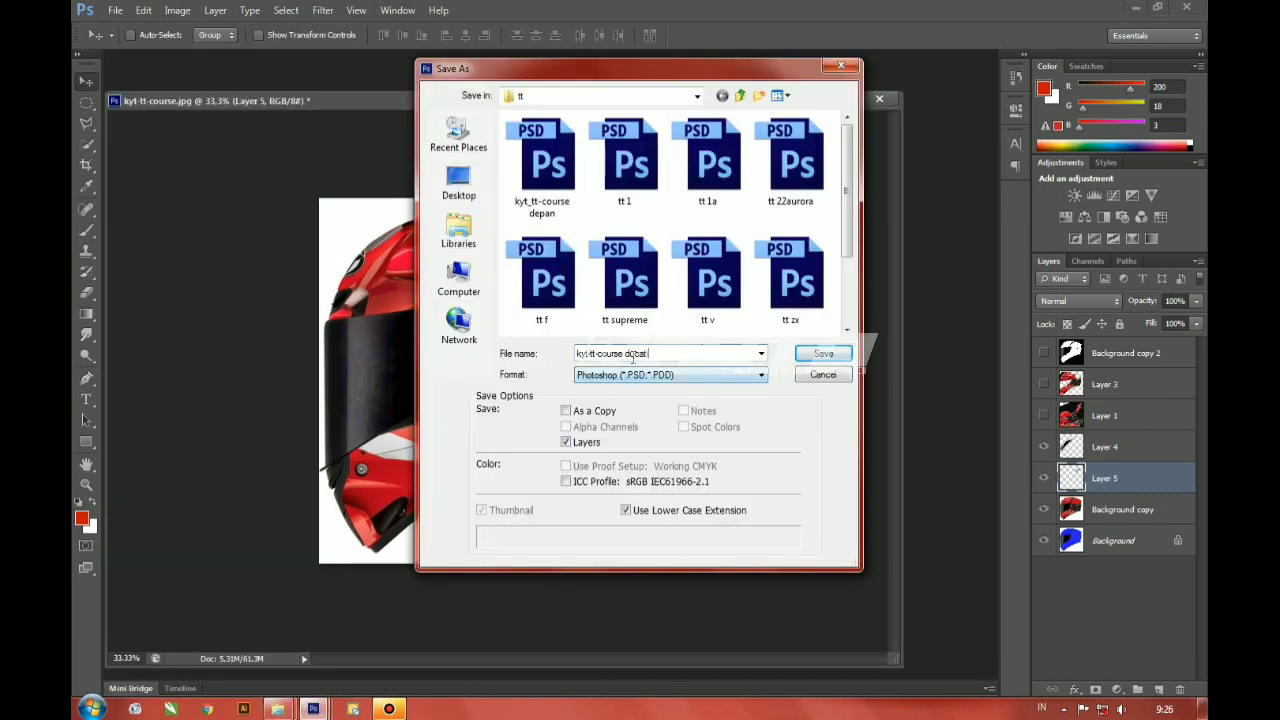
{"action": "left_click", "coordinate": [823, 354]}
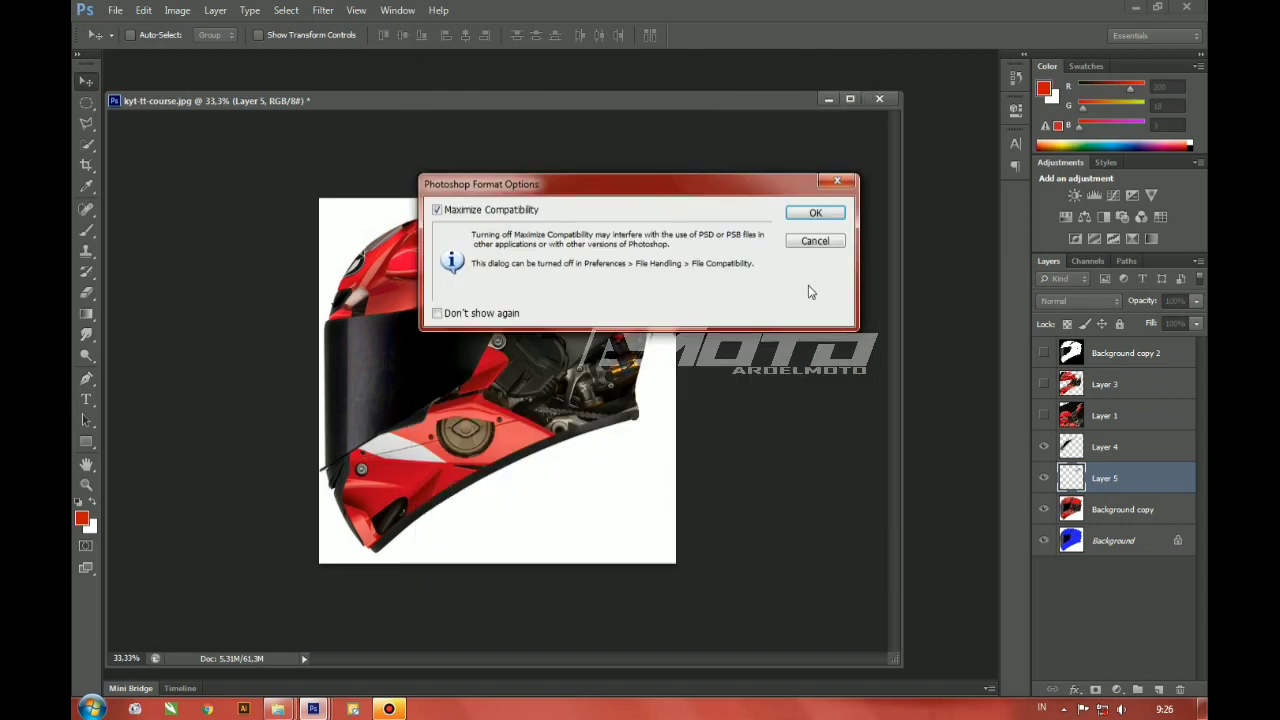
{"action": "left_click", "coordinate": [815, 214]}
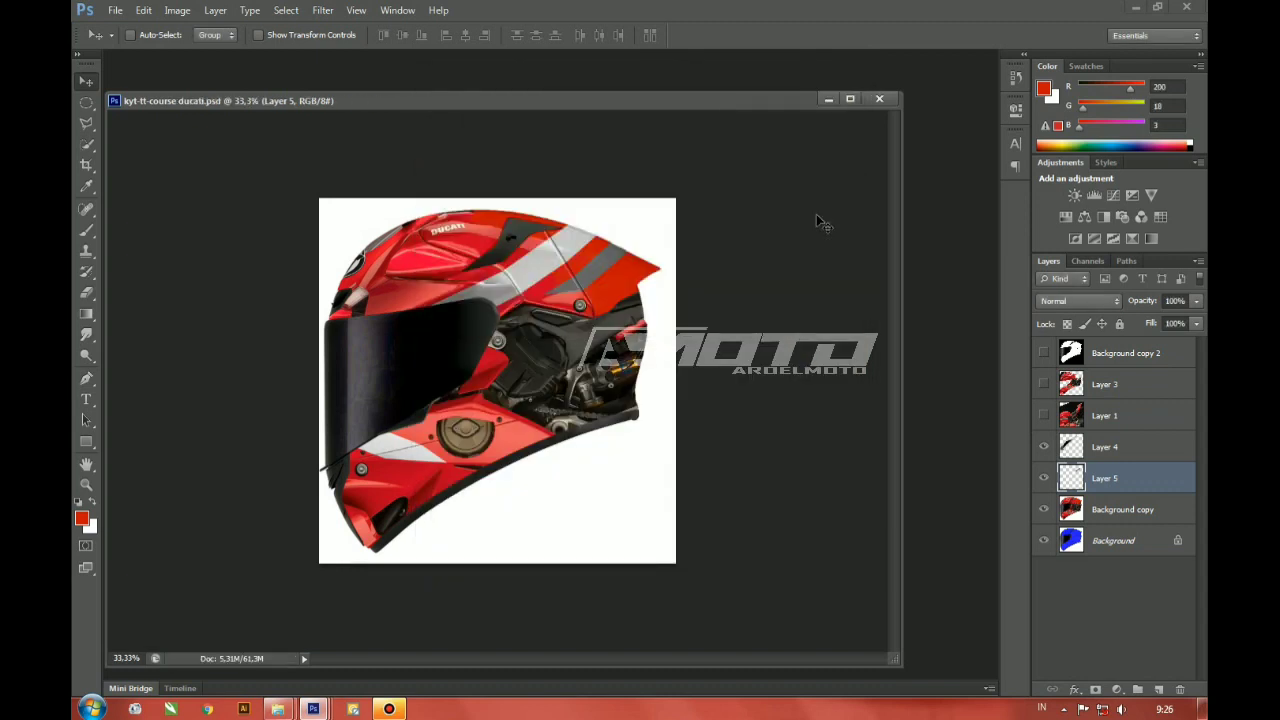
Step: Maximize the document window and examine the finished helmet livery at several zoom levels
{"action": "left_click_drag", "start_coordinate": [723, 105], "coordinate": [782, 95]}
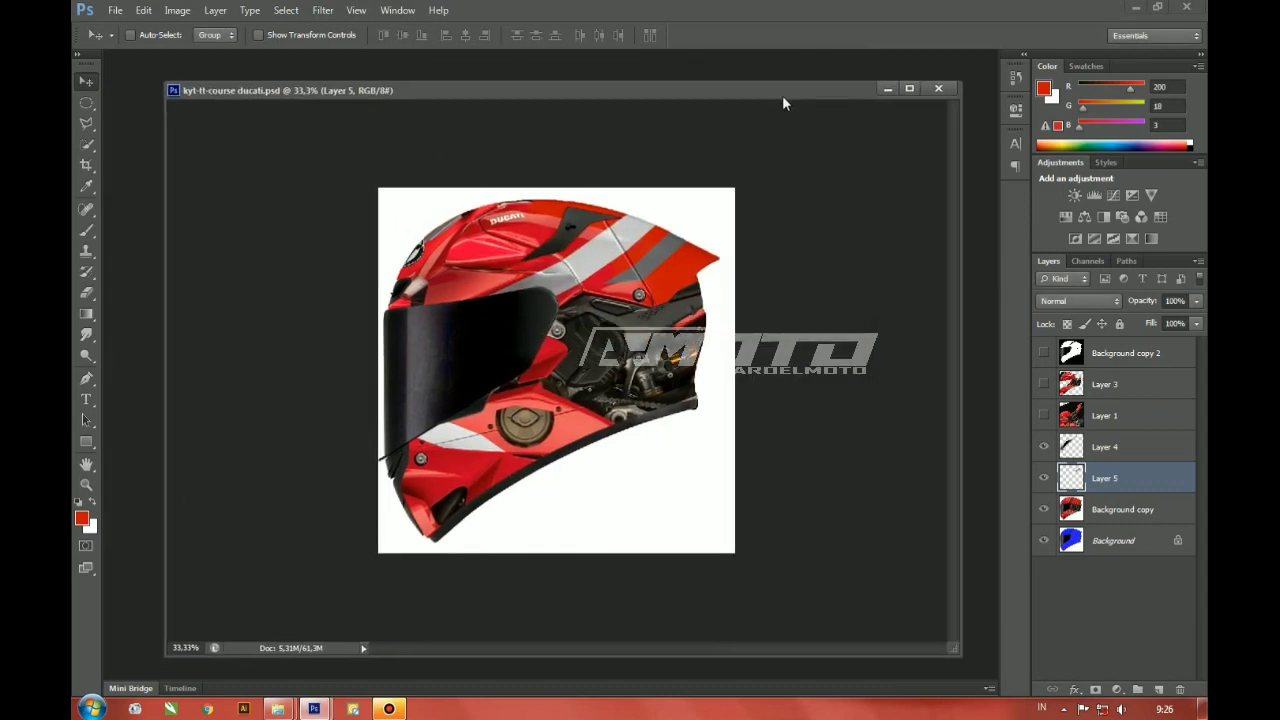
{"action": "left_click", "coordinate": [907, 92]}
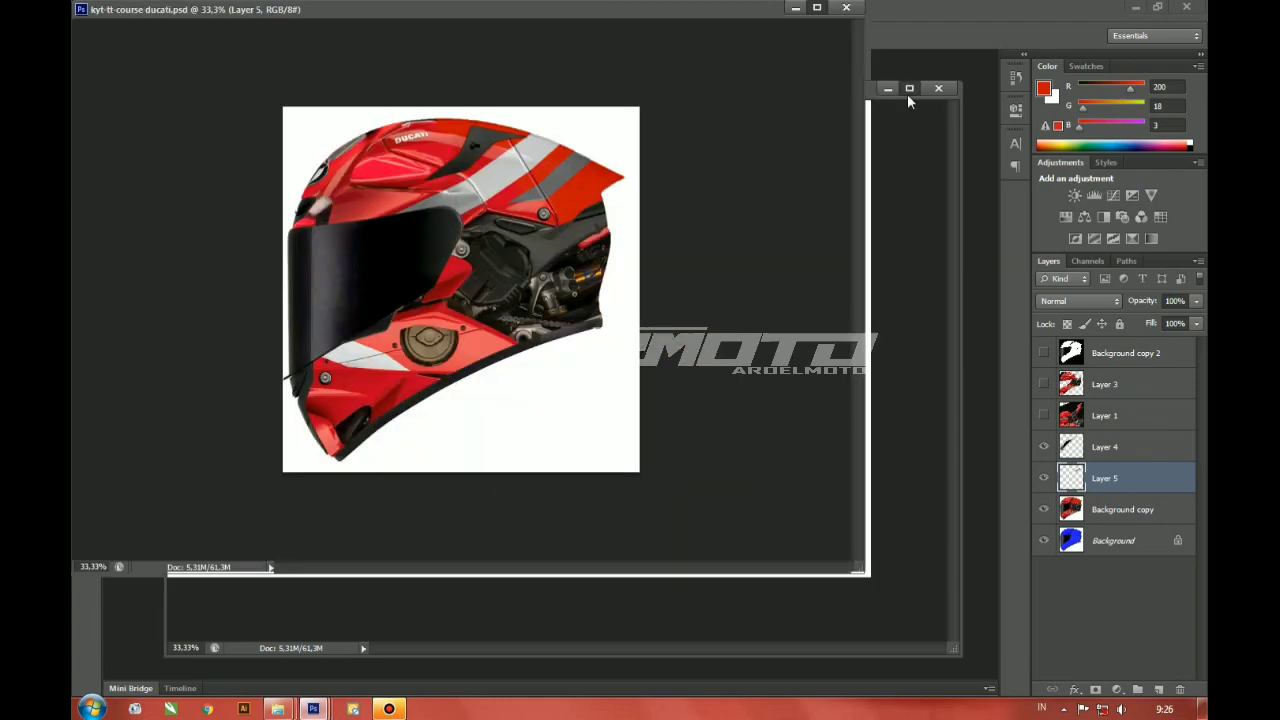
{"action": "key", "text": "ctrl+minus"}
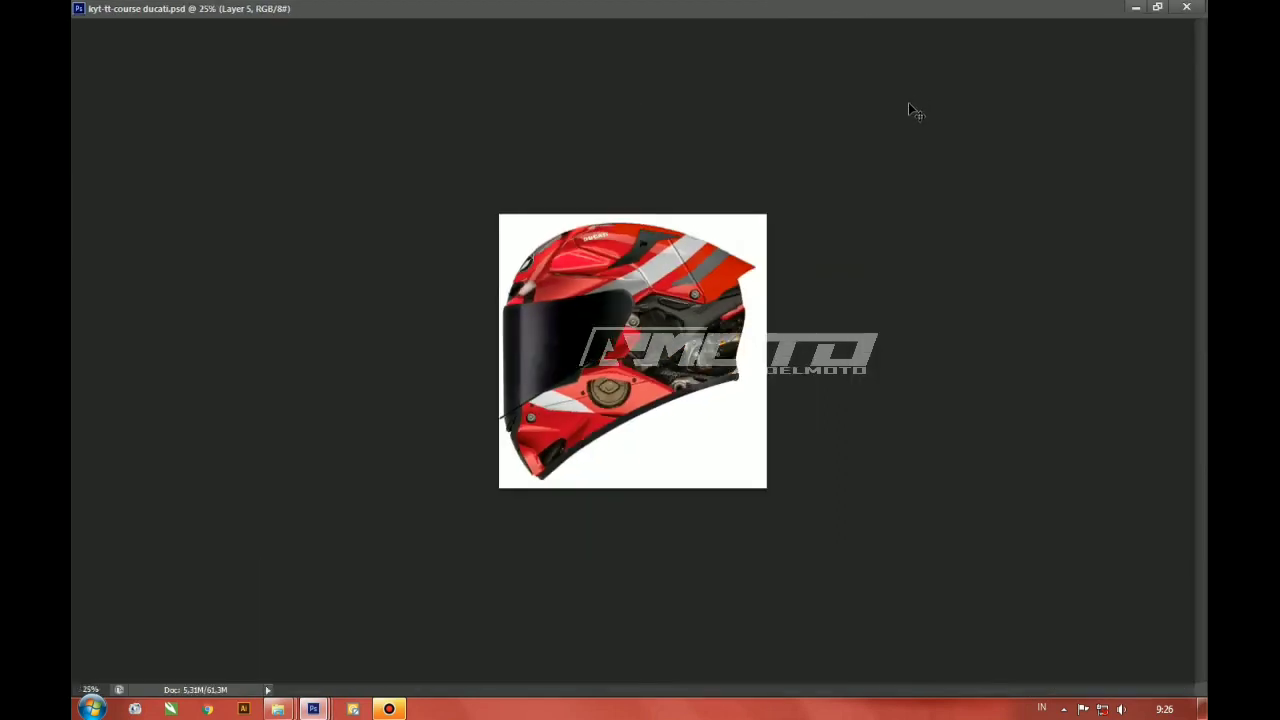
{"action": "key", "text": "ctrl+plus"}
{"action": "key", "text": "ctrl+plus"}
{"action": "key", "text": "ctrl+plus"}
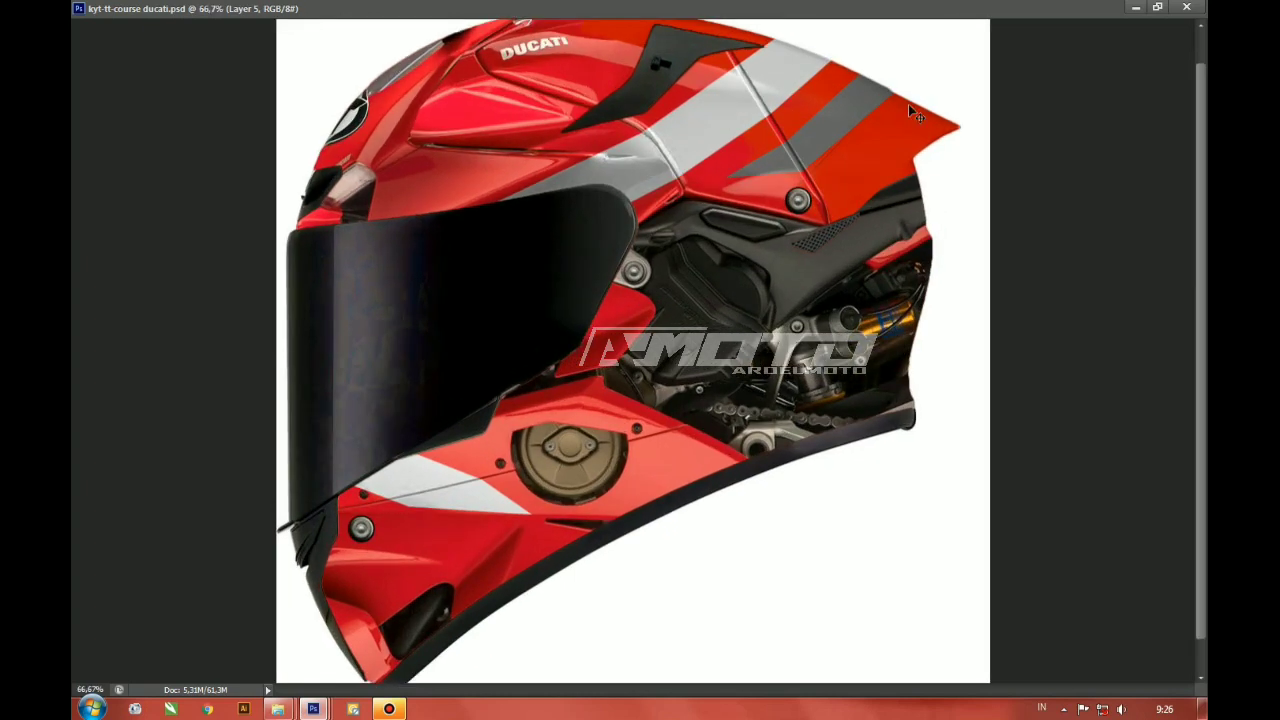
{"action": "key", "text": "ctrl+minus"}
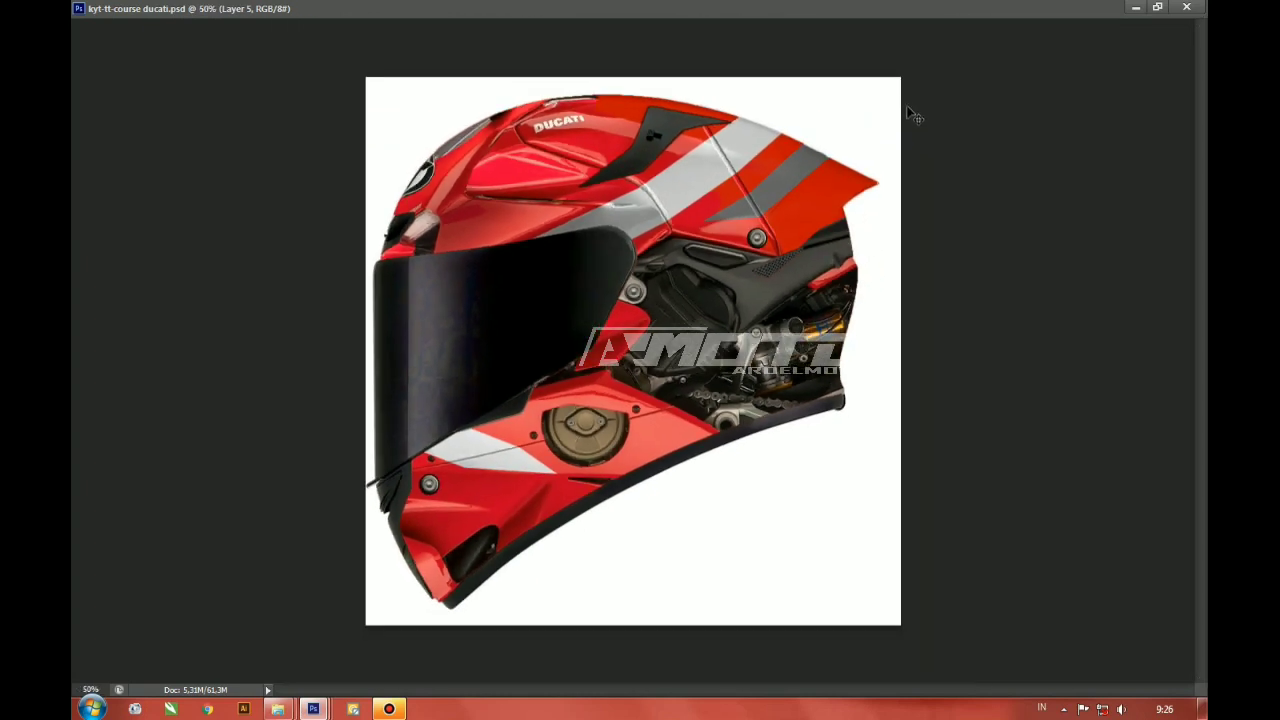